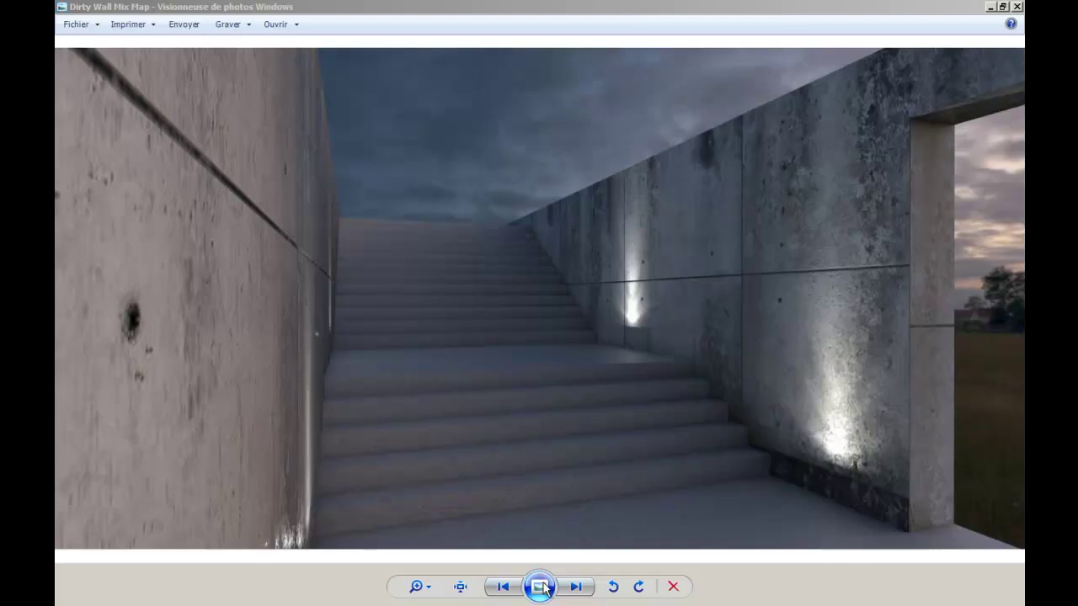
# Play the stair corridor render as a slideshow, pause it, then quit back to Photo Viewer.
pyautogui.click(539, 587)
pyautogui.rightClick(468, 240)
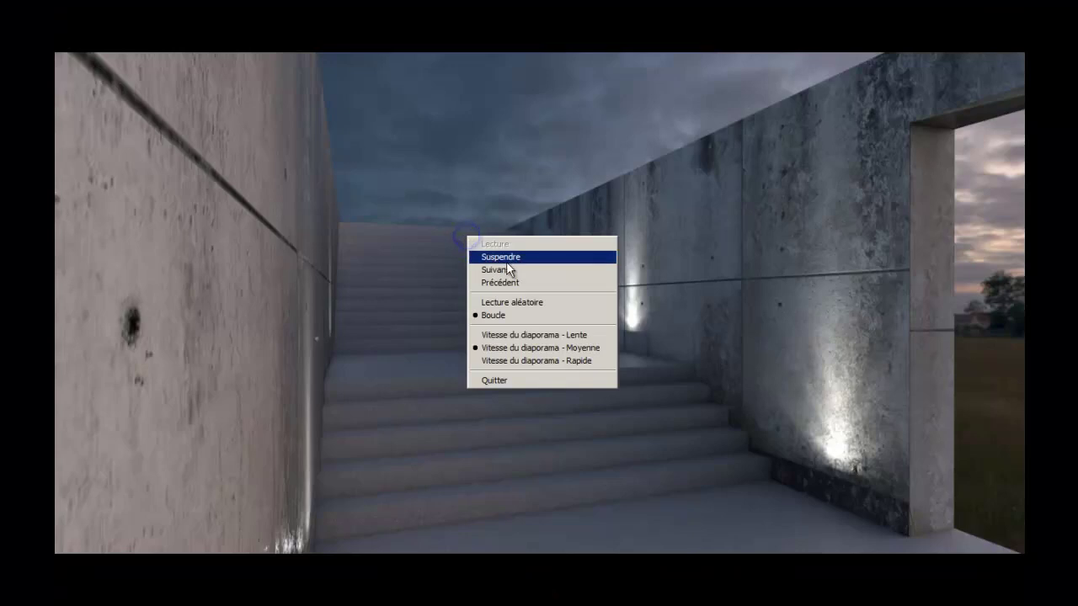
pyautogui.click(508, 260)
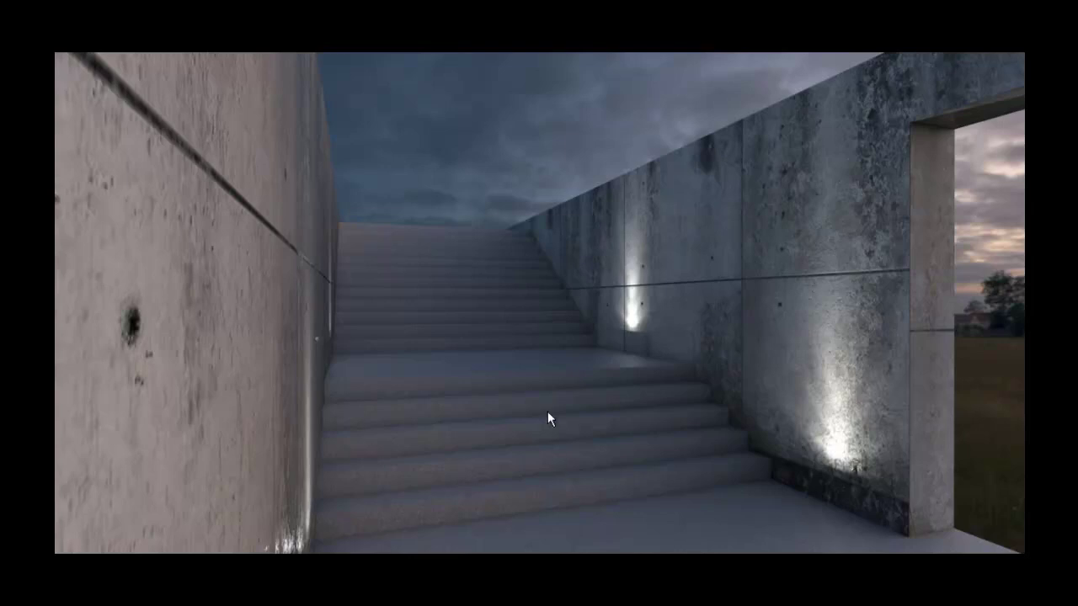
pyautogui.rightClick(517, 388)
pyautogui.click(563, 528)
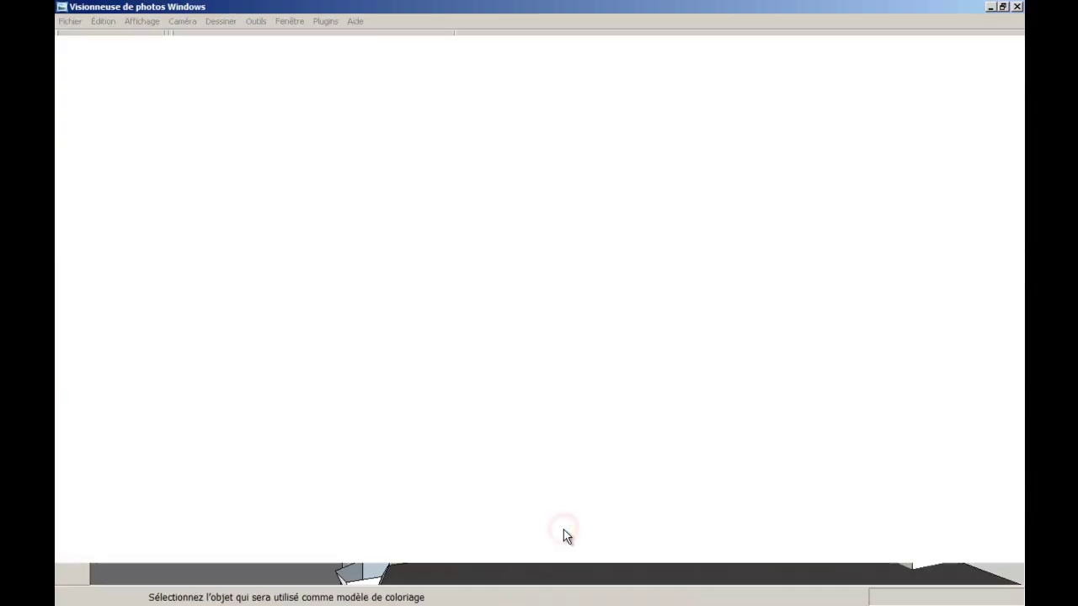
# Zoom in and out on the stained concrete wall beside the steps.
pyautogui.scroll(2, 878, 505)
pyautogui.scroll(2, 775, 480)
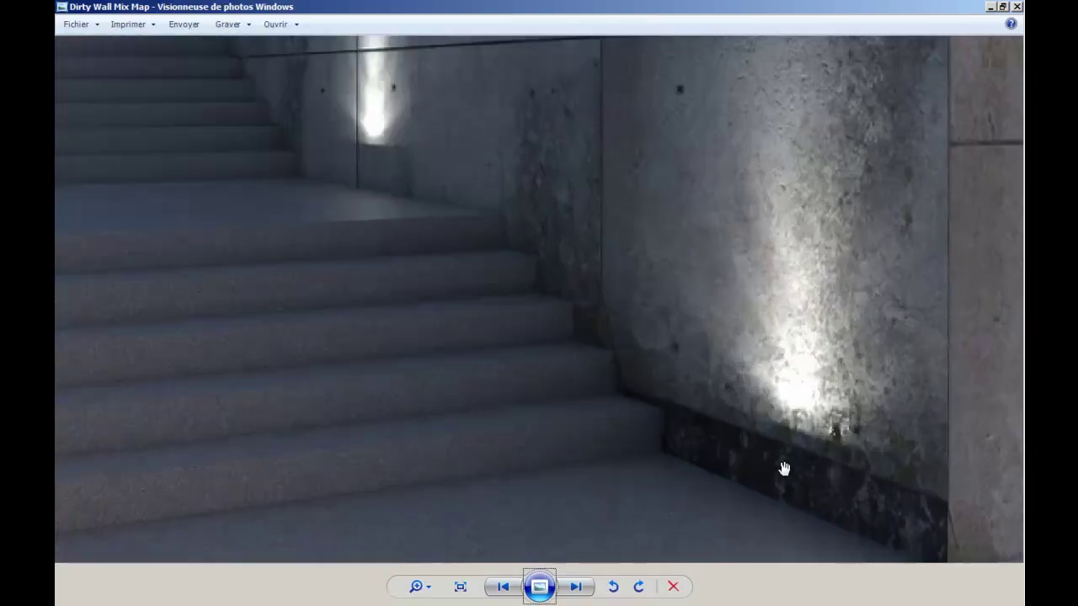
pyautogui.scroll(-2, 790, 461)
pyautogui.scroll(2, 589, 231)
pyautogui.scroll(-2, 615, 336)
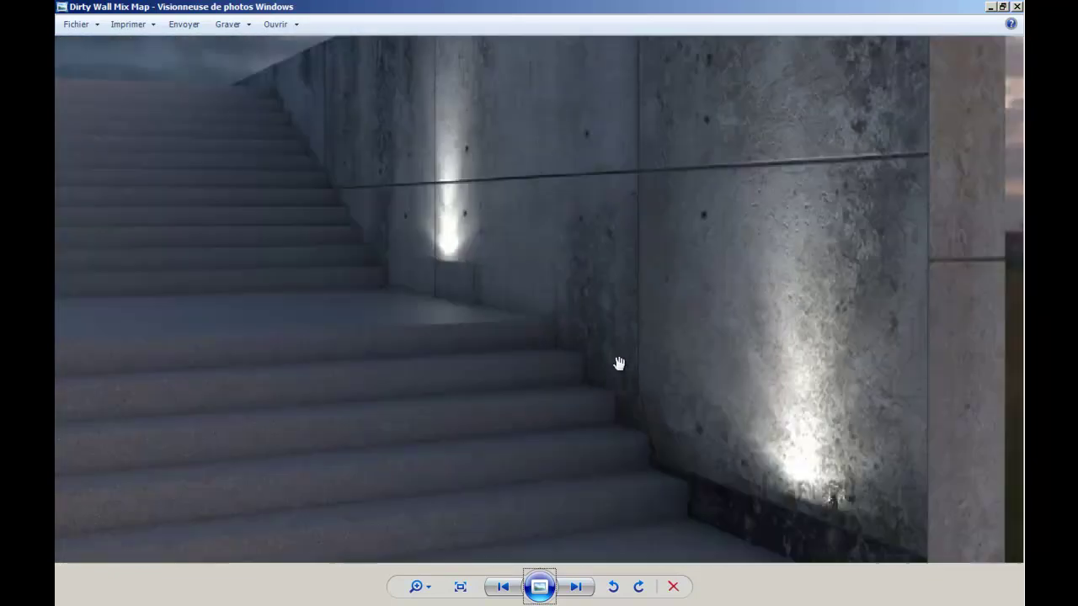
# Step through texture images 1 to 6, ending back on the Dirty Wall Mix Map render.
pyautogui.click(576, 587)
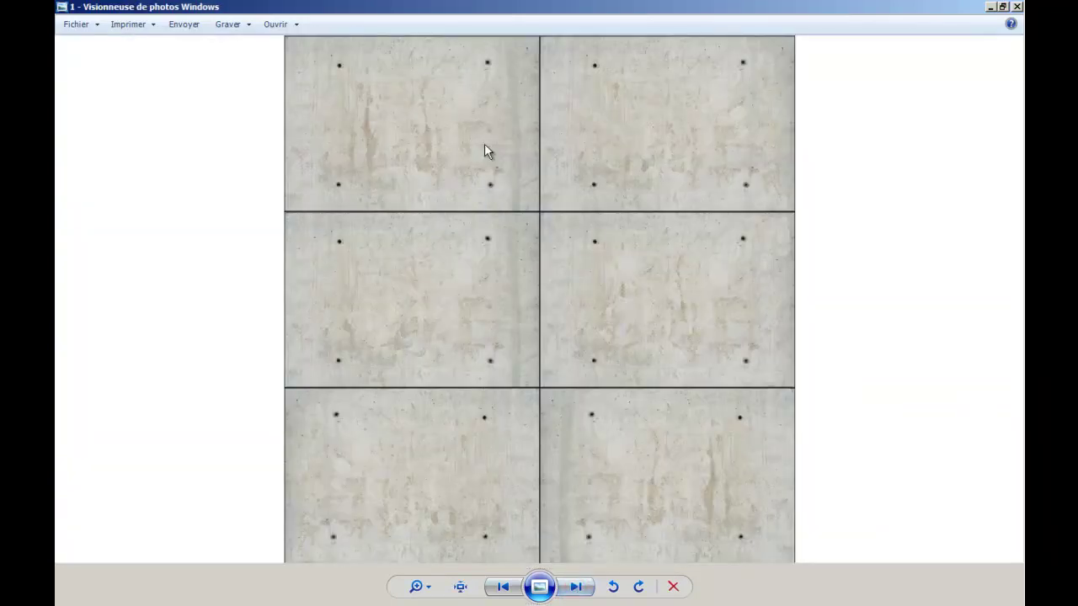
pyautogui.click(578, 586)
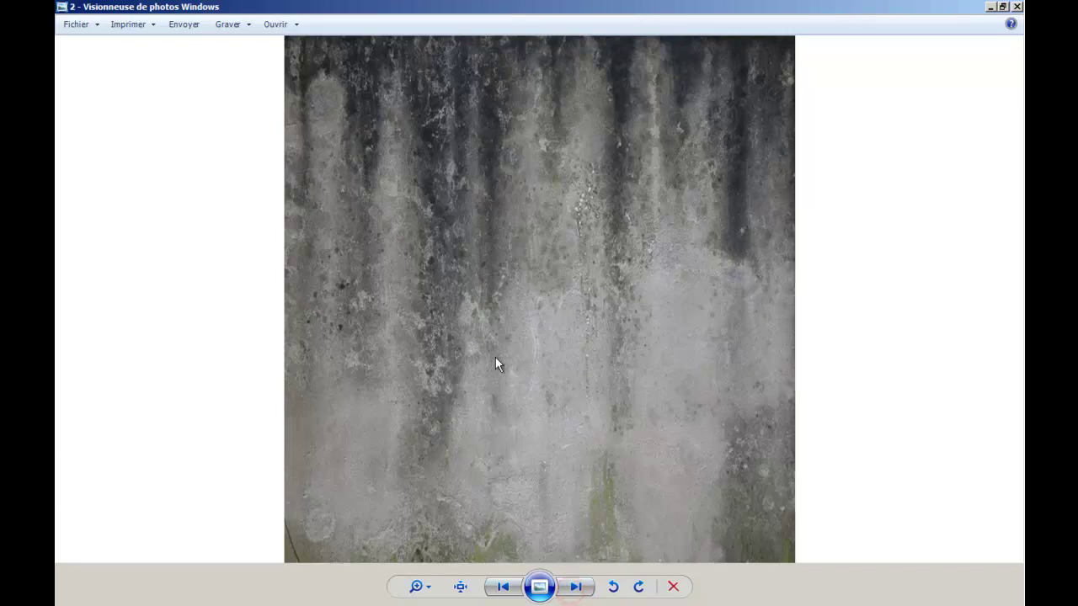
pyautogui.click(576, 587)
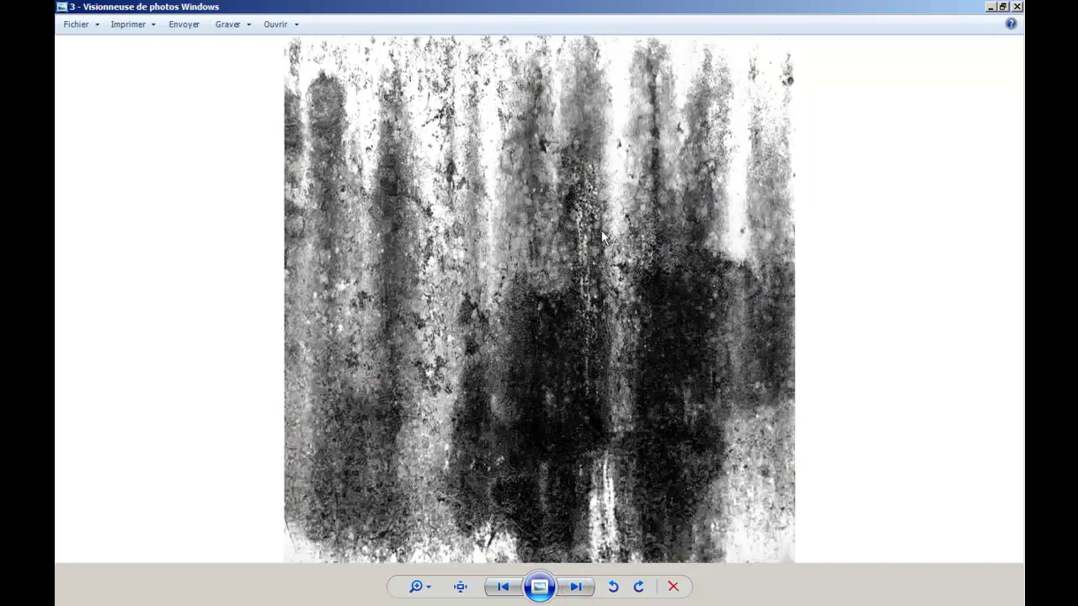
pyautogui.click(576, 587)
pyautogui.click(576, 587)
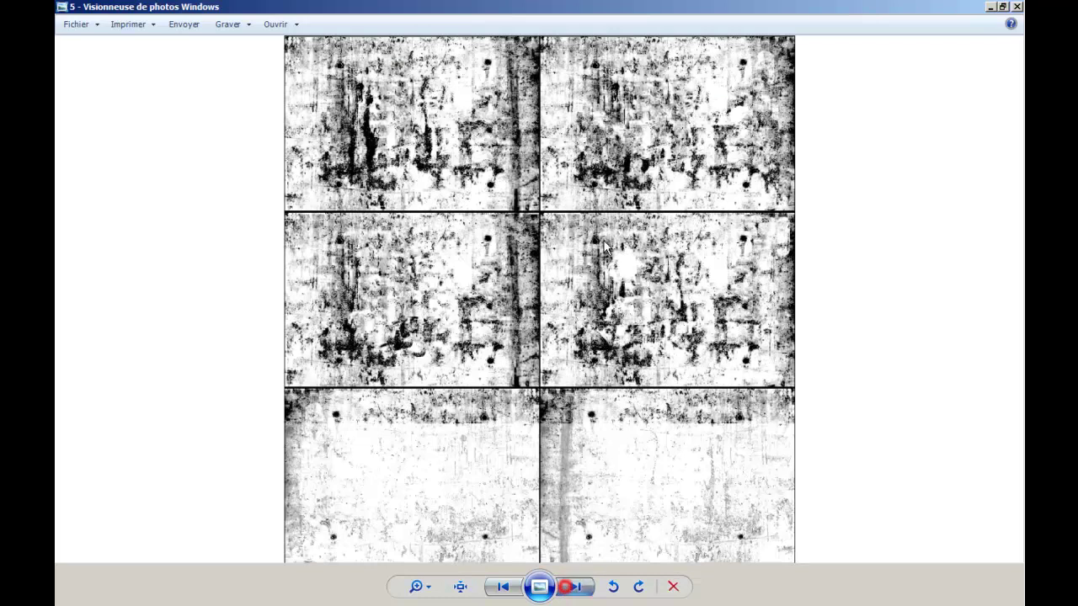
pyautogui.click(578, 587)
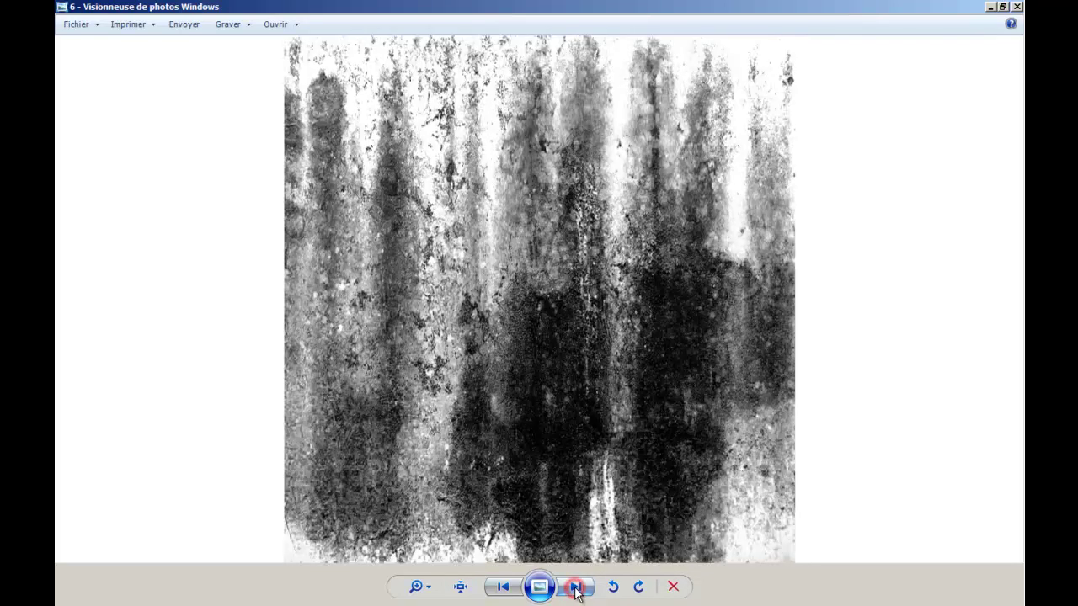
pyautogui.click(578, 587)
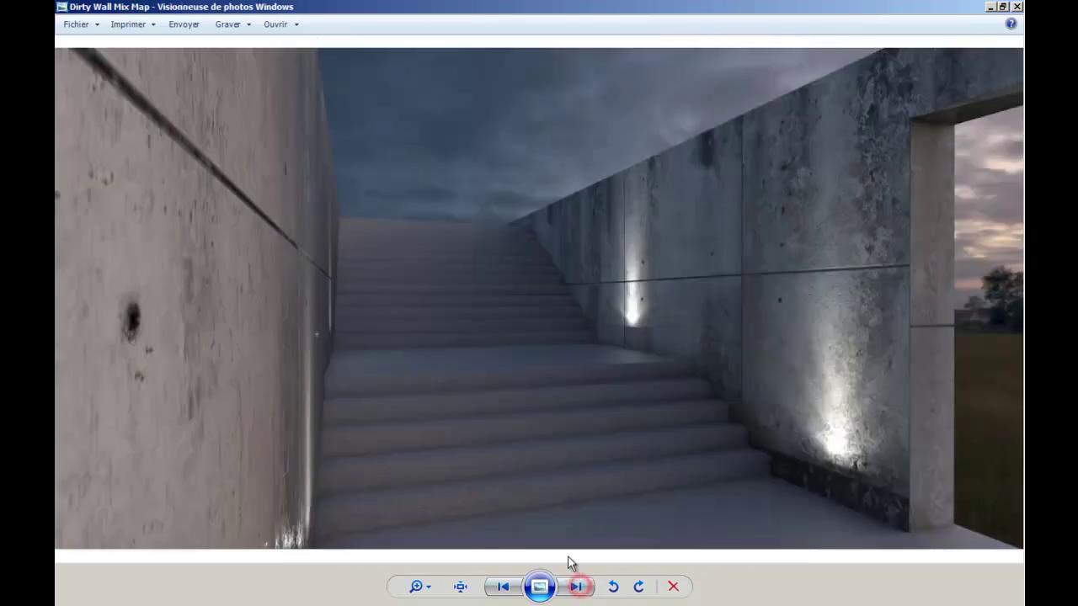
# Switch to SketchUp, toggle the Matières panel, and open the V-Ray material editor.
pyautogui.click(995, 113)
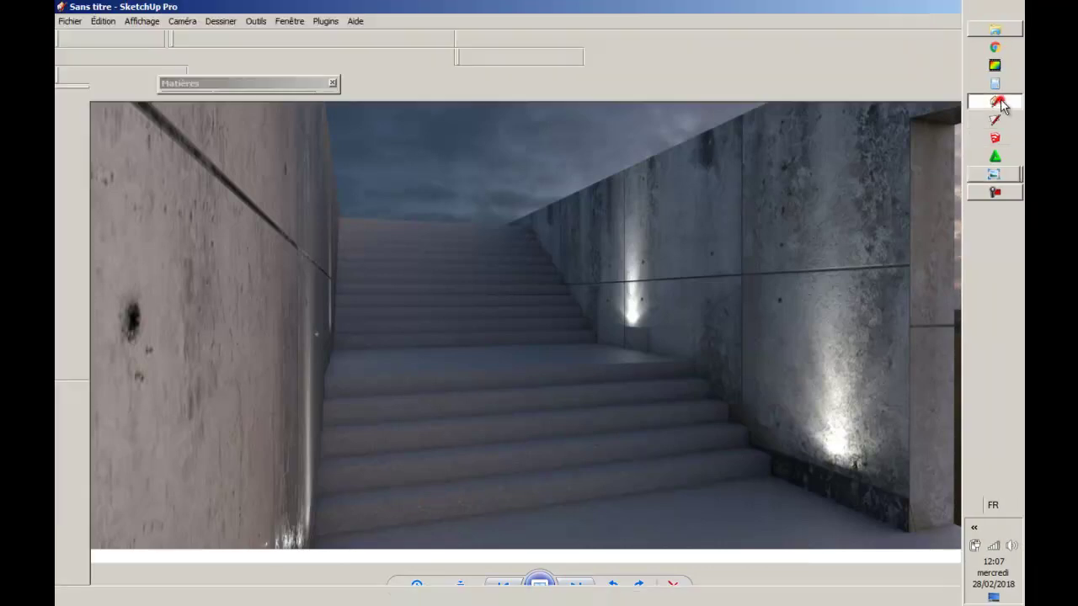
pyautogui.click(235, 84)
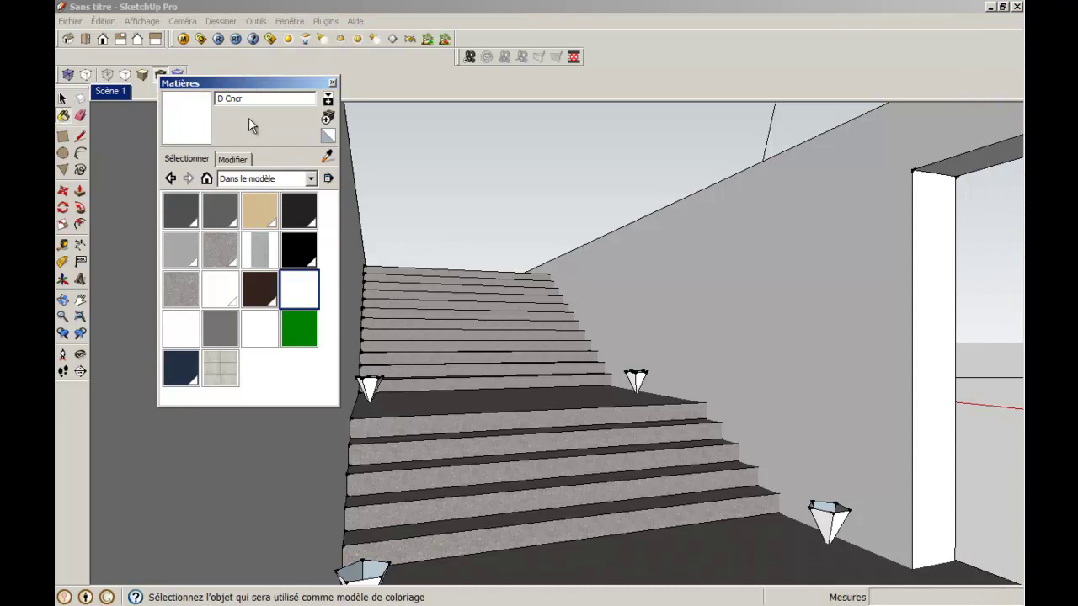
pyautogui.click(253, 83)
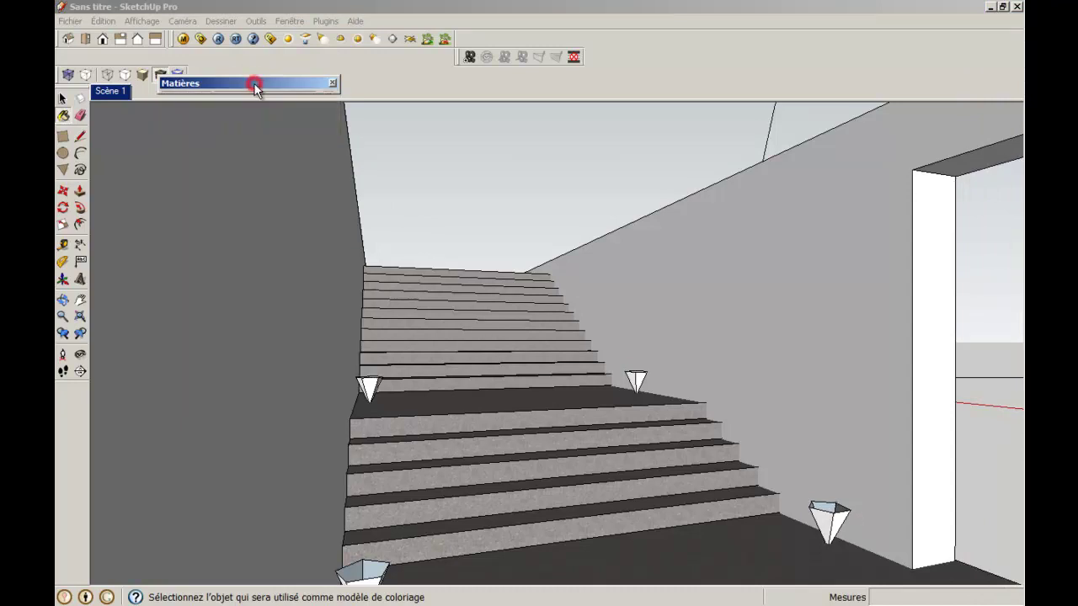
pyautogui.click(183, 39)
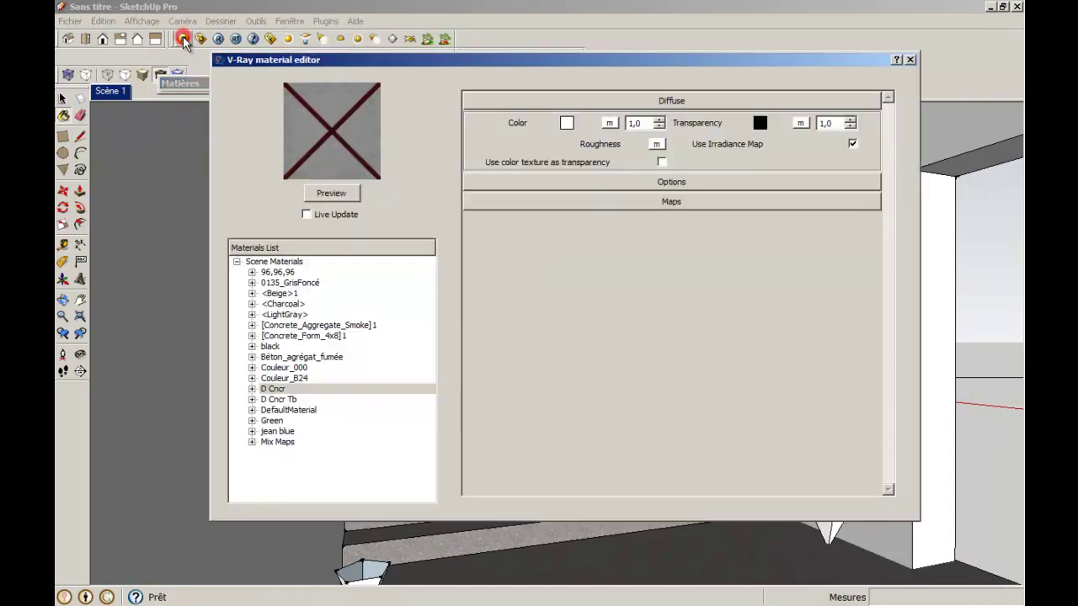
# Preview D Cncr and attach a texture map to its Diffuse Color.
pyautogui.click(330, 194)
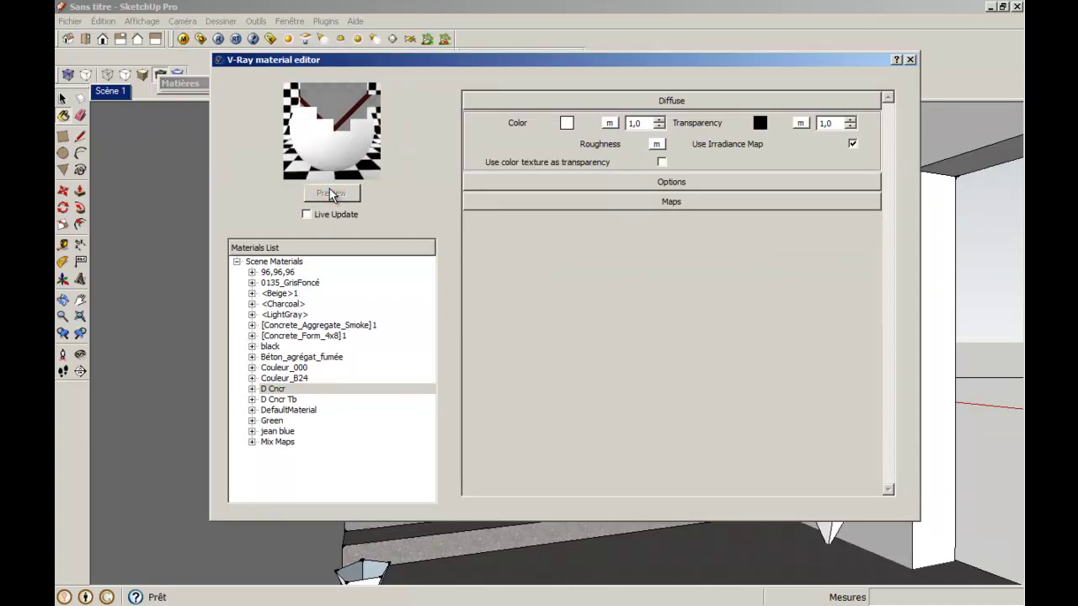
pyautogui.click(609, 124)
pyautogui.click(303, 301)
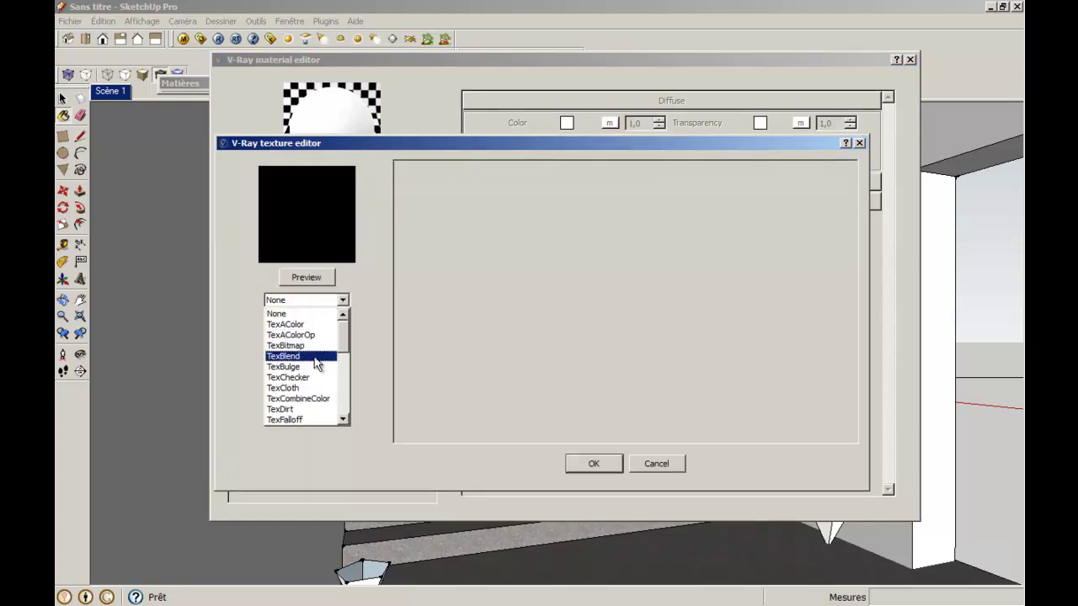
# Set the diffuse texture type to TexMix.
pyautogui.click(345, 419)
pyautogui.click(346, 420)
pyautogui.click(346, 420)
pyautogui.click(345, 421)
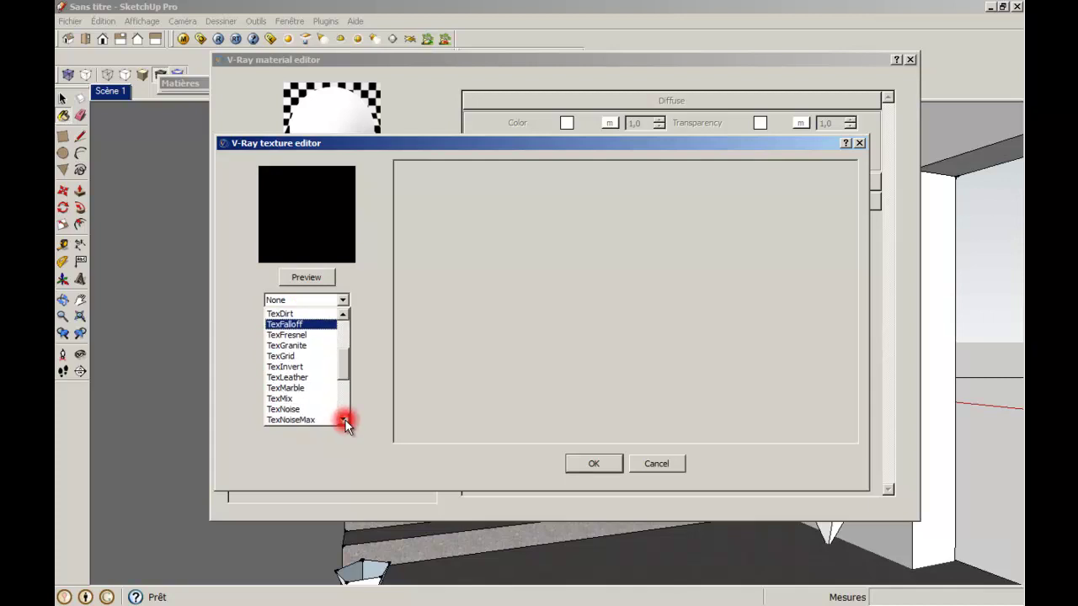
pyautogui.click(302, 401)
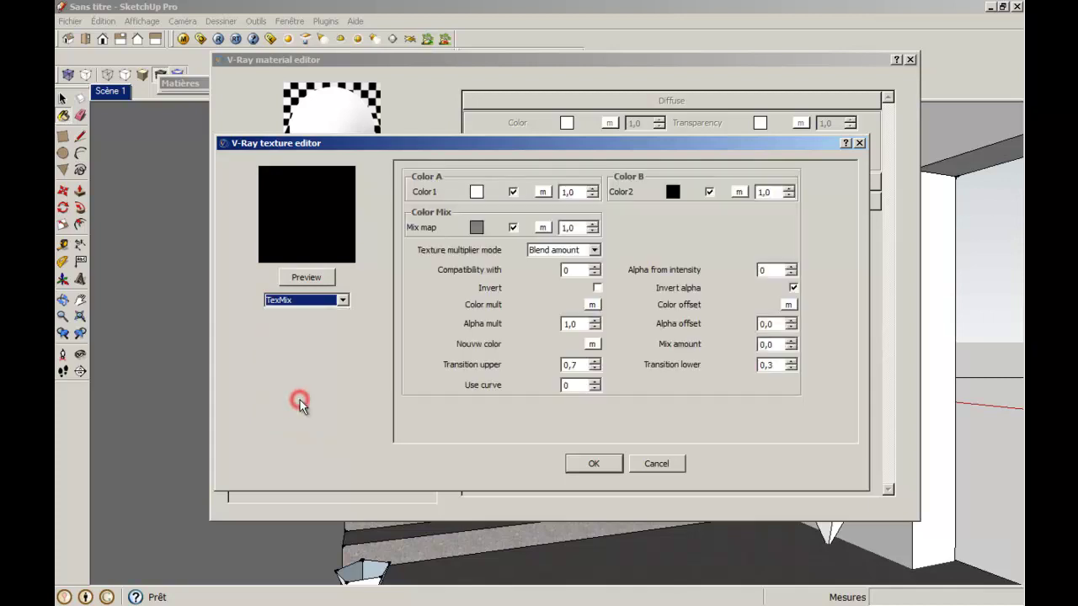
# Make TexMix Color 1 a TexBitmap using 1.jpg from the Dirty Wall Mix Map Vray folder.
pyautogui.click(541, 193)
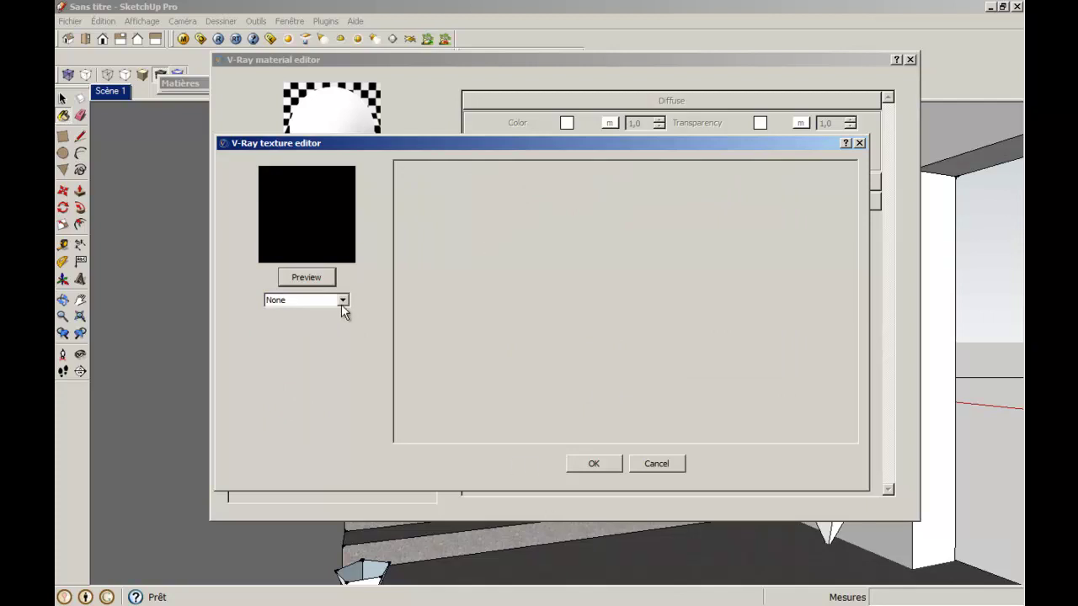
pyautogui.click(342, 305)
pyautogui.click(293, 340)
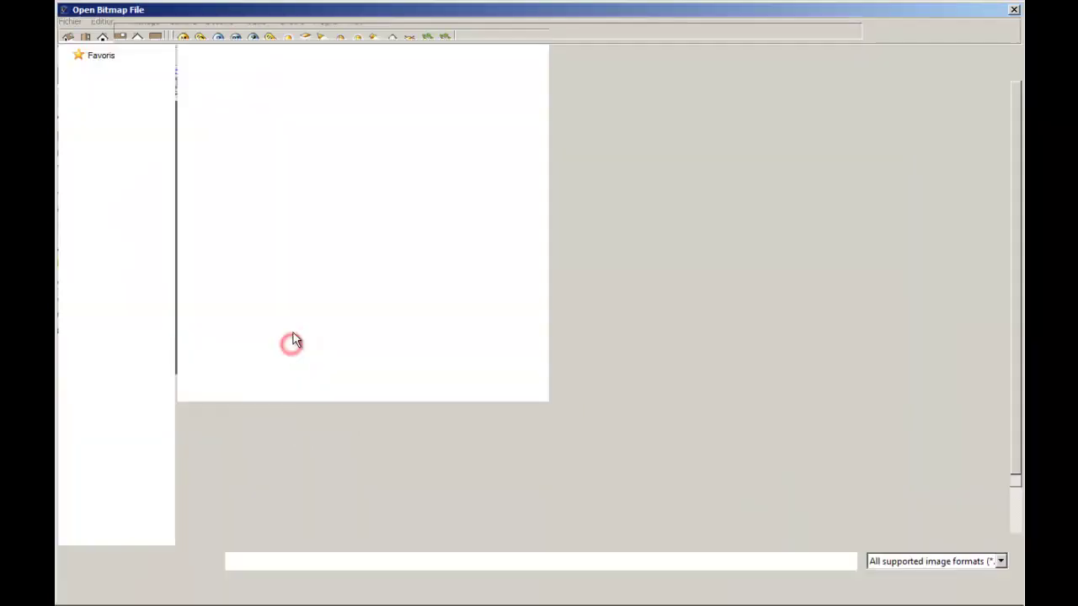
pyautogui.click(116, 123)
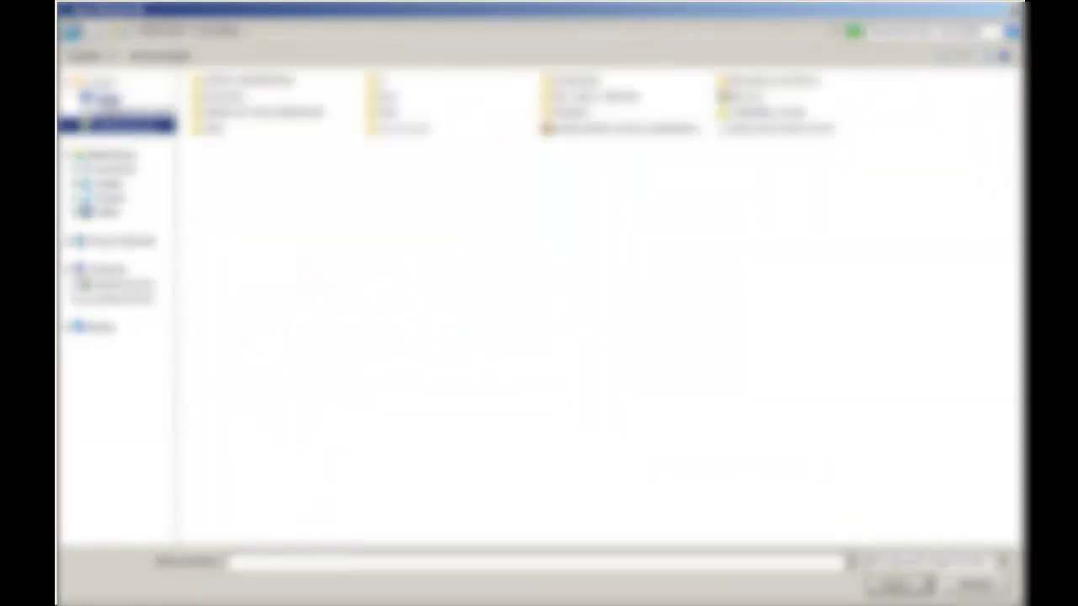
pyautogui.click(110, 96)
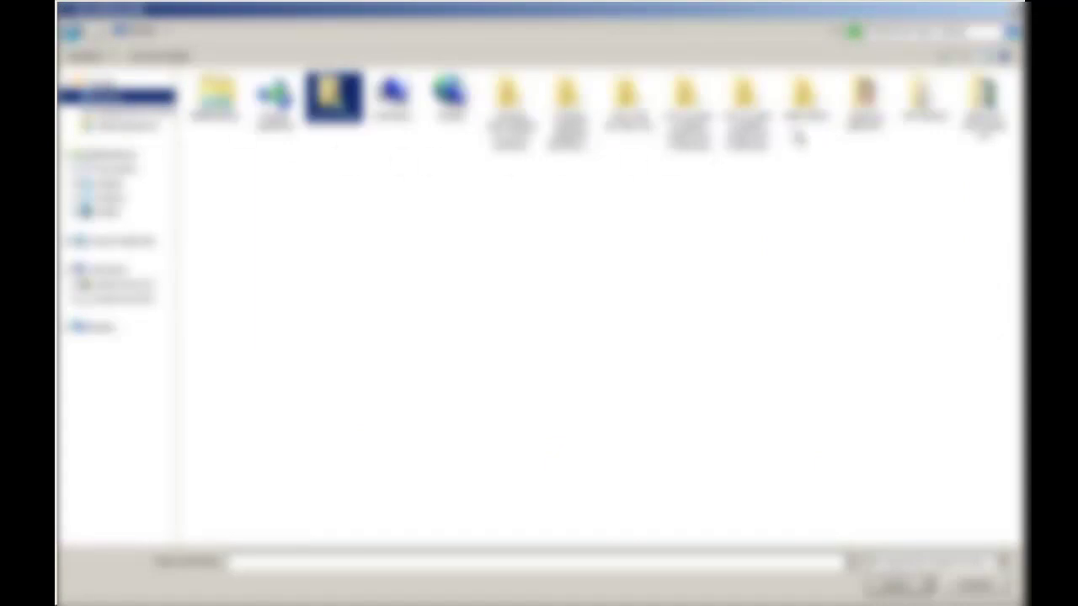
pyautogui.doubleClick(623, 105)
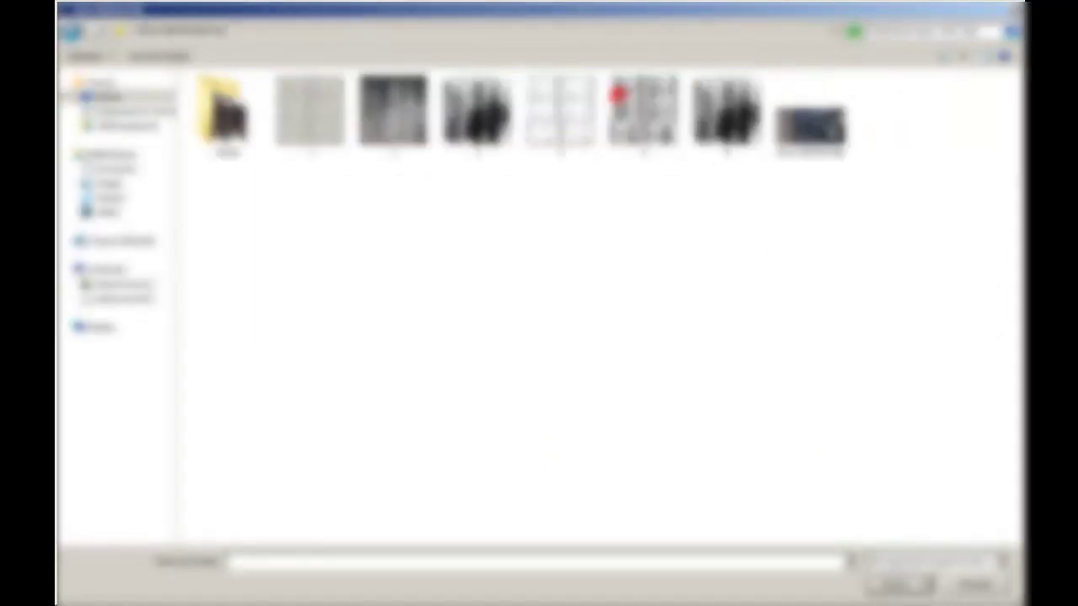
pyautogui.click(308, 127)
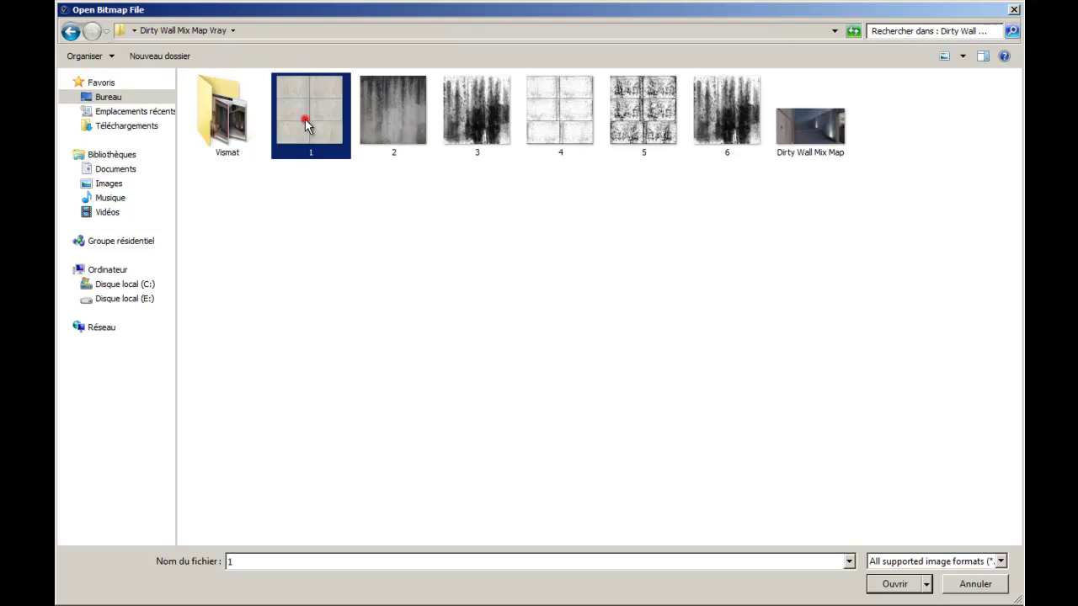
pyautogui.click(912, 589)
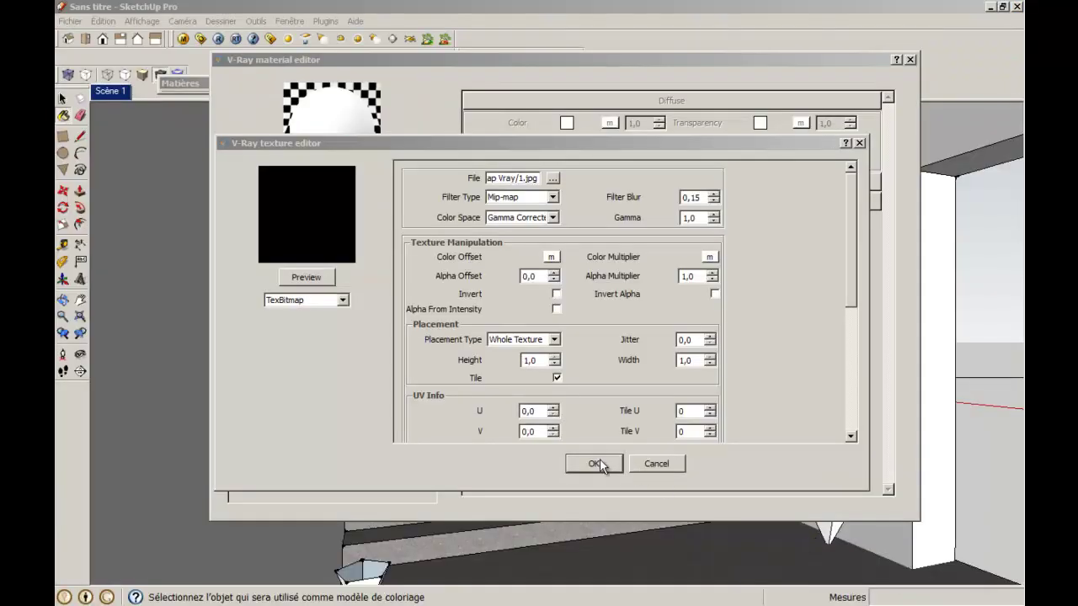
pyautogui.click(599, 461)
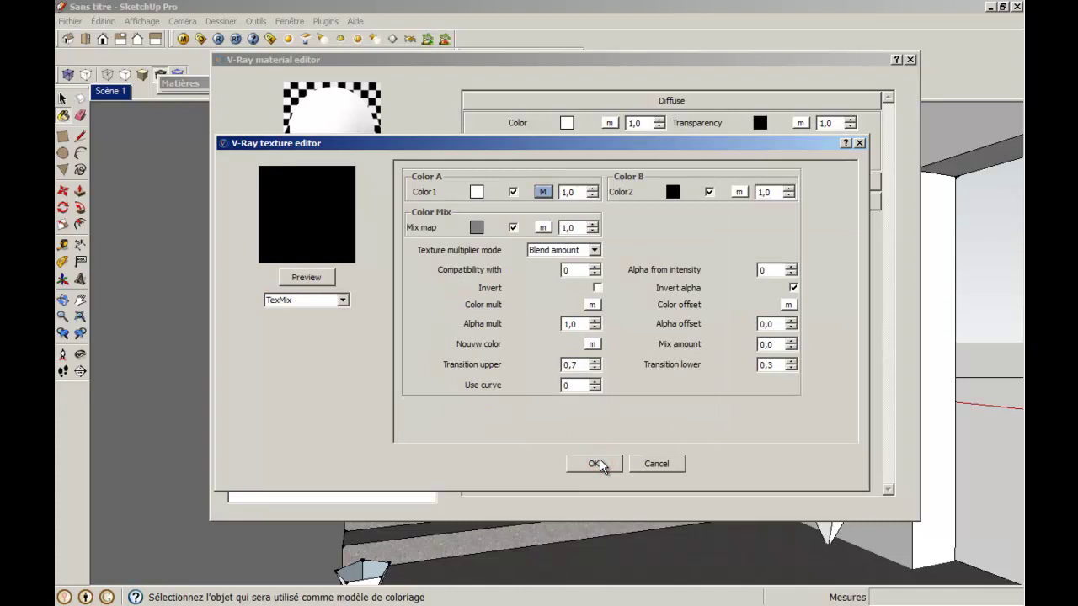
pyautogui.click(739, 192)
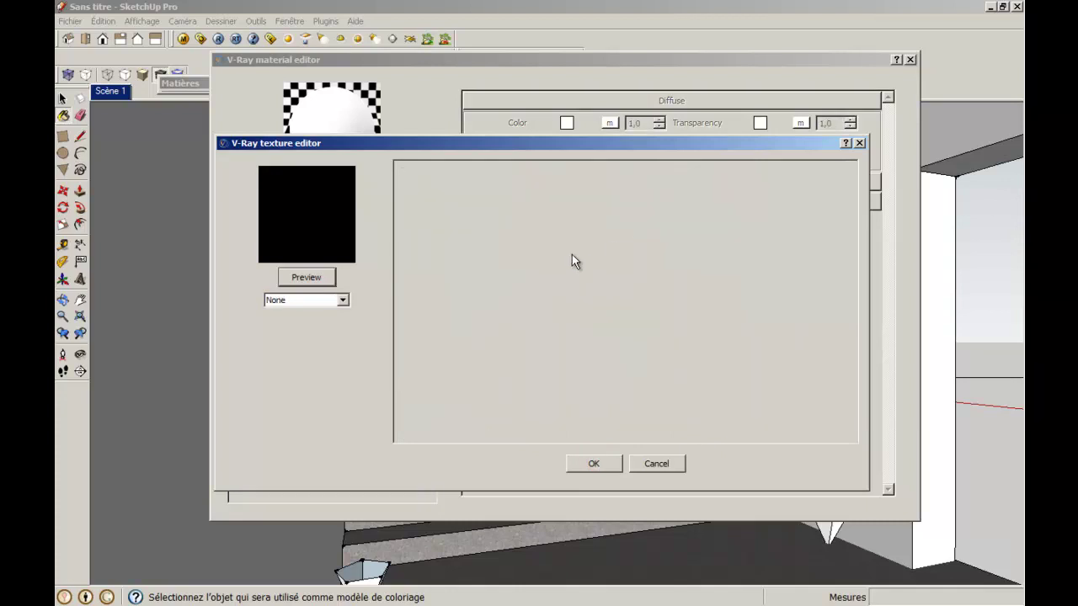
# Make TexMix Color 2 a TexBitmap loading concrete image 2.jpg.
pyautogui.click(342, 300)
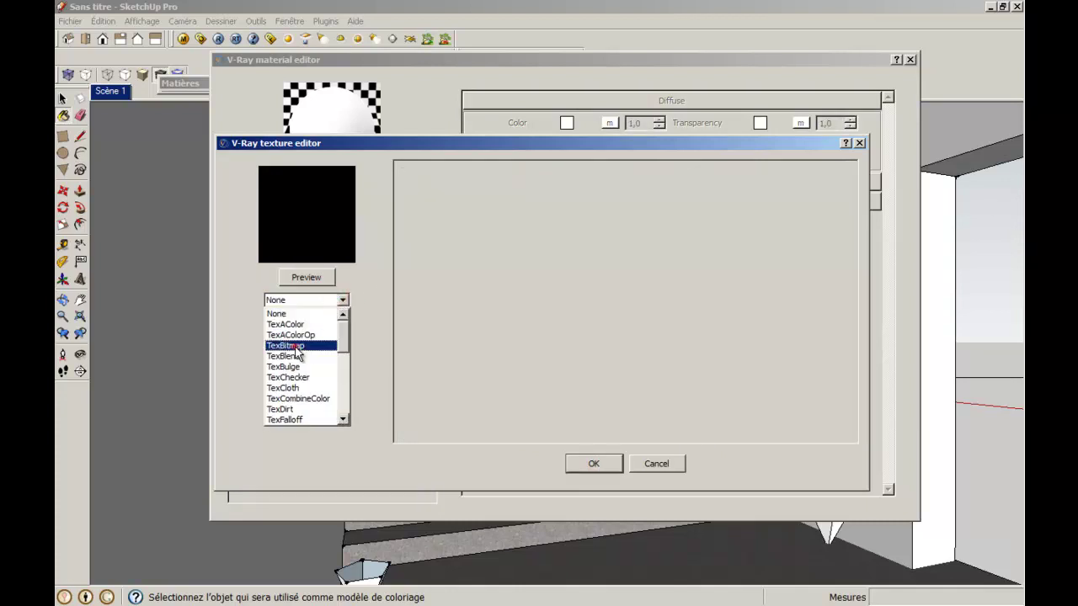
pyautogui.click(303, 344)
pyautogui.doubleClick(400, 131)
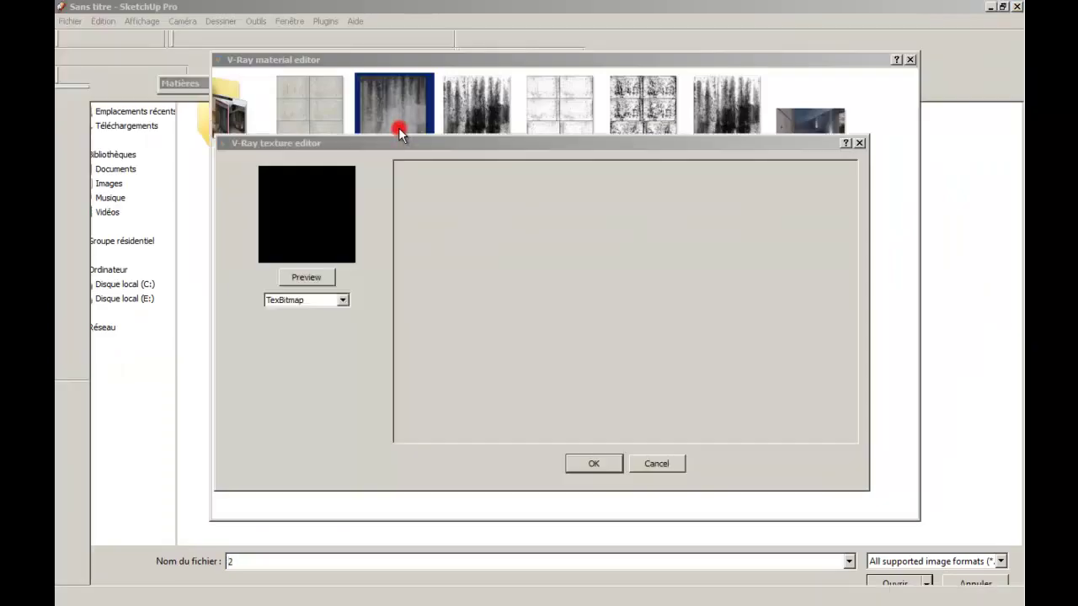
pyautogui.click(590, 465)
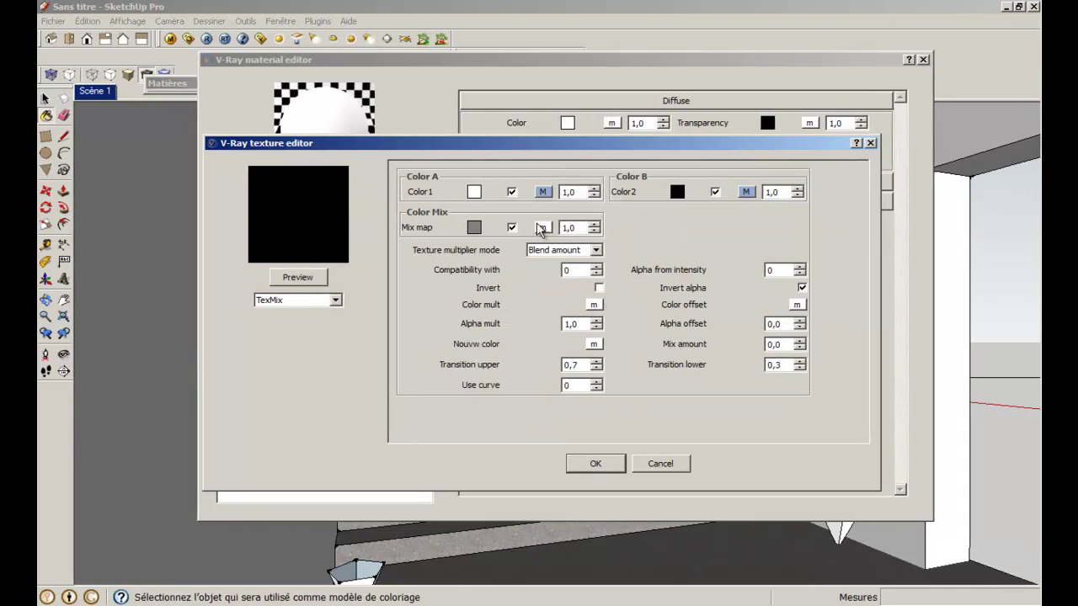
# Use dirt image 3.jpg as the TexMix mix map, confirm, and preview the stained concrete.
pyautogui.click(542, 227)
pyautogui.click(304, 298)
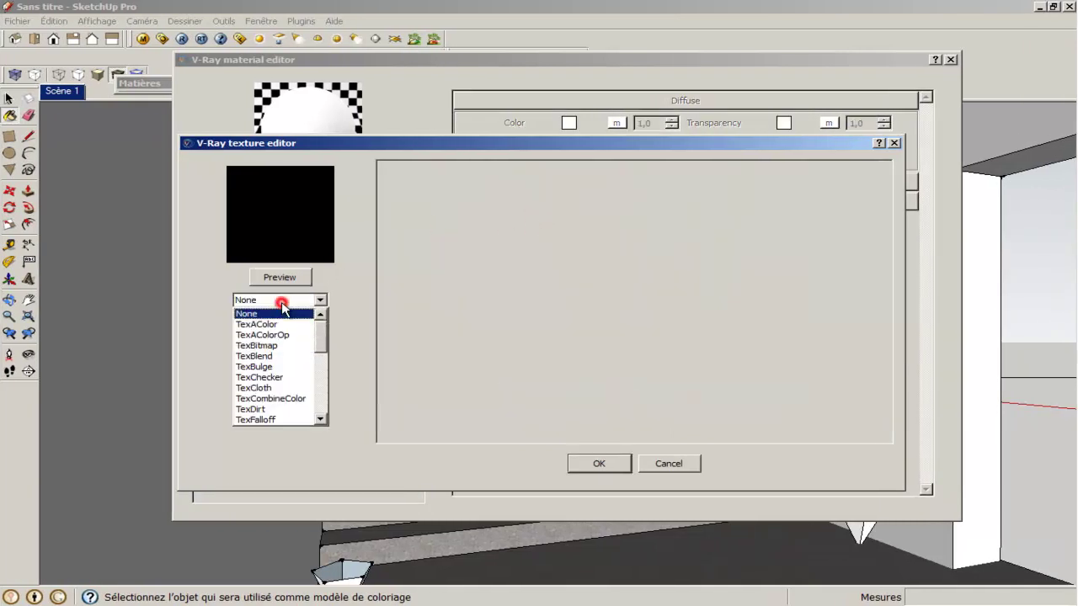
pyautogui.click(264, 350)
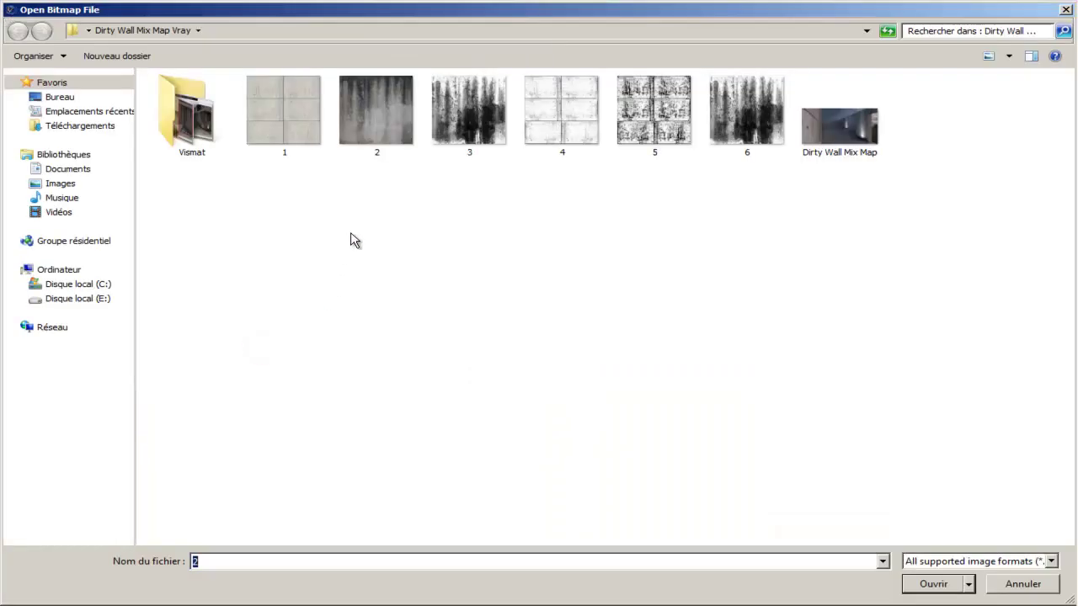
pyautogui.doubleClick(482, 124)
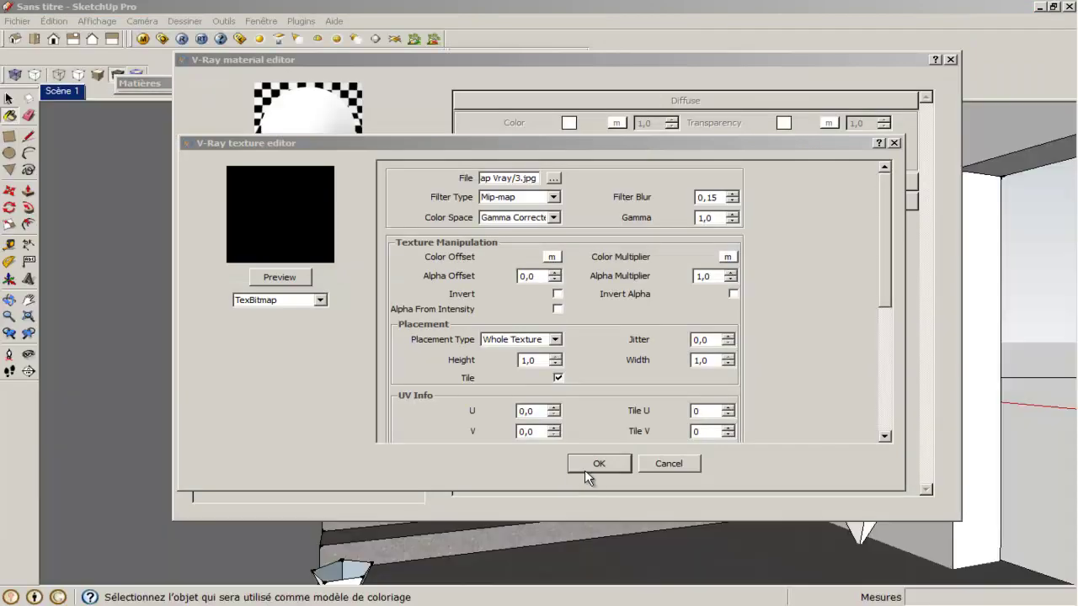
pyautogui.click(594, 464)
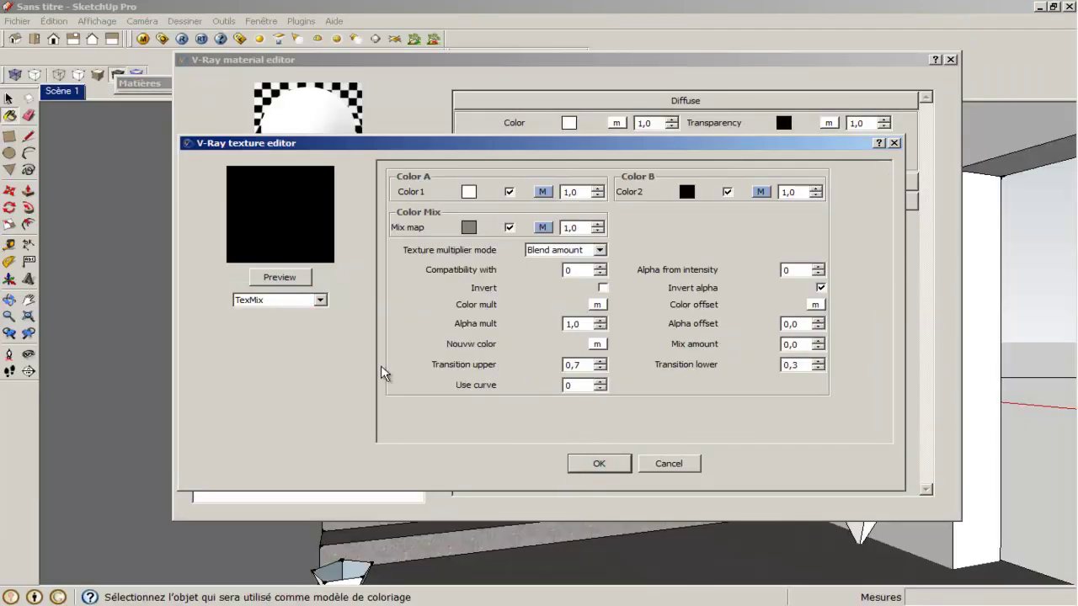
pyautogui.click(289, 278)
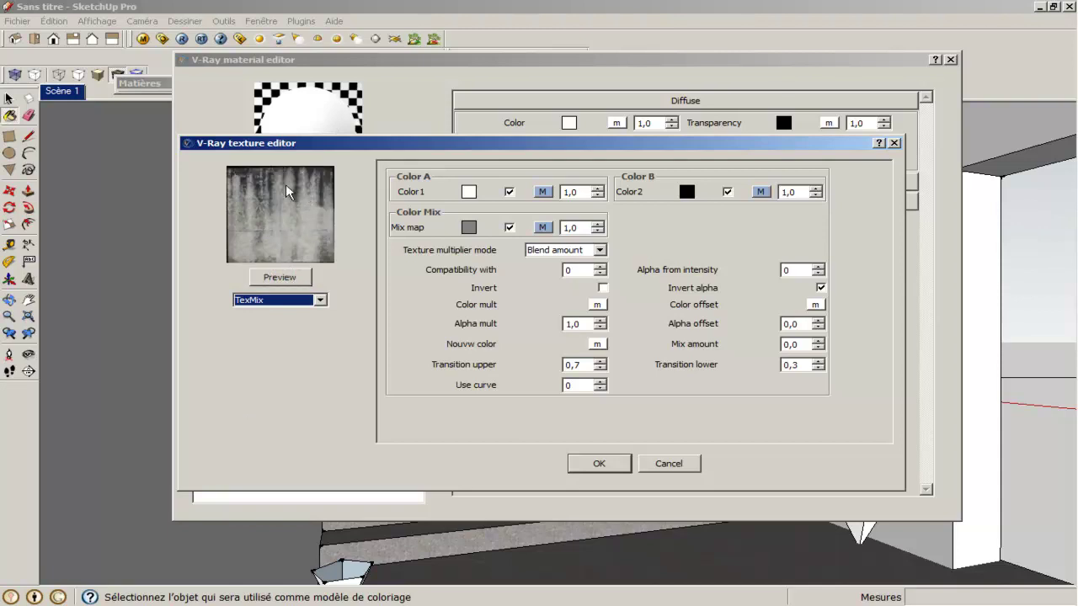
pyautogui.click(610, 465)
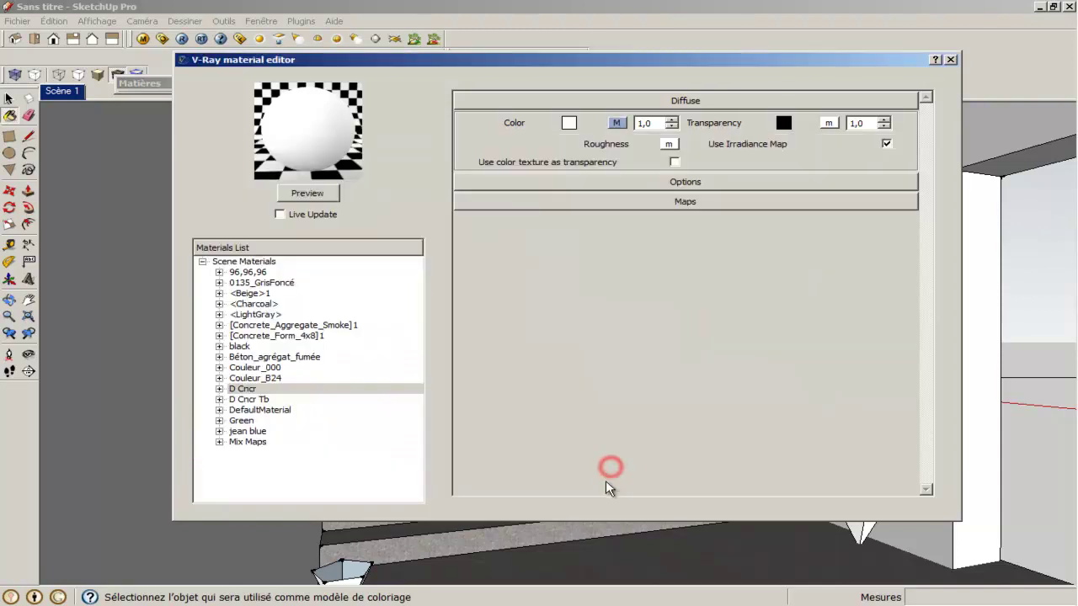
pyautogui.click(302, 194)
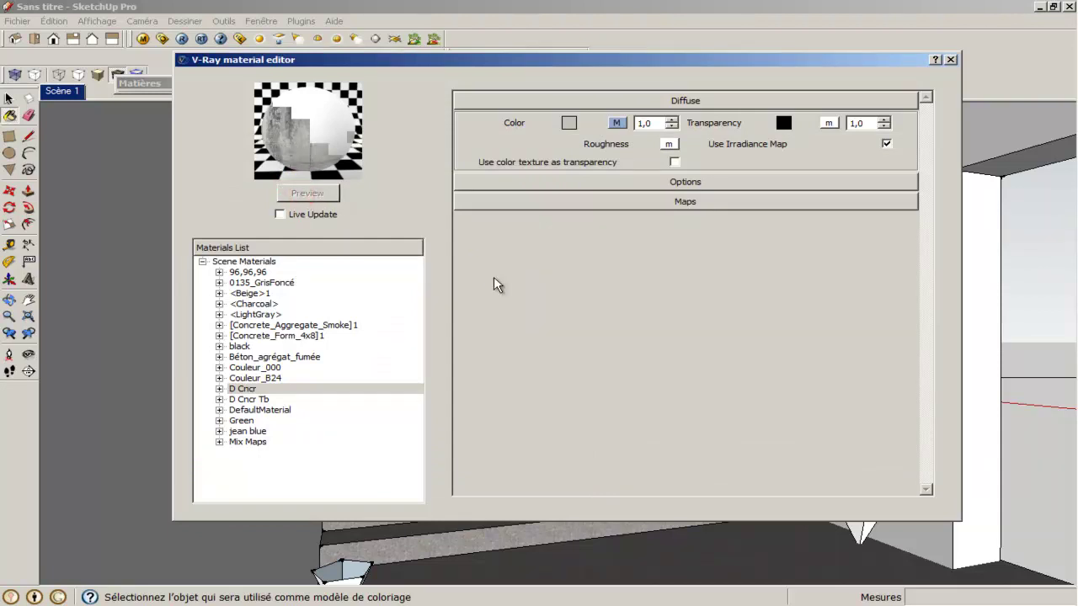
pyautogui.click(555, 101)
# Add a Reflection layer to D Cncr with 6.jpg as its Filter bitmap, then preview.
pyautogui.rightClick(268, 390)
pyautogui.moveTo(354, 393)
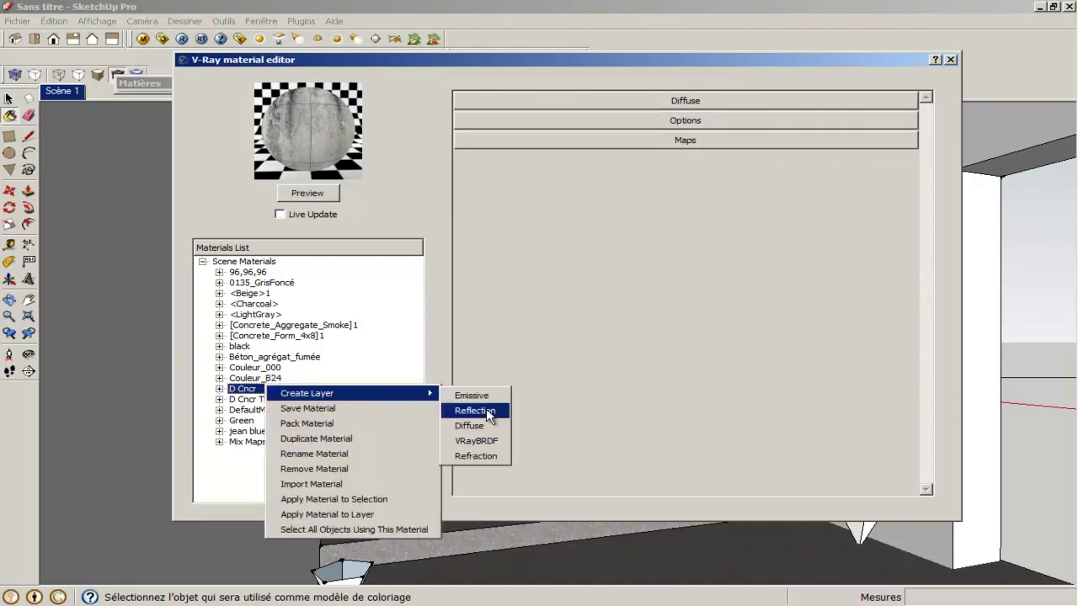
pyautogui.click(488, 413)
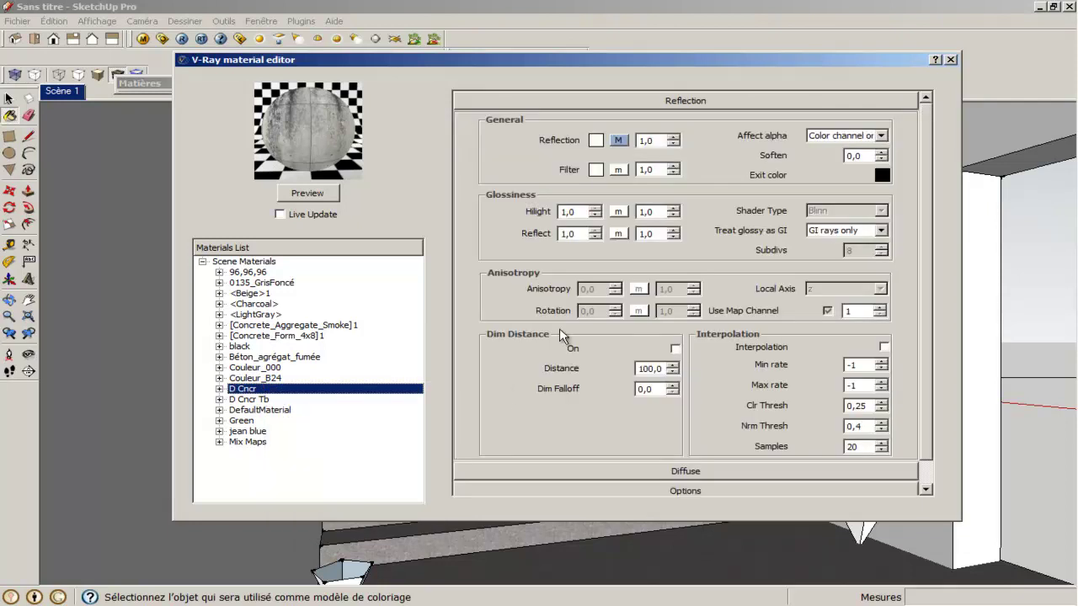
pyautogui.click(619, 169)
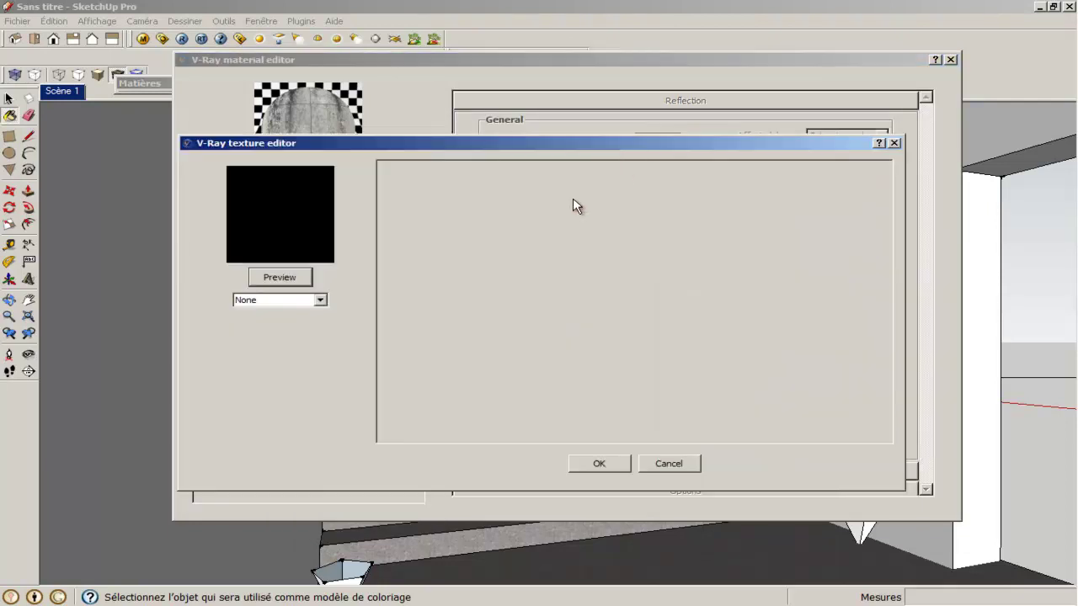
pyautogui.click(305, 300)
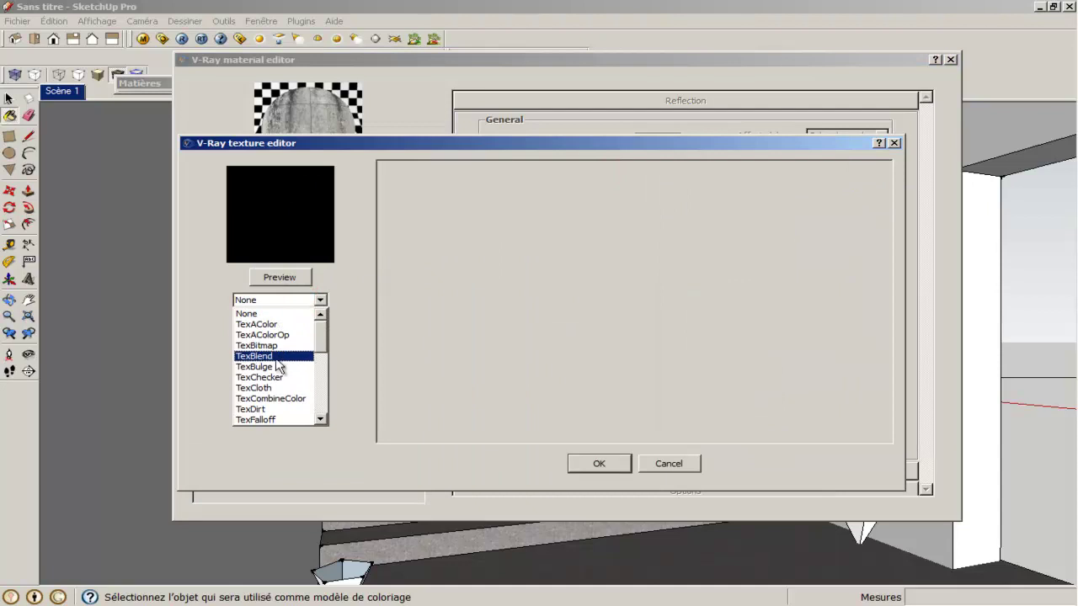
pyautogui.click(256, 345)
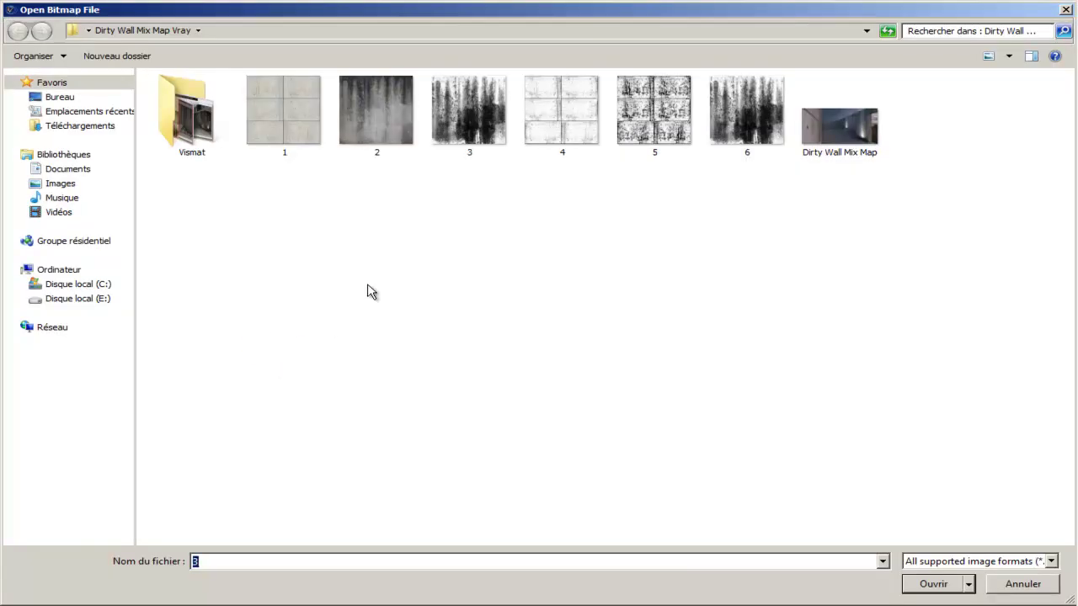
pyautogui.click(733, 124)
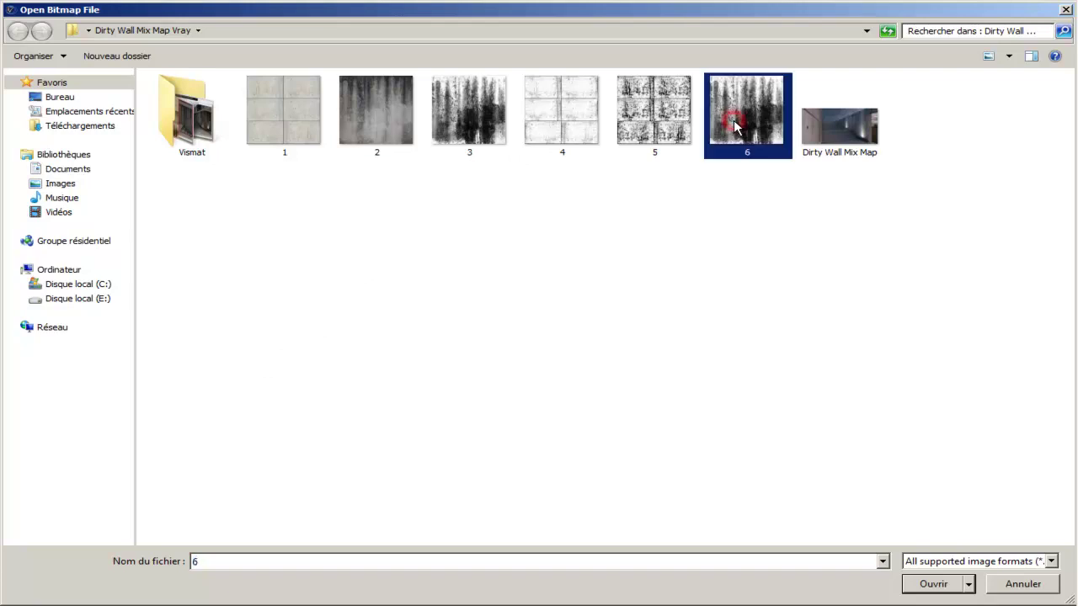
pyautogui.doubleClick(733, 123)
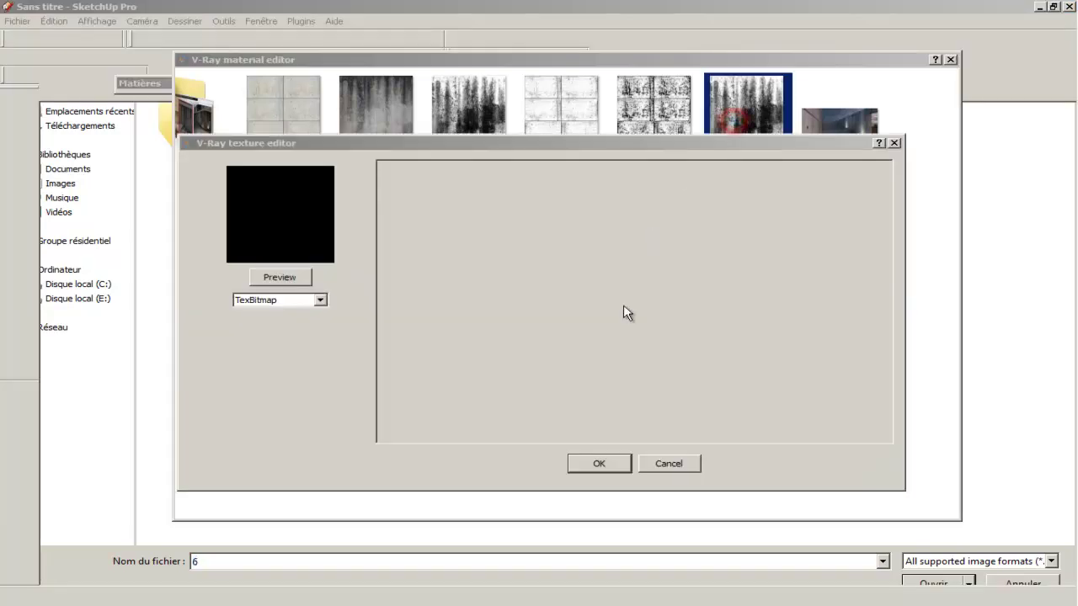
pyautogui.click(598, 466)
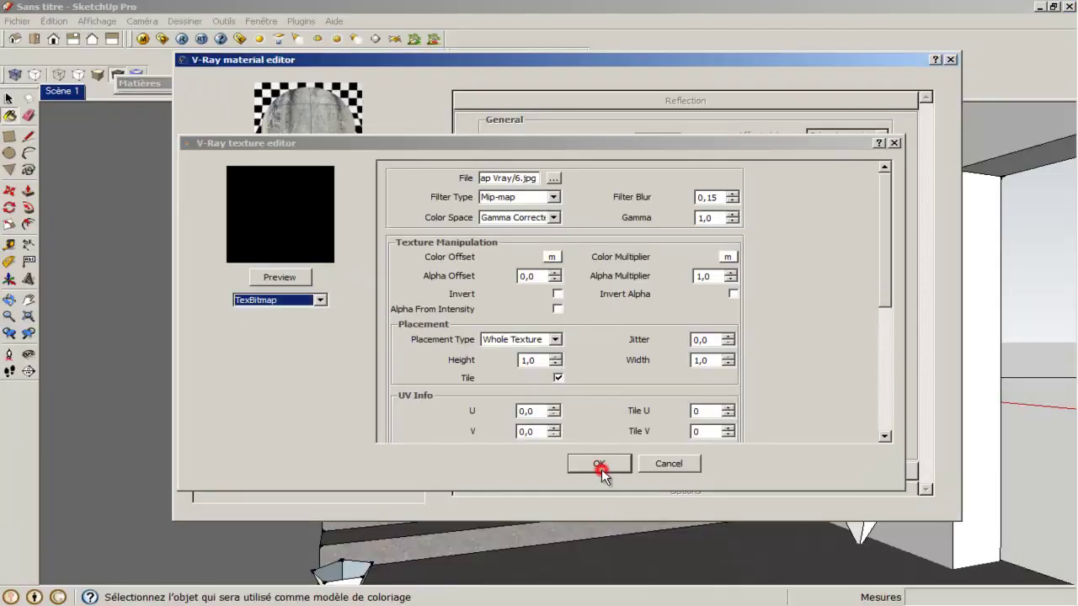
pyautogui.click(290, 194)
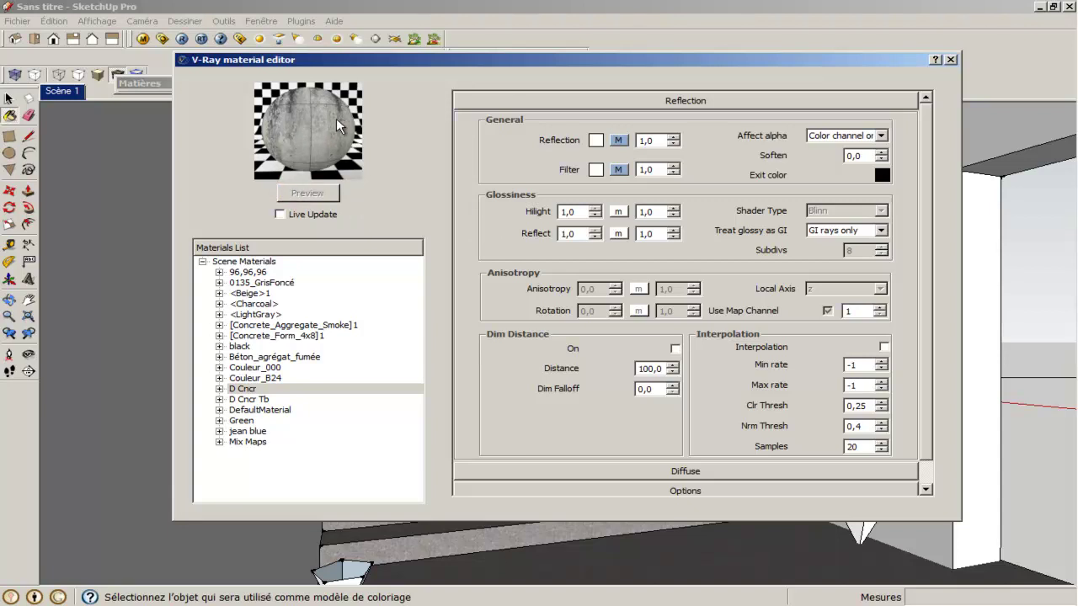
# Map dirt image 5.jpg as a TexBitmap onto the reflection's Hilight glossiness.
pyautogui.click(617, 214)
pyautogui.click(298, 301)
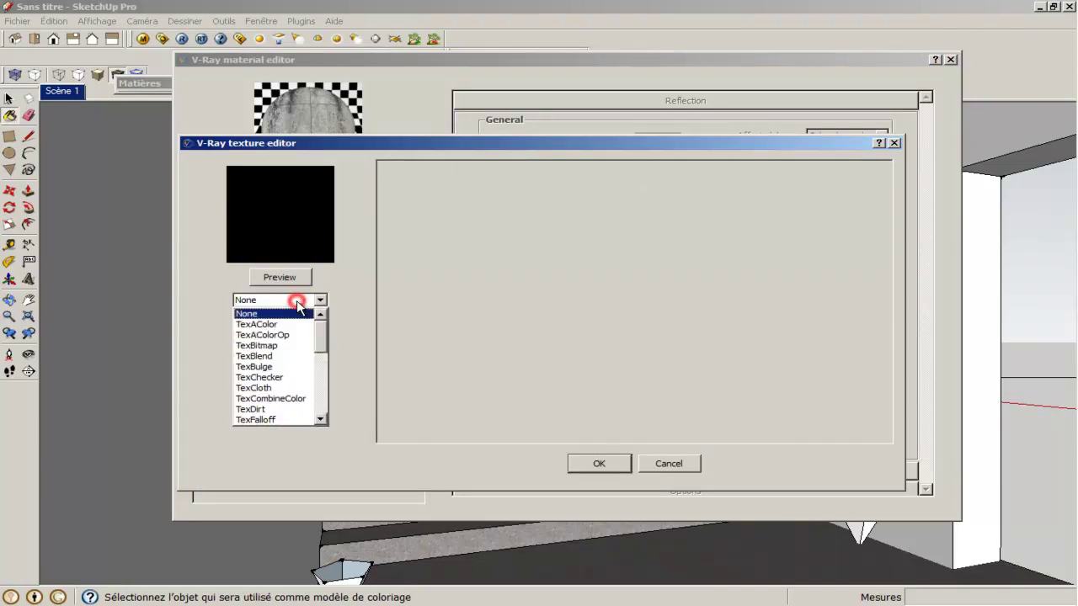
pyautogui.click(269, 345)
pyautogui.click(576, 123)
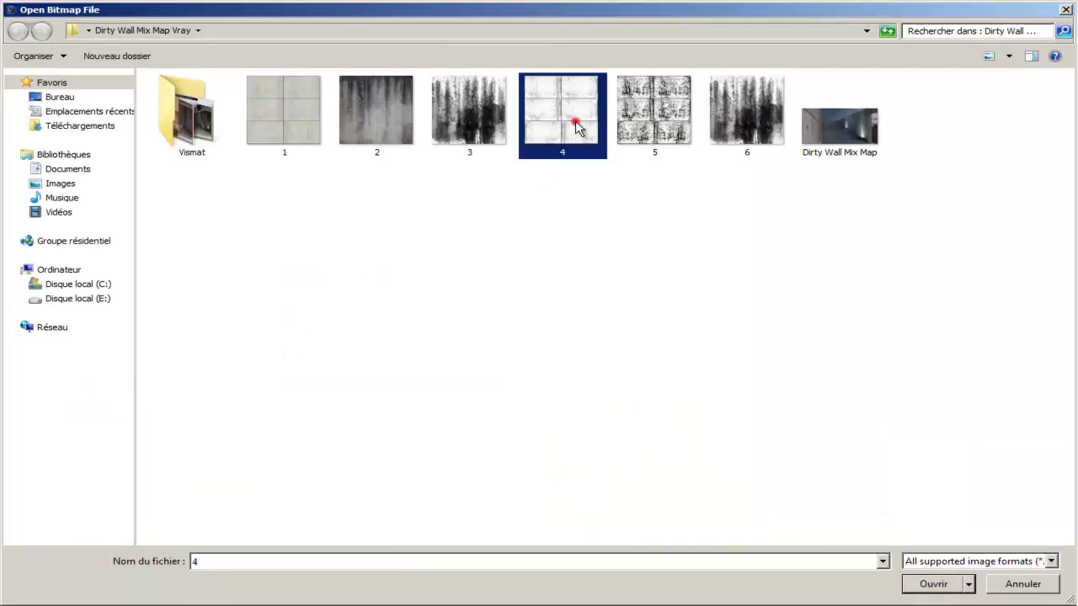
pyautogui.doubleClick(645, 115)
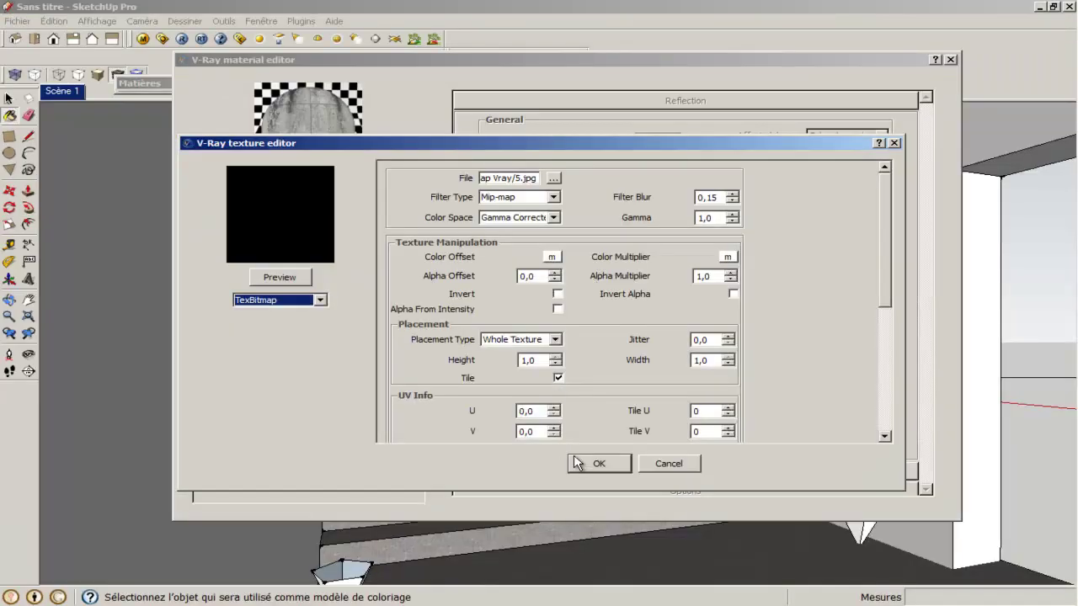
pyautogui.click(585, 463)
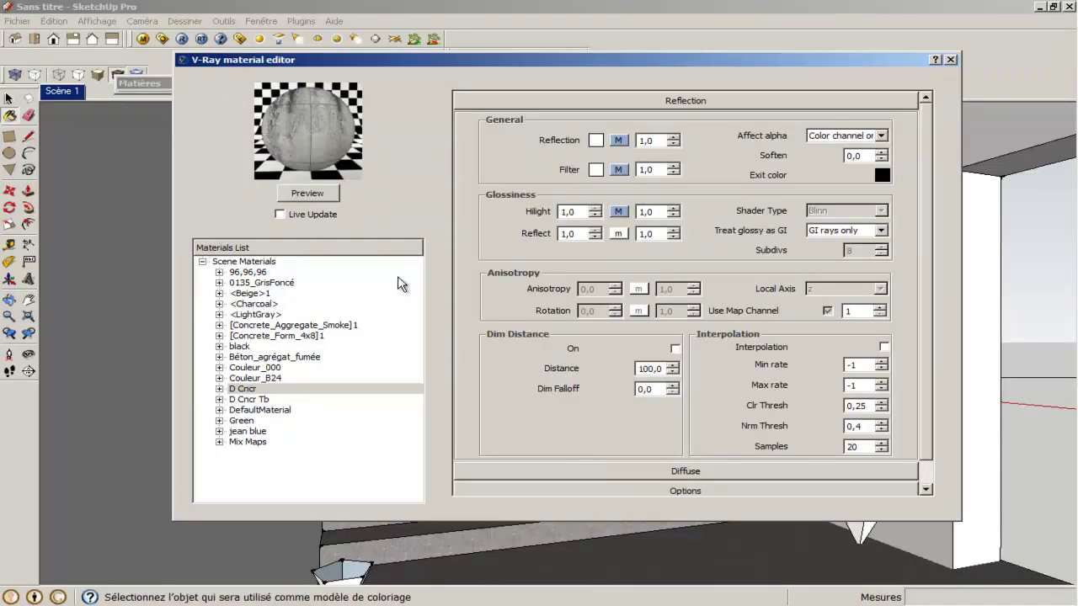
pyautogui.click(321, 191)
# Set the Hilight glossiness value to 0,75 and refresh the preview.
pyautogui.doubleClick(576, 213)
pyautogui.write(',75')
pyautogui.click(305, 195)
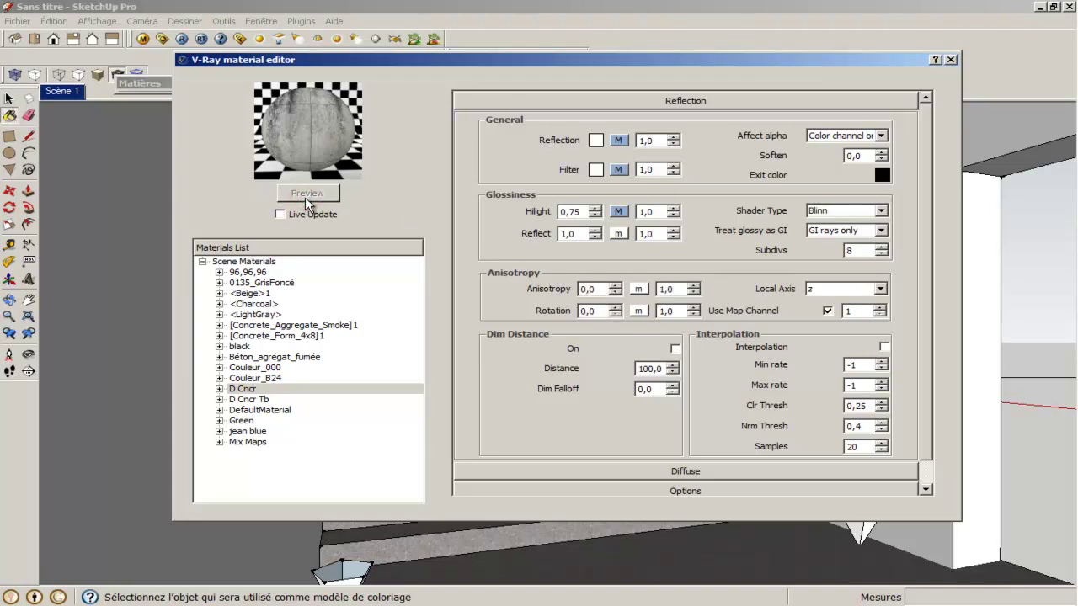
# Map dirt image 5.jpg as a TexBitmap onto the Reflect glossiness.
pyautogui.click(618, 234)
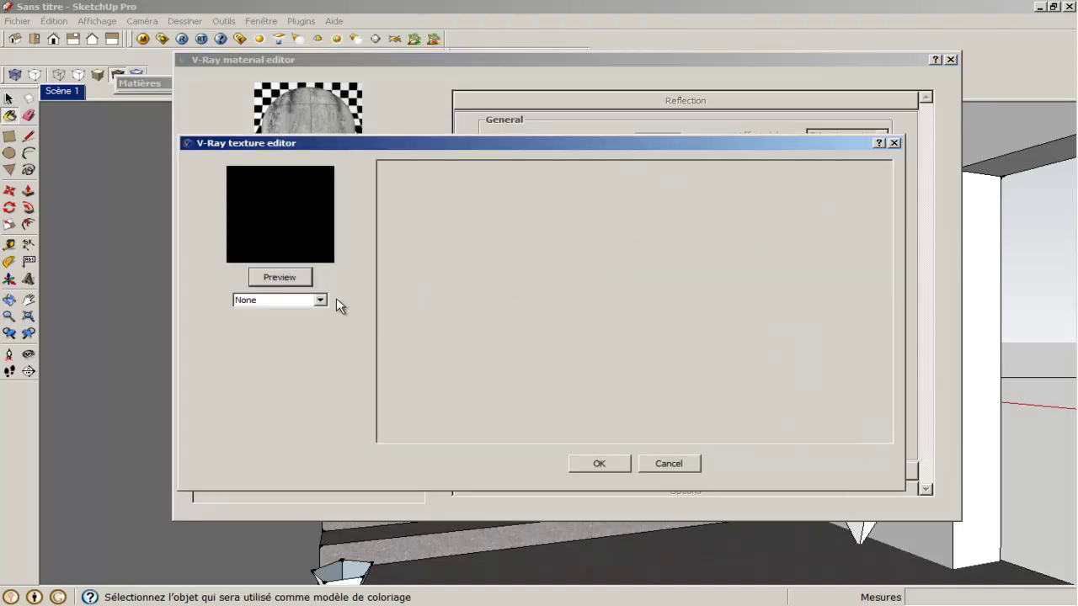
pyautogui.click(320, 300)
pyautogui.click(273, 352)
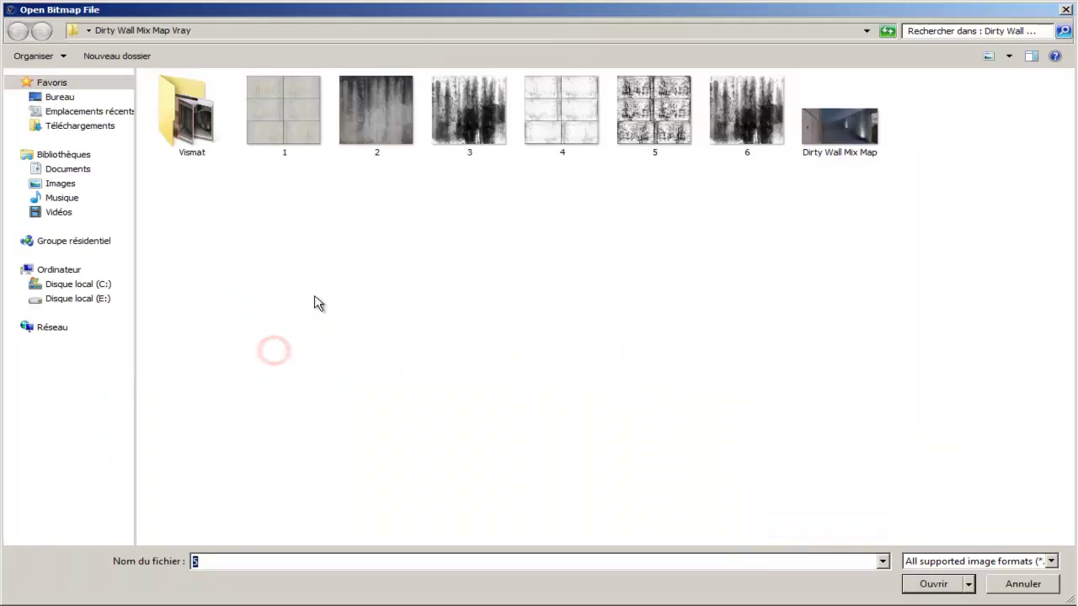
pyautogui.doubleClick(647, 118)
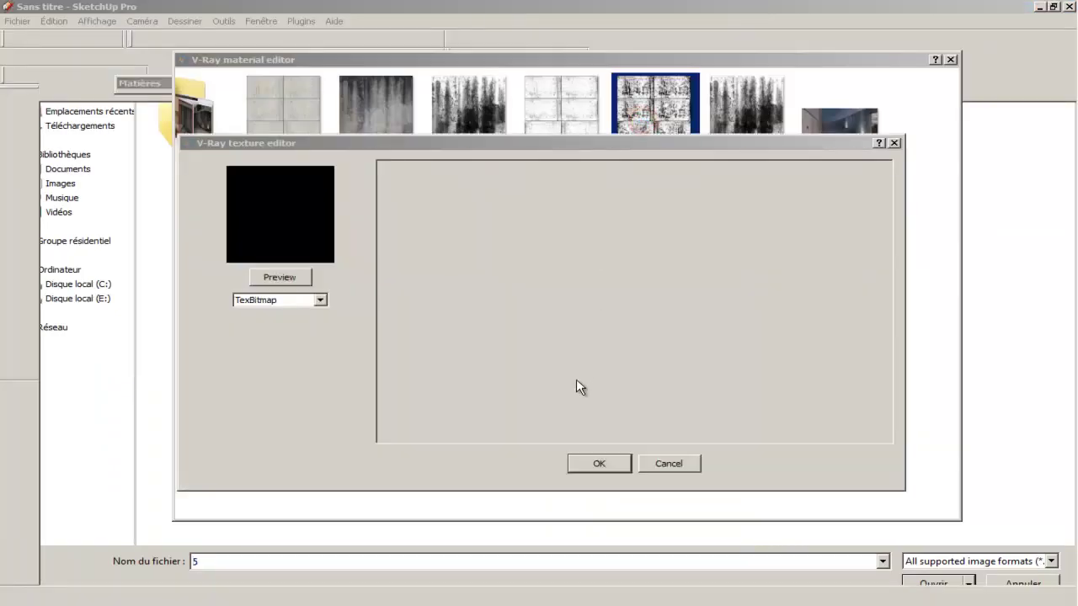
pyautogui.click(601, 465)
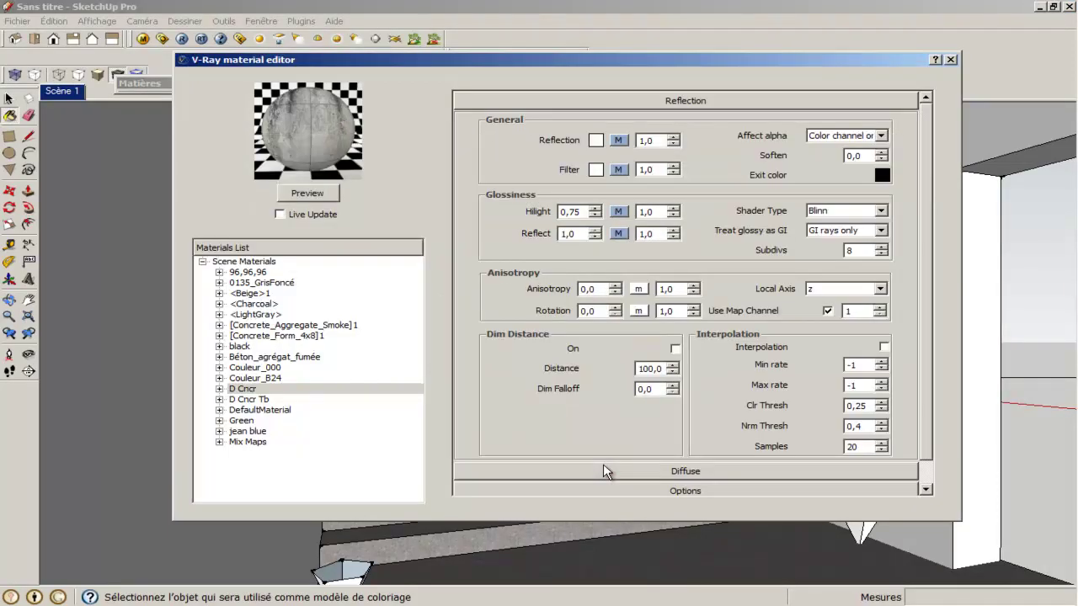
# Change the Reflect glossiness value to 0,75 and re-render the preview.
pyautogui.doubleClick(572, 234)
pyautogui.click(317, 189)
pyautogui.doubleClick(579, 233)
pyautogui.press('BackSpace')
pyautogui.write('0,75')
pyautogui.click(312, 194)
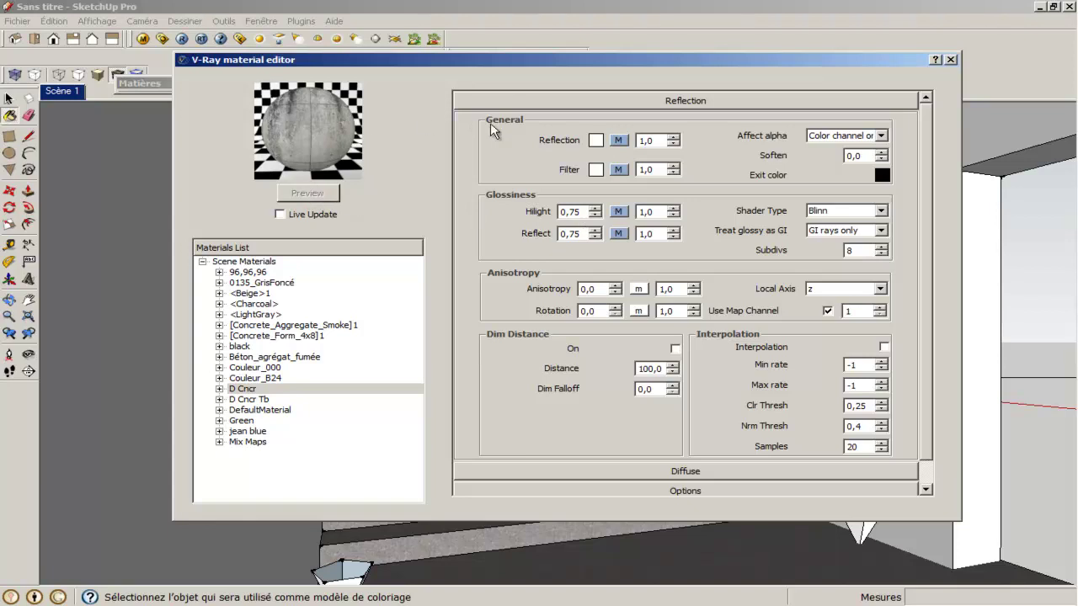
# Enable Bump under Maps and load 4.jpg as its TexBitmap texture.
pyautogui.click(641, 101)
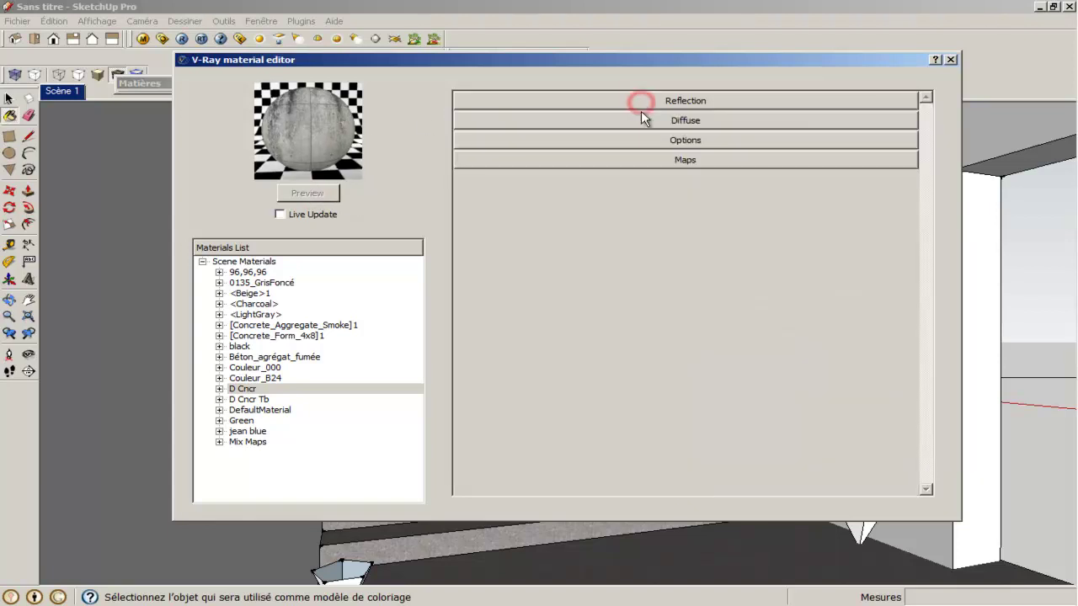
pyautogui.click(622, 141)
pyautogui.click(614, 157)
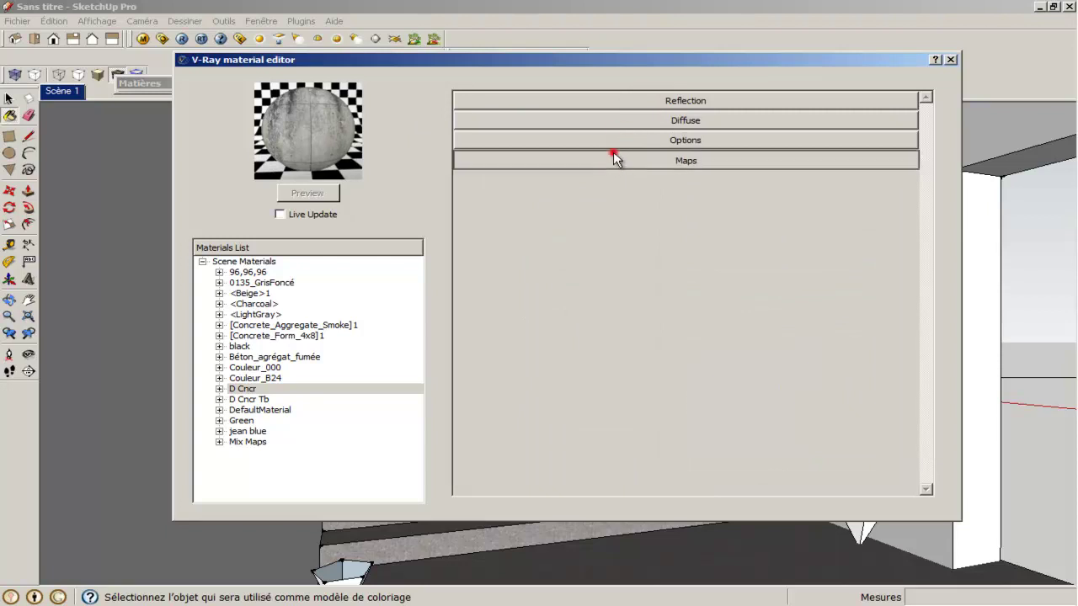
pyautogui.click(598, 195)
pyautogui.click(620, 195)
pyautogui.click(302, 301)
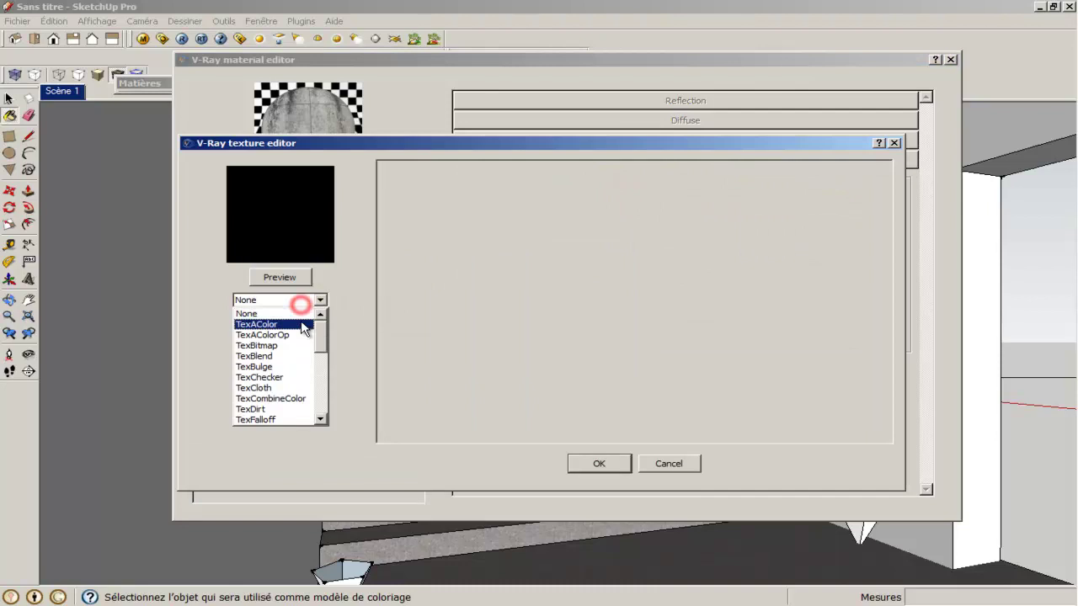
pyautogui.click(280, 346)
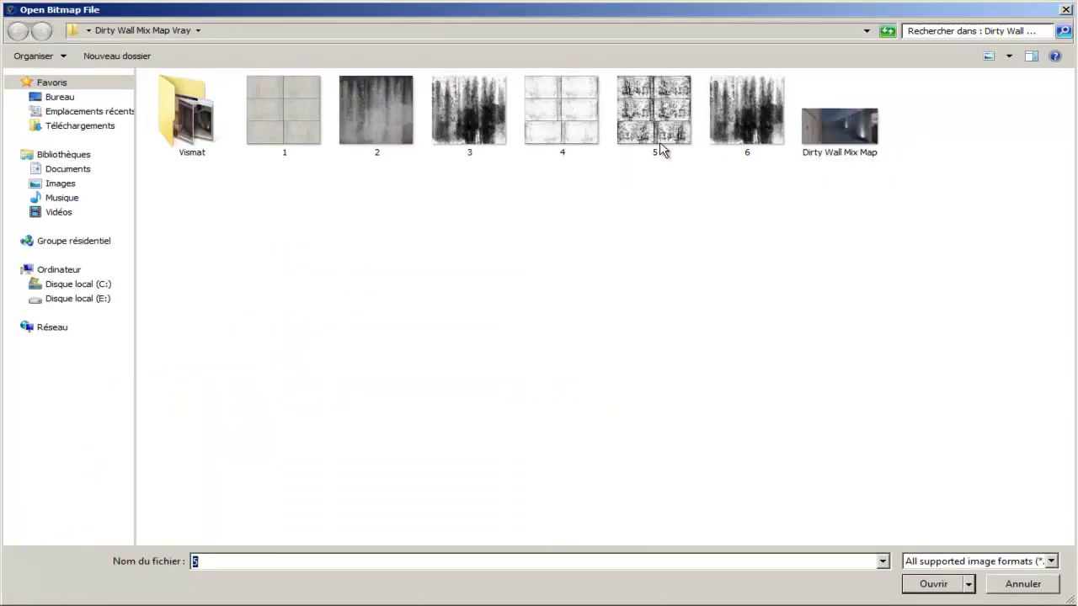
pyautogui.doubleClick(581, 127)
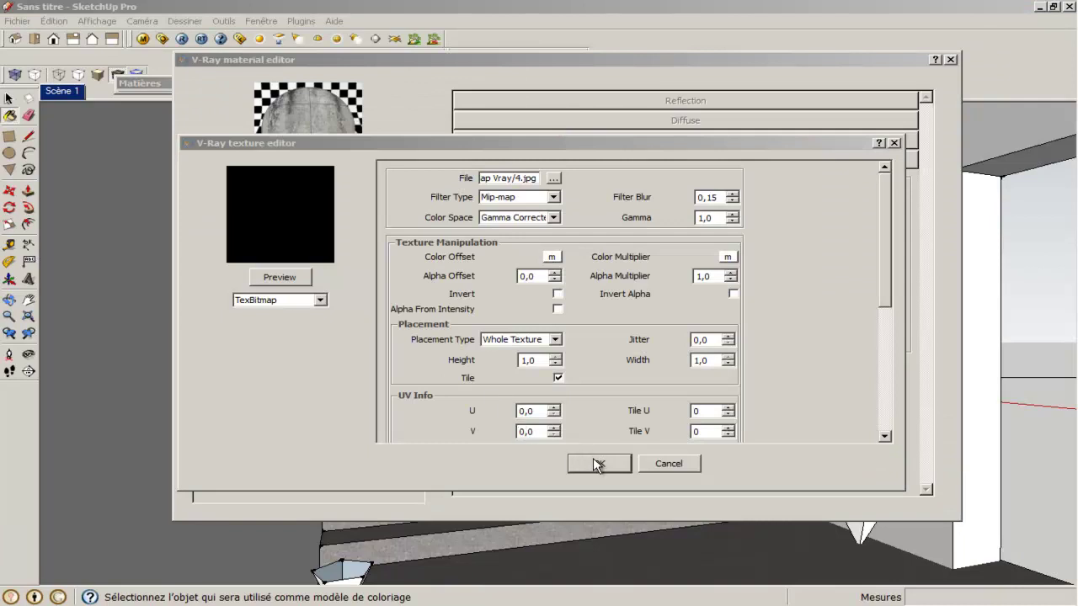
pyautogui.click(286, 278)
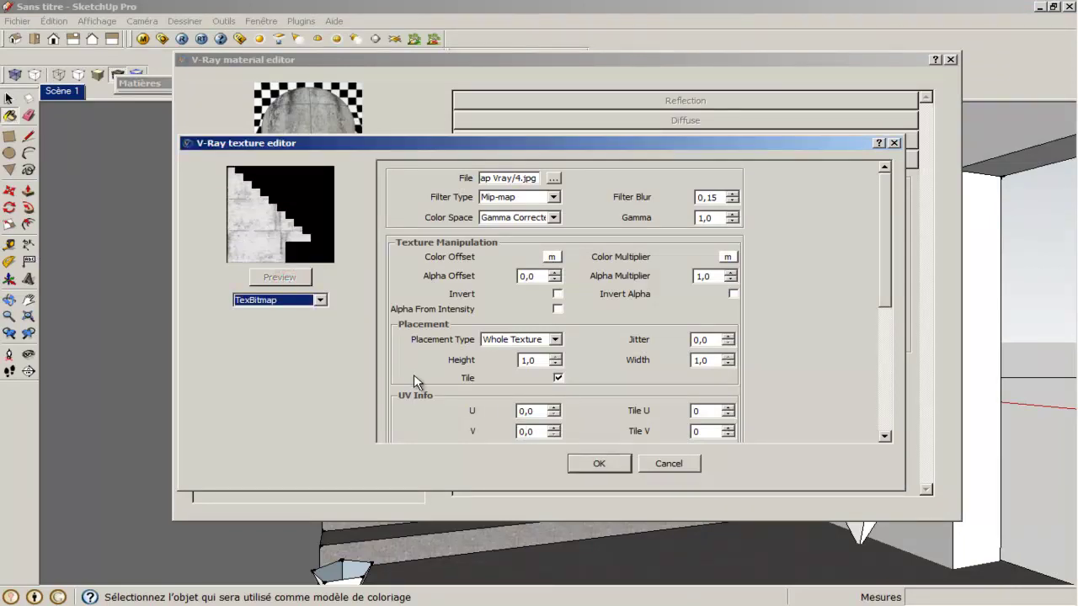
pyautogui.click(576, 464)
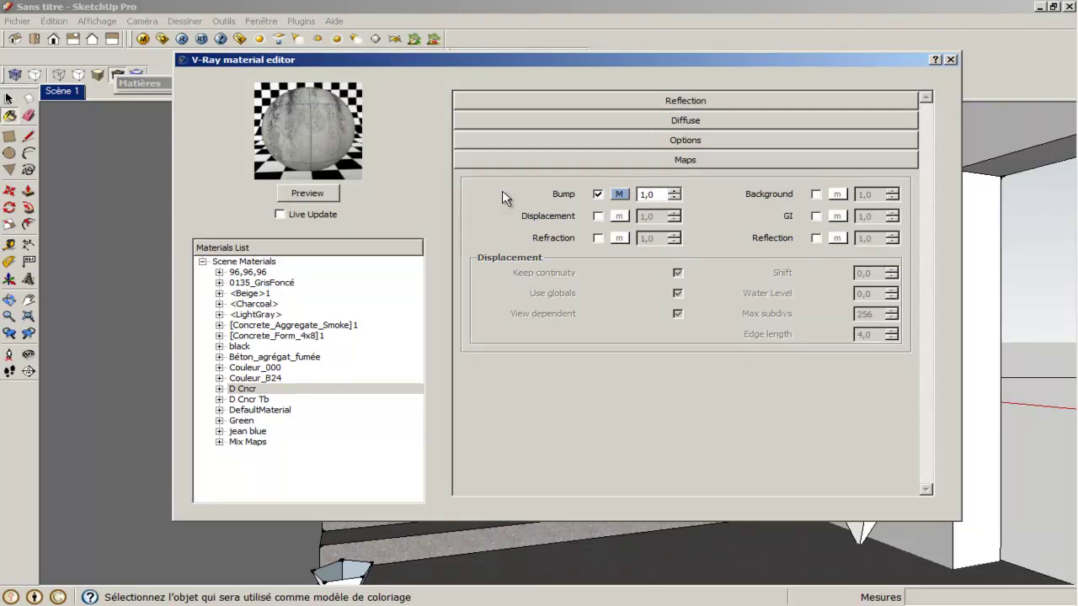
# Set bump strength to 0,2, preview, and close the V-Ray material editor.
pyautogui.click(313, 194)
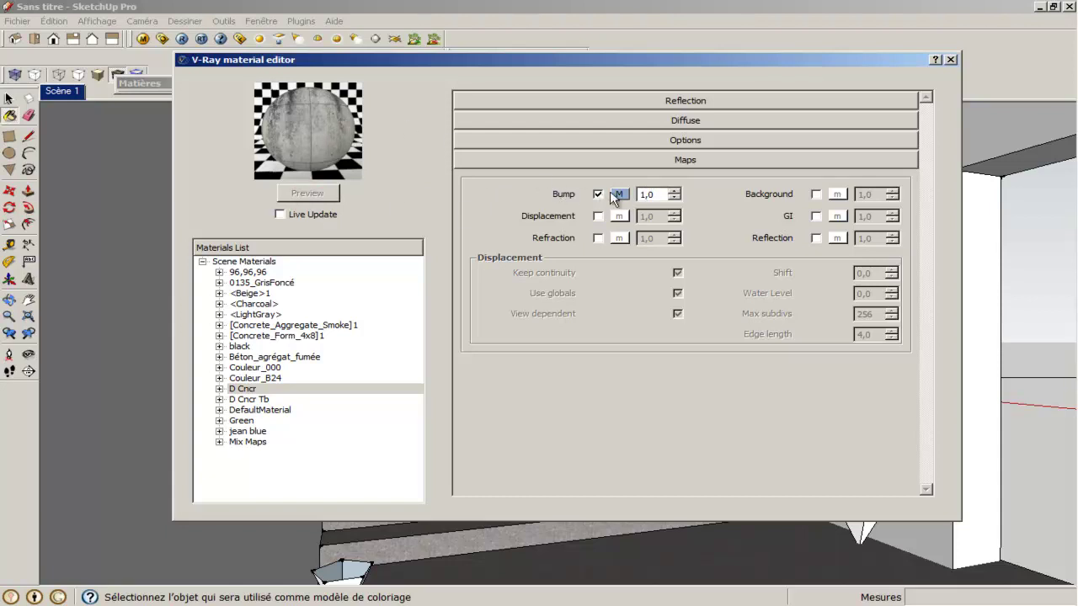
pyautogui.doubleClick(647, 193)
pyautogui.write('0,2')
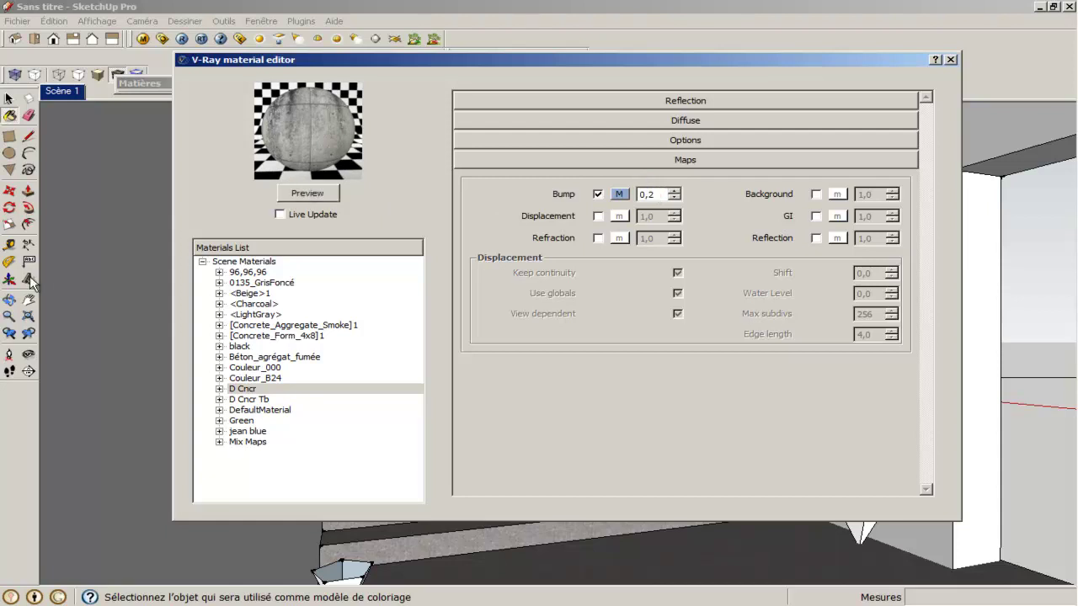
pyautogui.click(307, 193)
pyautogui.click(722, 159)
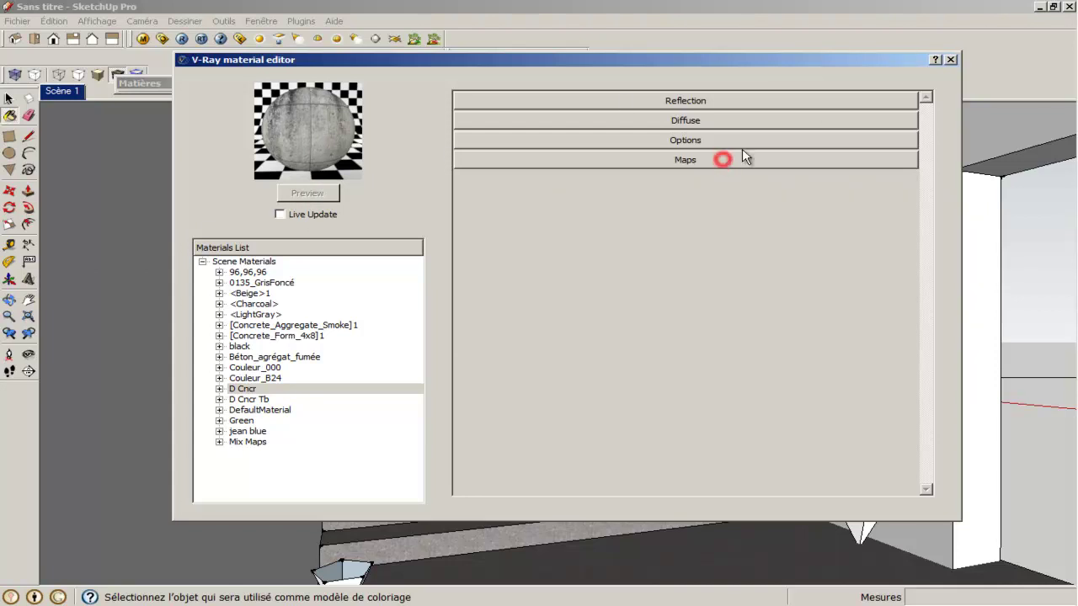
pyautogui.click(950, 60)
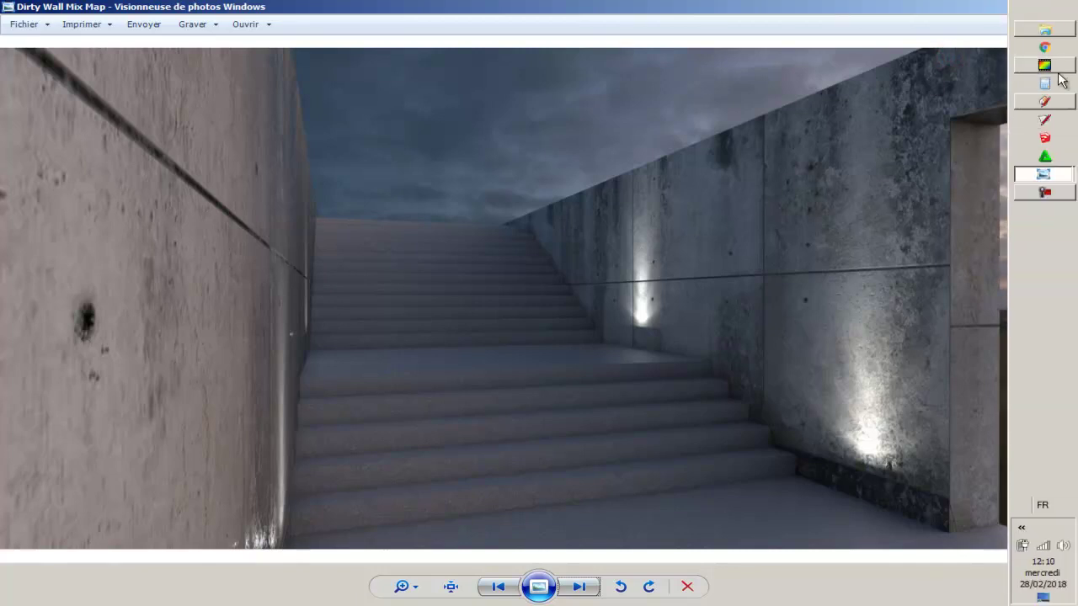
pyautogui.click(1042, 103)
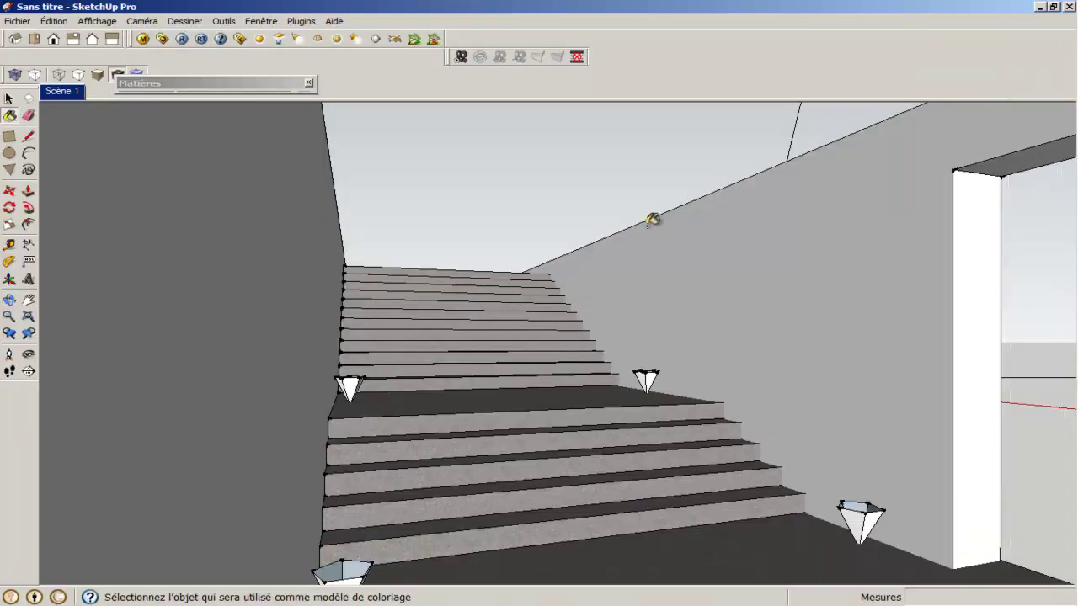
# Size the D Cncr texture to 500 cm in the Materials Edit tab.
pyautogui.click(10, 99)
pyautogui.click(561, 174)
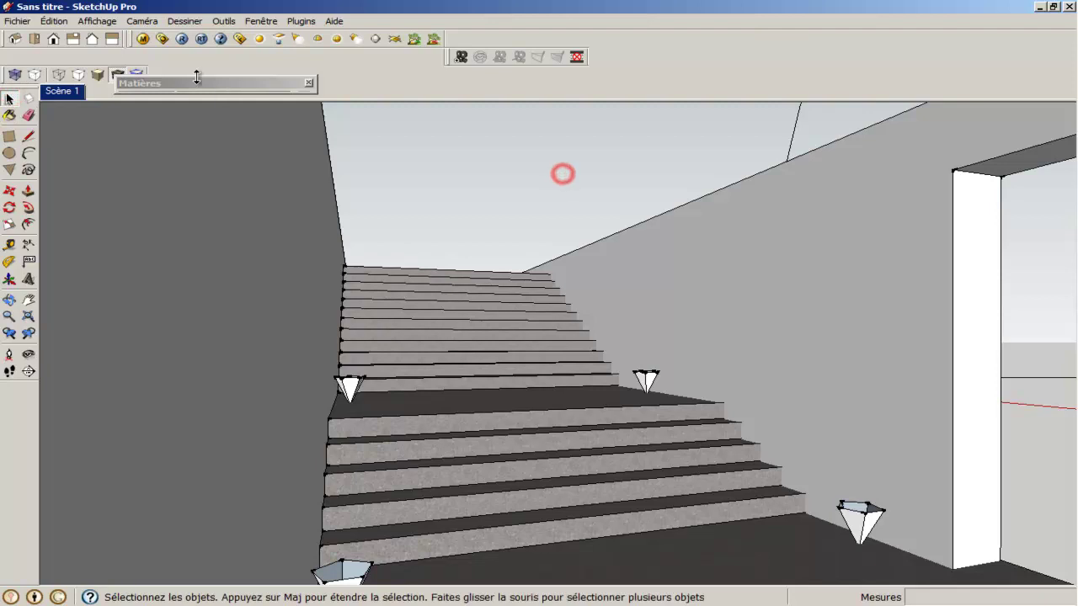
pyautogui.click(215, 84)
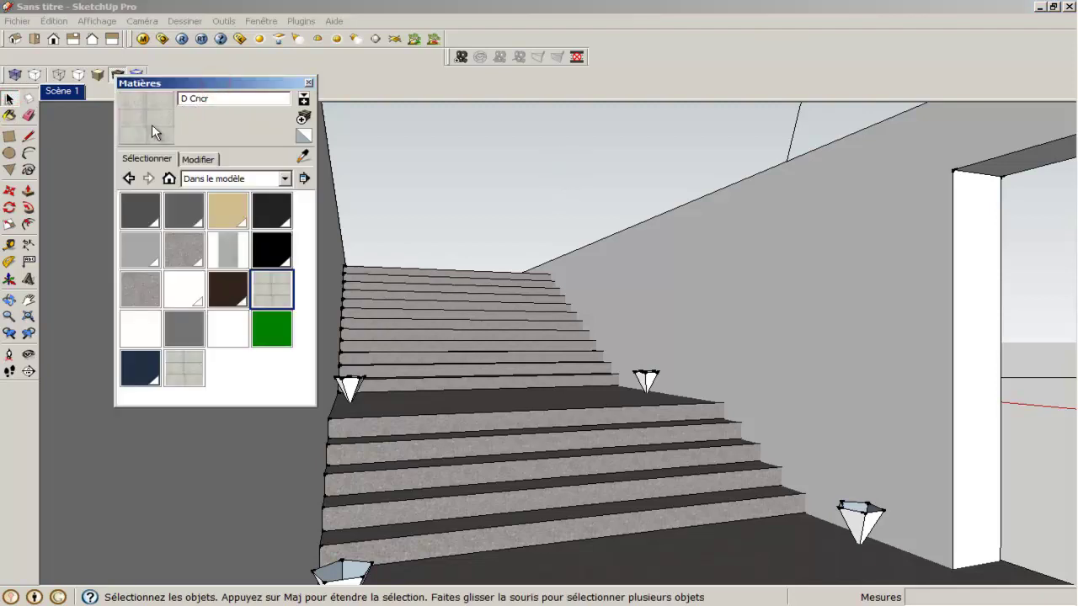
pyautogui.click(197, 159)
pyautogui.doubleClick(161, 333)
pyautogui.write('500')
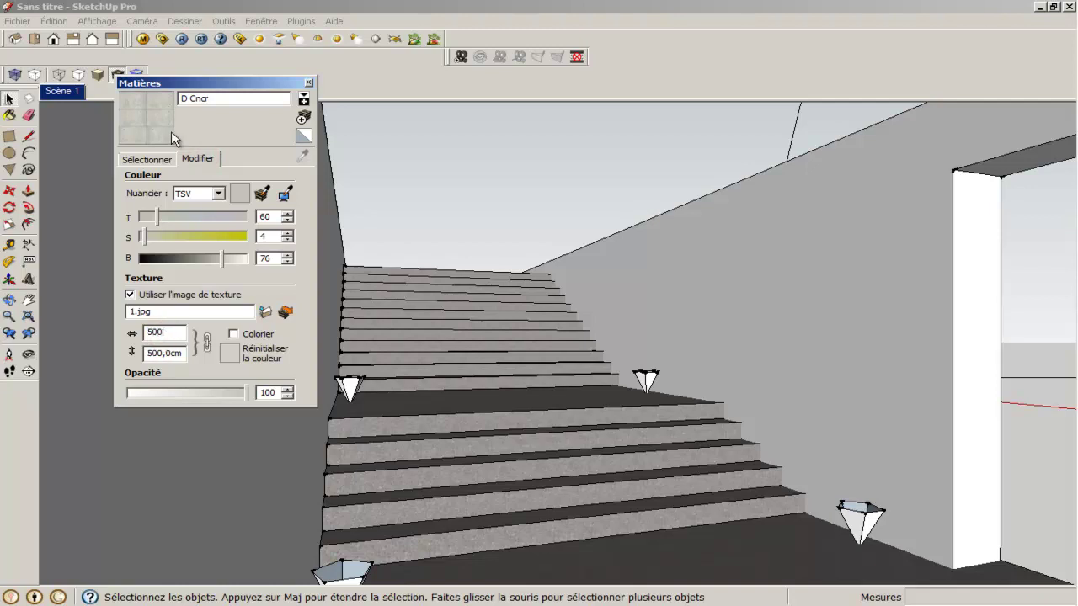
pyautogui.click(212, 84)
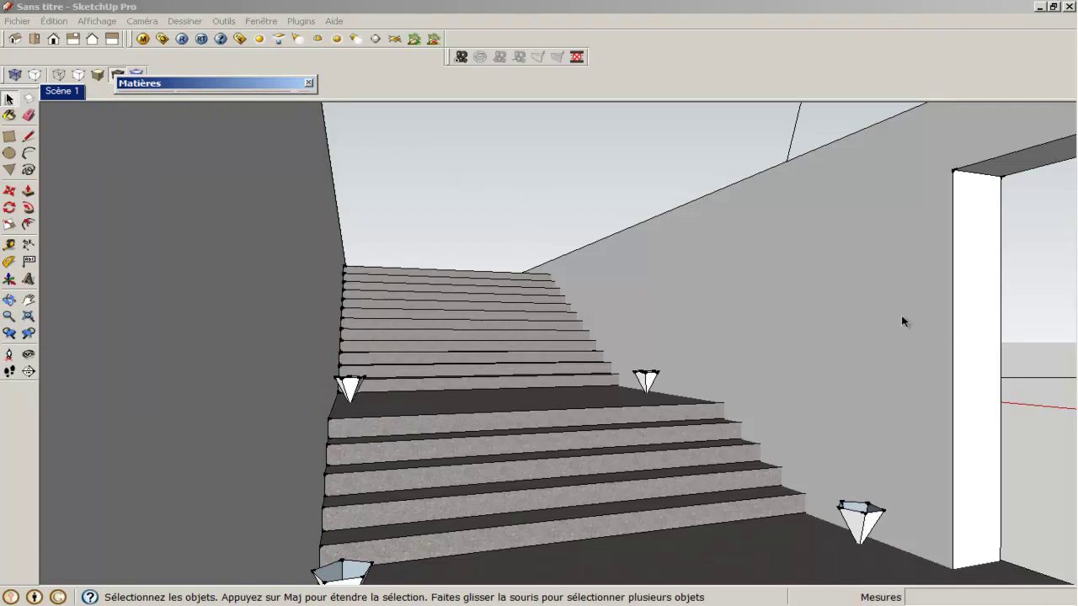
# Orbit around the staircase and select the right-hand corridor wall.
pyautogui.click(902, 321)
pyautogui.moveTo(825, 301)
pyautogui.mouseDown(button='middle')
pyautogui.moveTo(760, 356)
pyautogui.moveTo(803, 359)
pyautogui.moveTo(675, 284)
pyautogui.mouseUp(button='middle')
pyautogui.click(799, 354)
pyautogui.scroll(2, 675, 285)
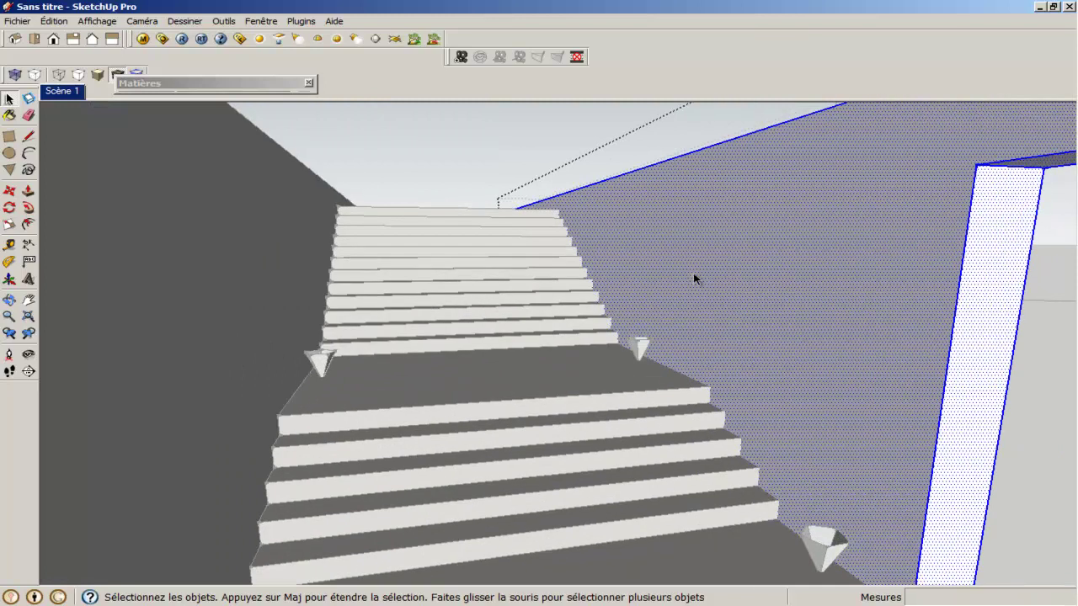
# Paint the right corridor wall with the D Cncr concrete material.
pyautogui.press('b')
pyautogui.click(776, 249)
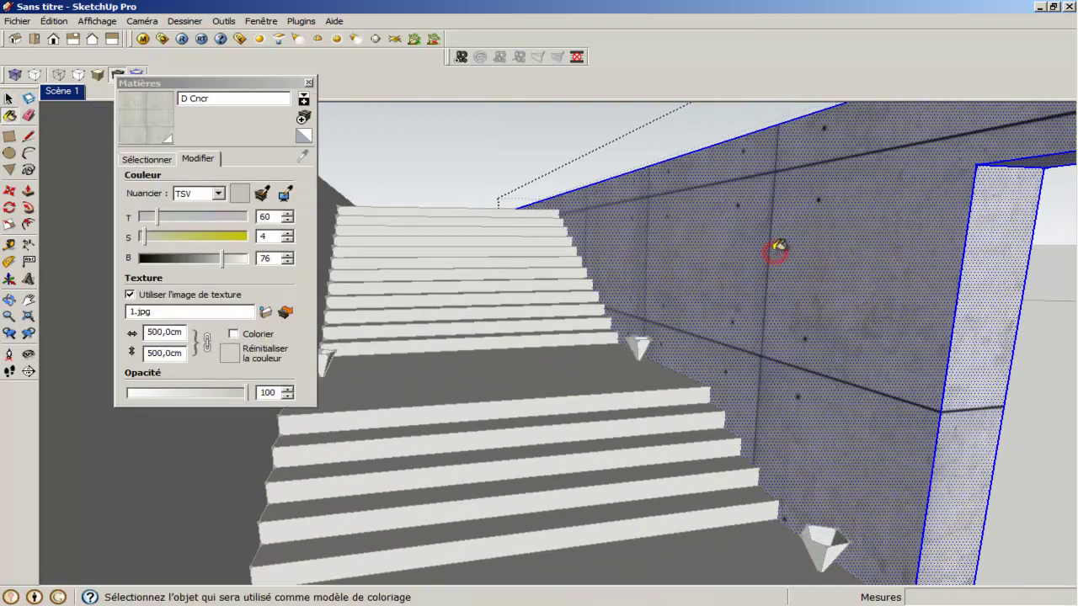
pyautogui.scroll(-1, 758, 283)
pyautogui.scroll(-1, 750, 281)
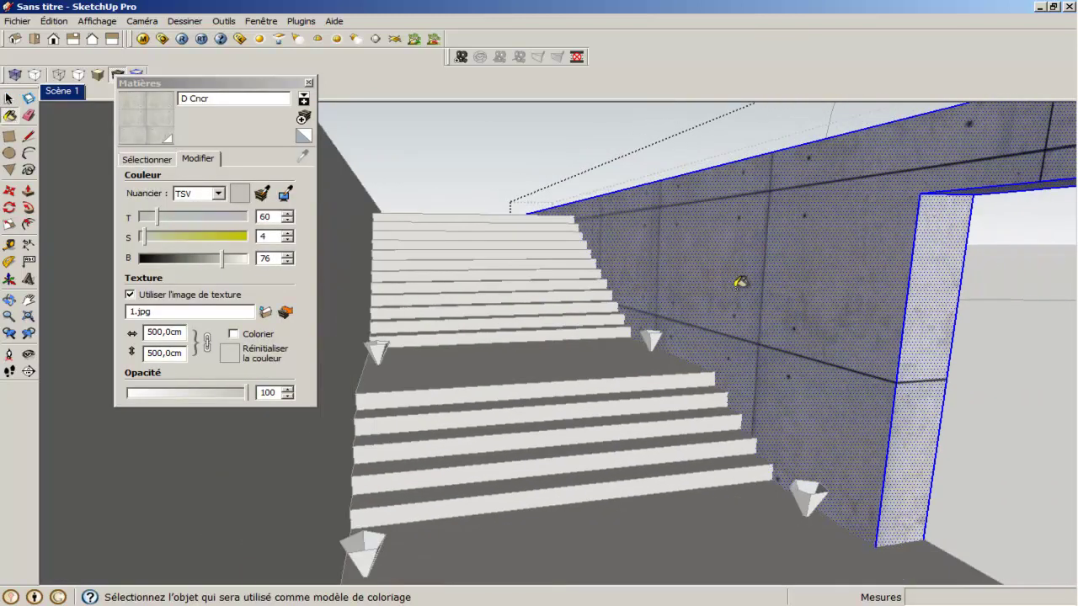
pyautogui.scroll(-2, 739, 280)
pyautogui.press('space')
# Orbit to look up the stairs and paint the left wall with D Cncr concrete.
pyautogui.click(715, 150)
pyautogui.moveTo(715, 150)
pyautogui.mouseDown(button='middle')
pyautogui.moveTo(620, 301)
pyautogui.moveTo(597, 301)
pyautogui.mouseUp(button='middle')
pyautogui.click(403, 296)
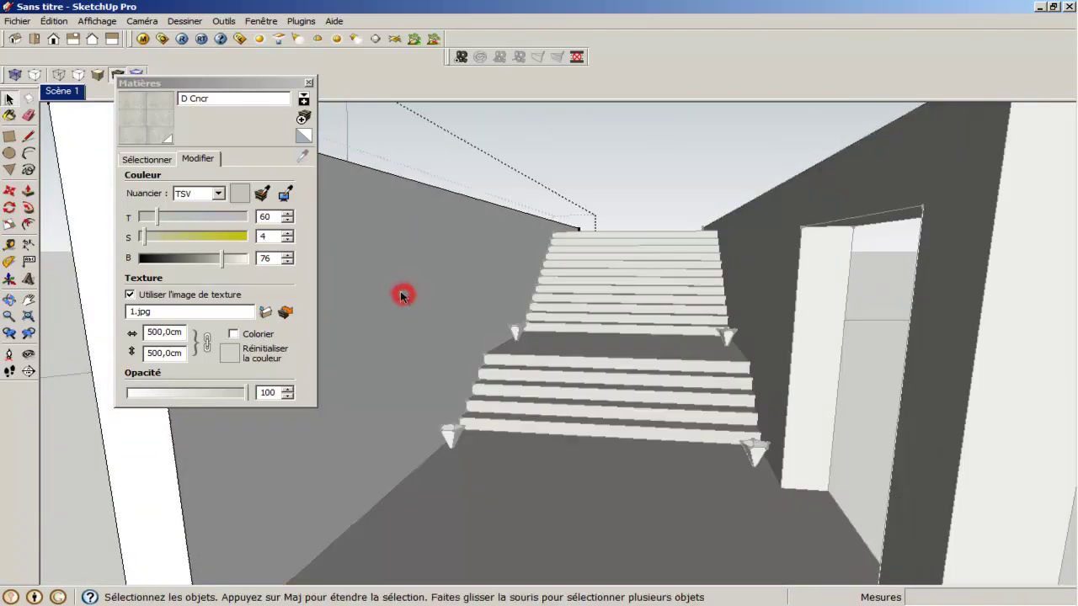
pyautogui.keyDown('ctrl'); pyautogui.click(377, 250); pyautogui.keyUp('ctrl')
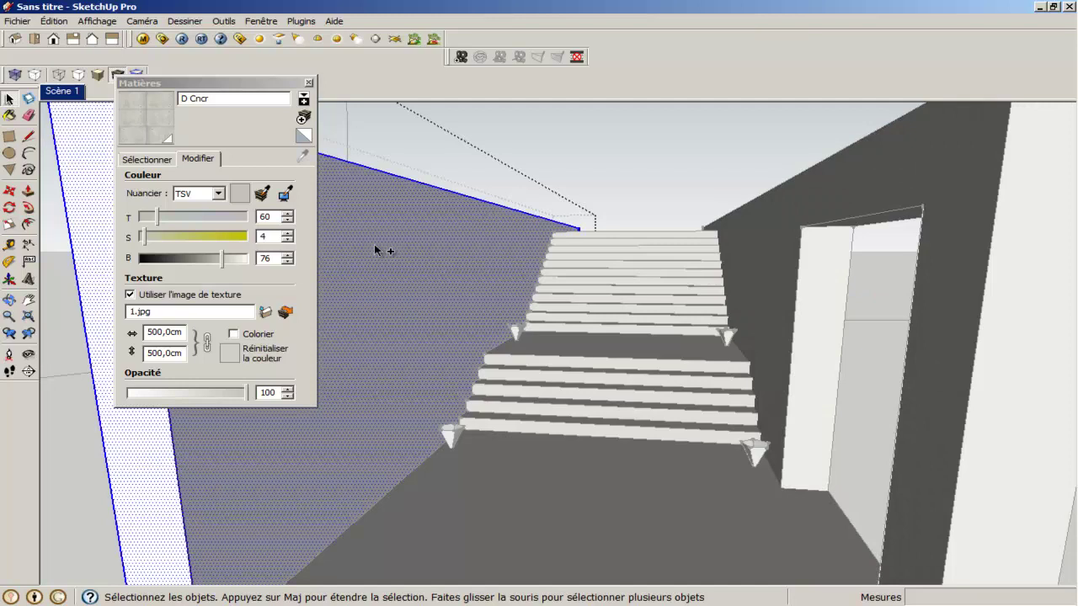
pyautogui.click(151, 119)
pyautogui.click(455, 246)
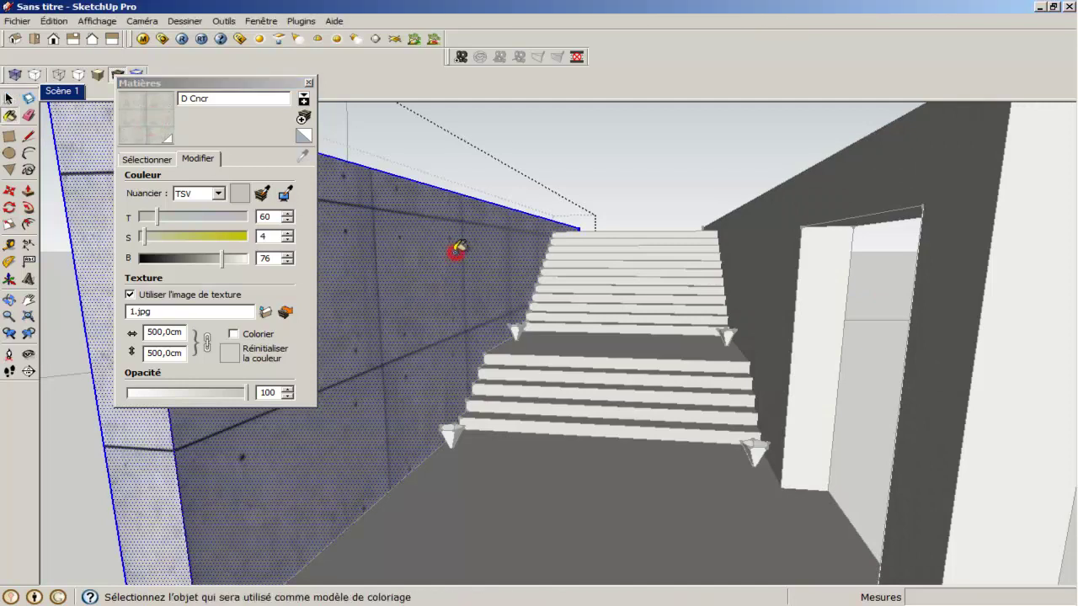
pyautogui.press('space')
# Orbit to a side view of the door wall and paint it with D Cncr concrete.
pyautogui.click(609, 146)
pyautogui.moveTo(454, 264)
pyautogui.mouseDown(button='middle')
pyautogui.moveTo(572, 289)
pyautogui.moveTo(656, 250)
pyautogui.mouseUp(button='middle')
pyautogui.scroll(-3, 656, 250)
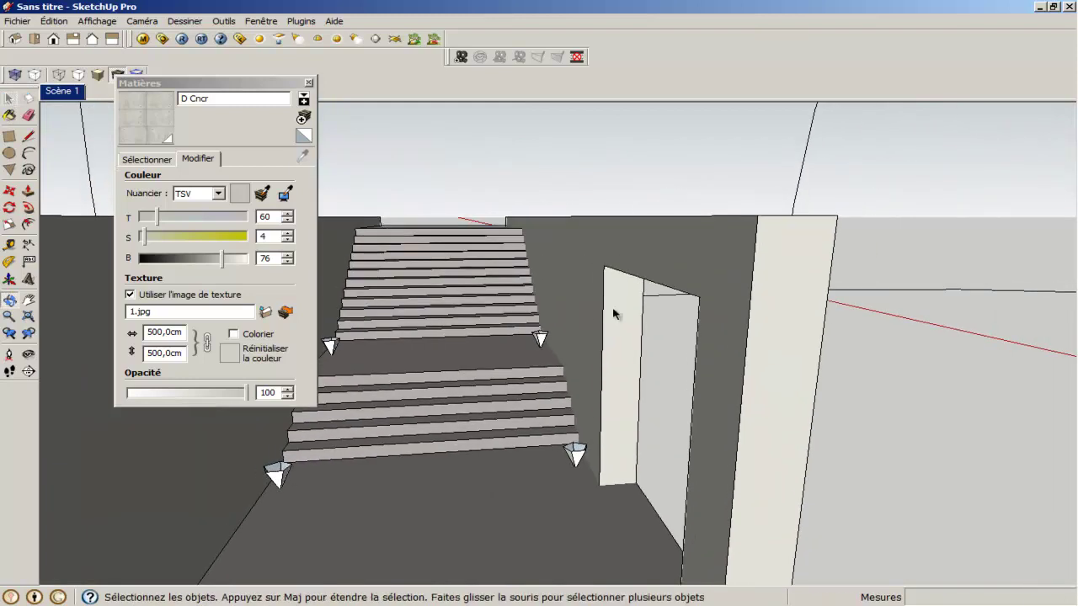
pyautogui.moveTo(614, 301); pyautogui.dragTo(828, 410, button='middle')
pyautogui.scroll(3, 883, 298)
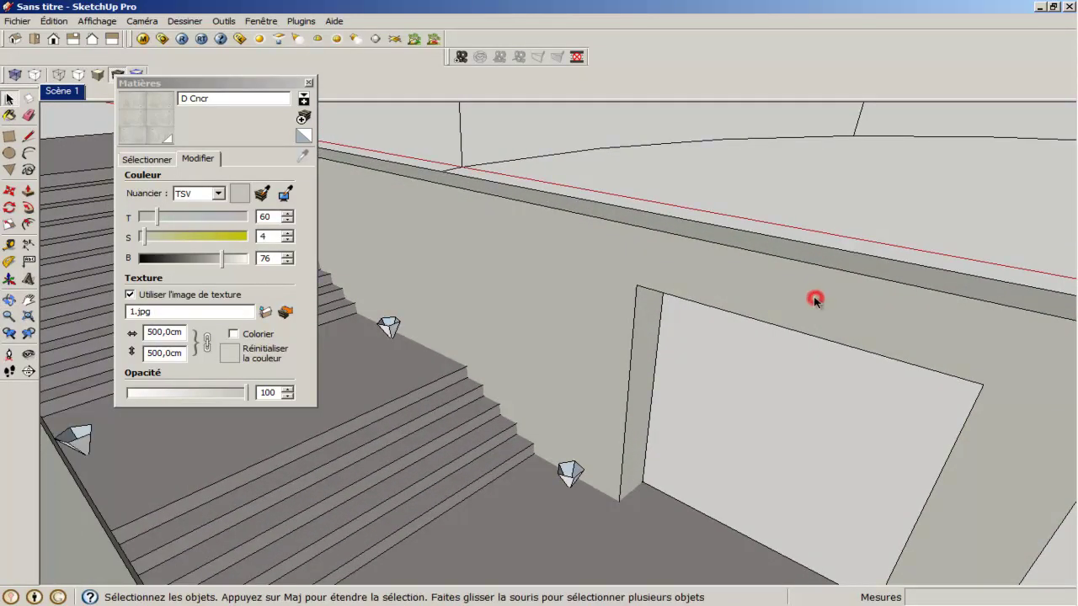
pyautogui.click(816, 301)
# Select the door wall and enter texture positioning for its concrete.
pyautogui.tripleClick(815, 301)
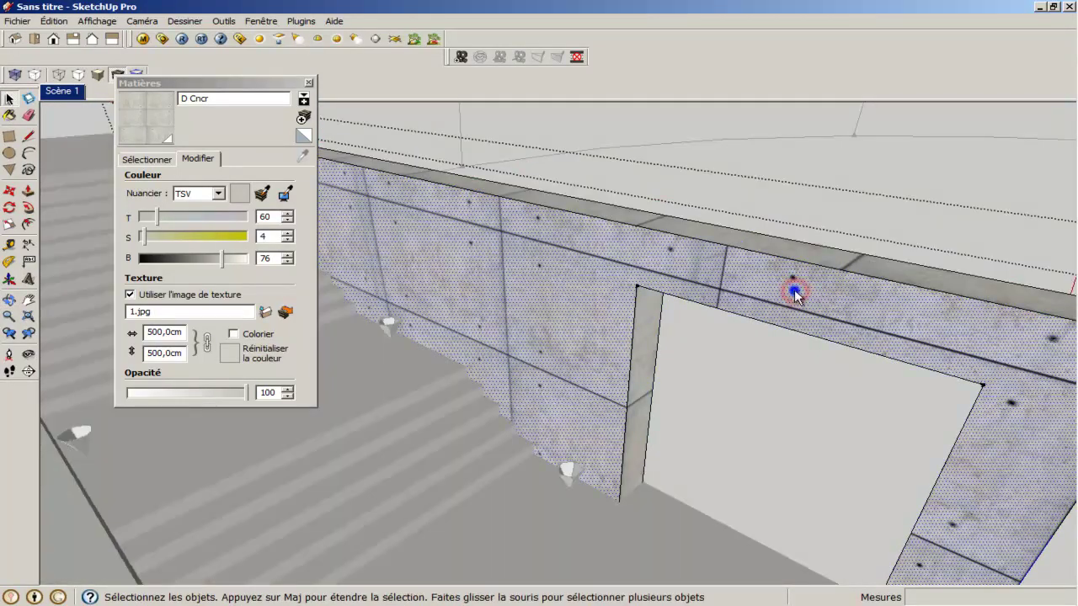
pyautogui.rightClick(796, 292)
pyautogui.moveTo(859, 447)
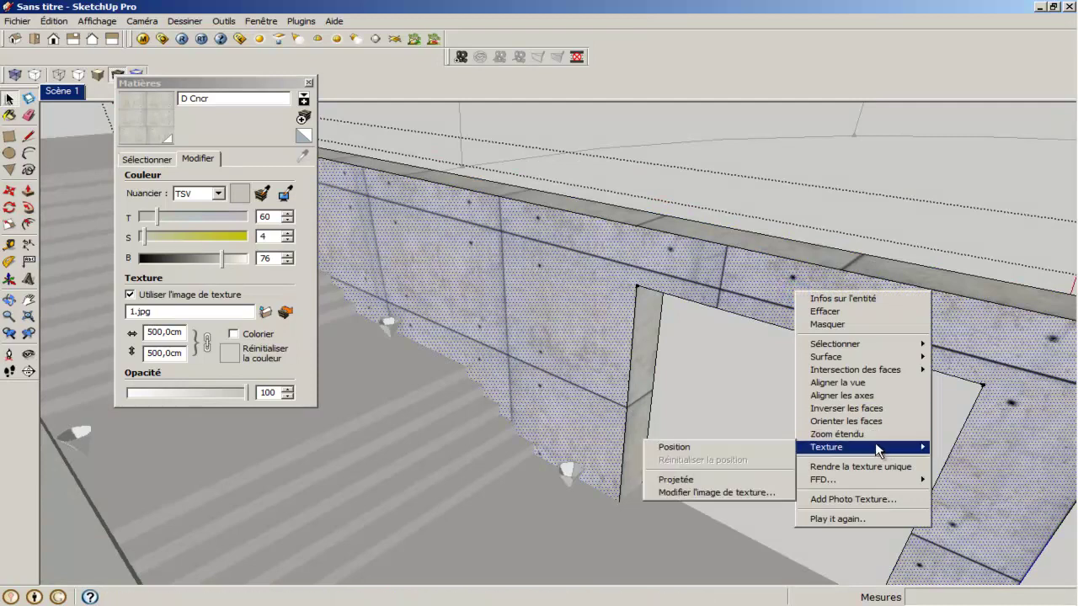
pyautogui.click(738, 446)
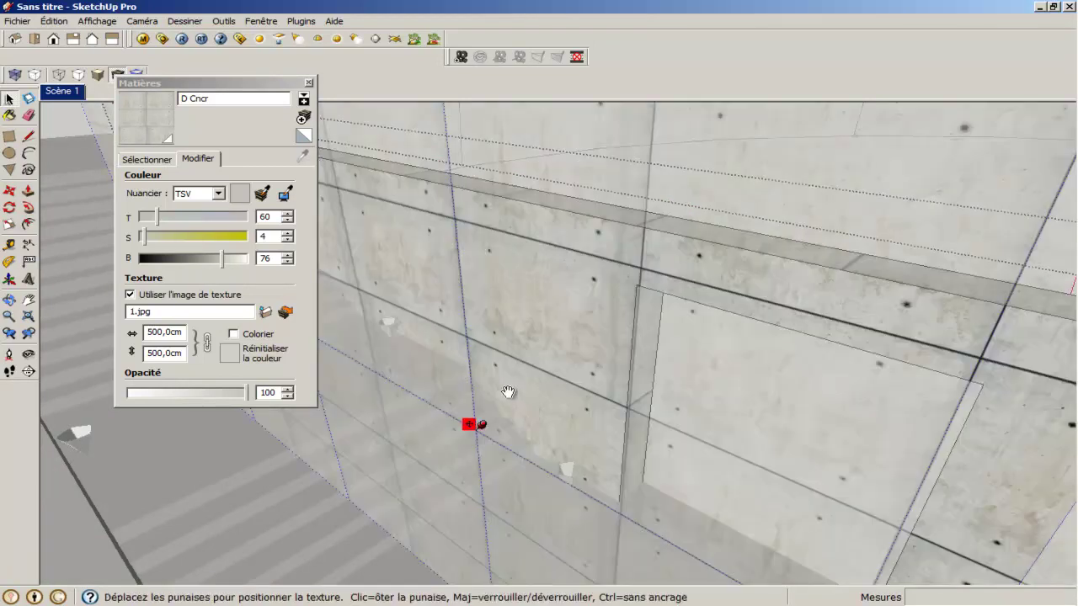
pyautogui.moveTo(669, 365)
pyautogui.mouseDown(button='middle')
pyautogui.moveTo(724, 368)
pyautogui.moveTo(680, 416)
pyautogui.mouseUp(button='middle')
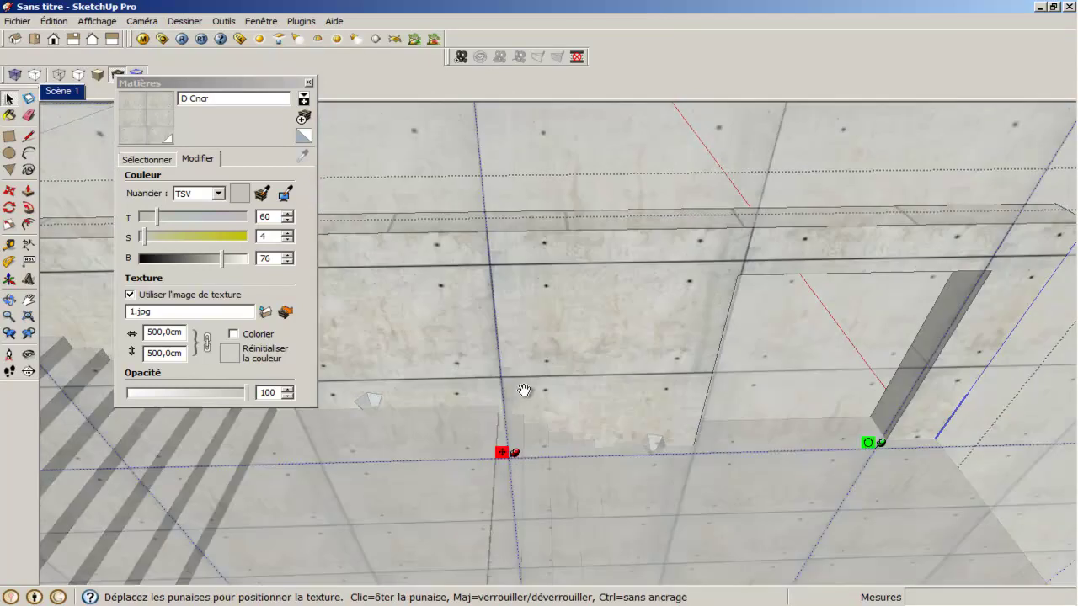
pyautogui.scroll(-1, 506, 393)
pyautogui.scroll(-1, 496, 393)
pyautogui.scroll(-2, 469, 386)
# Align the concrete texture with the doorway, finish positioning, and view down the staircase.
pyautogui.moveTo(798, 398)
pyautogui.mouseDown(button='middle')
pyautogui.moveTo(820, 324)
pyautogui.moveTo(848, 333)
pyautogui.mouseUp(button='middle')
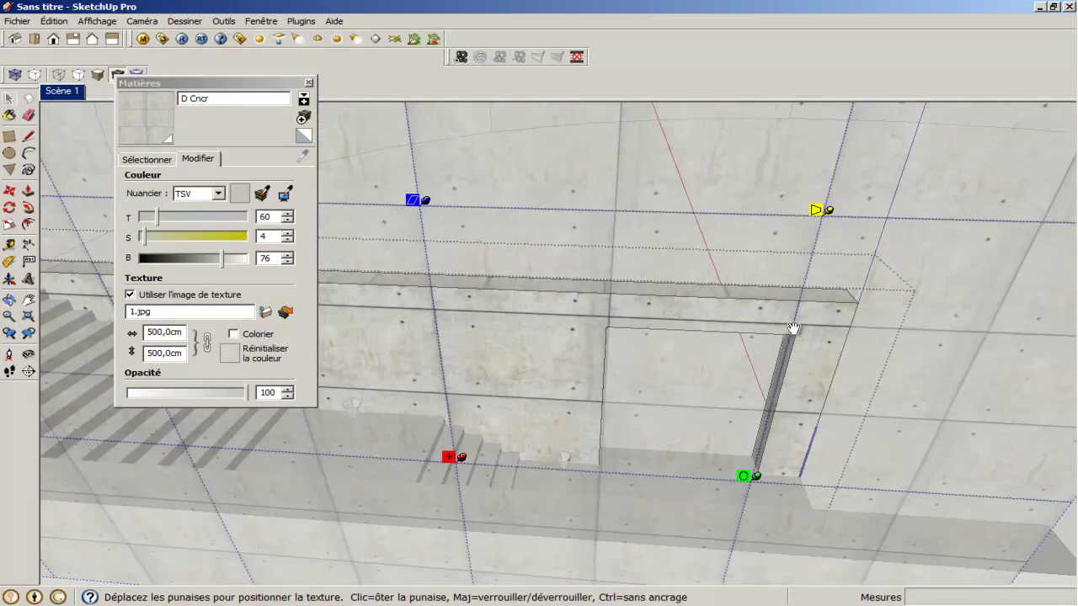
pyautogui.moveTo(851, 312); pyautogui.dragTo(861, 308, button='middle')
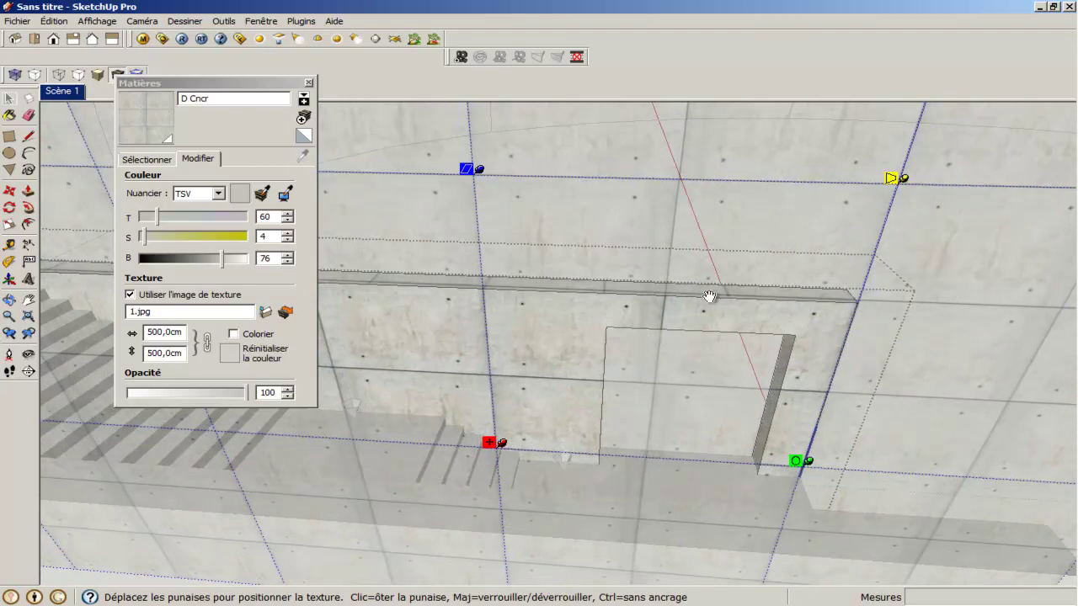
pyautogui.scroll(-2, 643, 315)
pyautogui.scroll(-2, 635, 325)
pyautogui.scroll(-2, 632, 322)
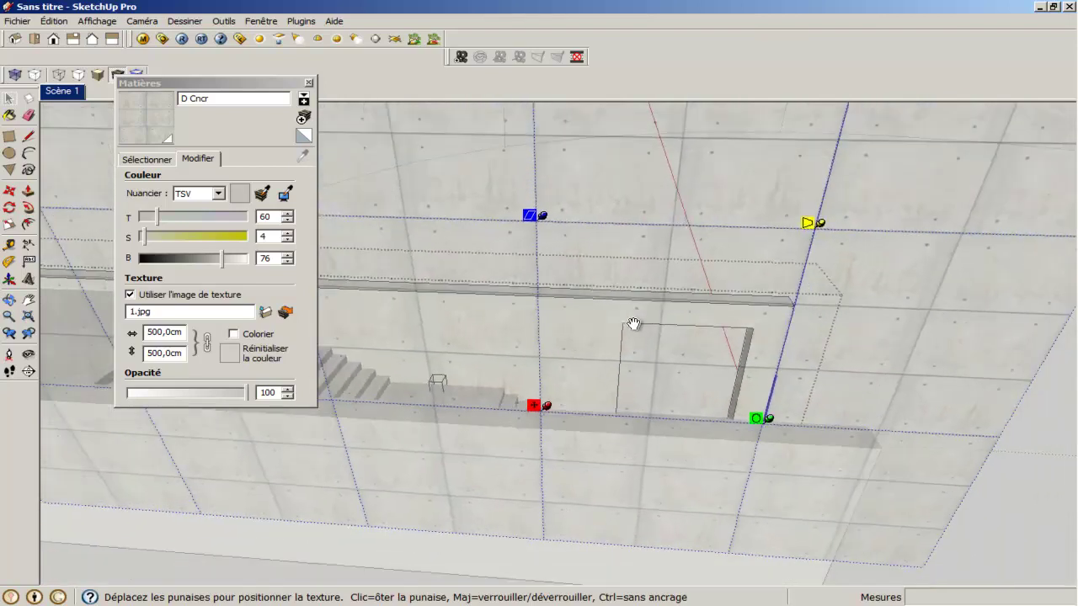
pyautogui.scroll(-1, 633, 322)
pyautogui.click(1038, 499)
pyautogui.moveTo(934, 506)
pyautogui.mouseDown(button='middle')
pyautogui.moveTo(678, 534)
pyautogui.moveTo(398, 489)
pyautogui.moveTo(185, 474)
pyautogui.moveTo(623, 451)
pyautogui.moveTo(650, 360)
pyautogui.mouseUp(button='middle')
pyautogui.scroll(1, 650, 357)
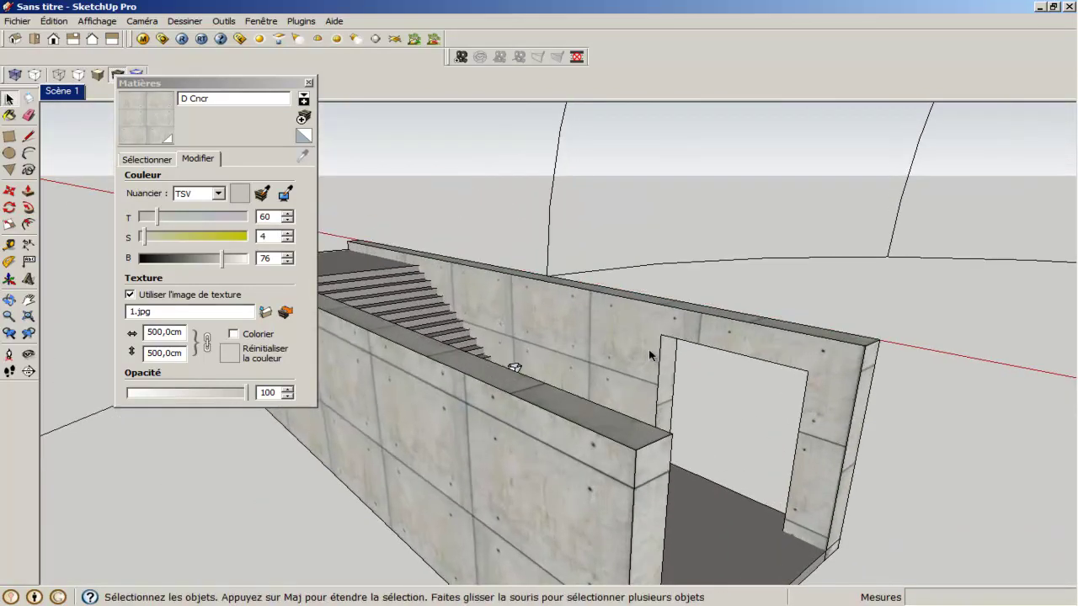
# Select the right wall and sample its D Cncr concrete from the In Model materials.
pyautogui.scroll(2, 656, 349)
pyautogui.click(612, 342)
pyautogui.scroll(1, 611, 339)
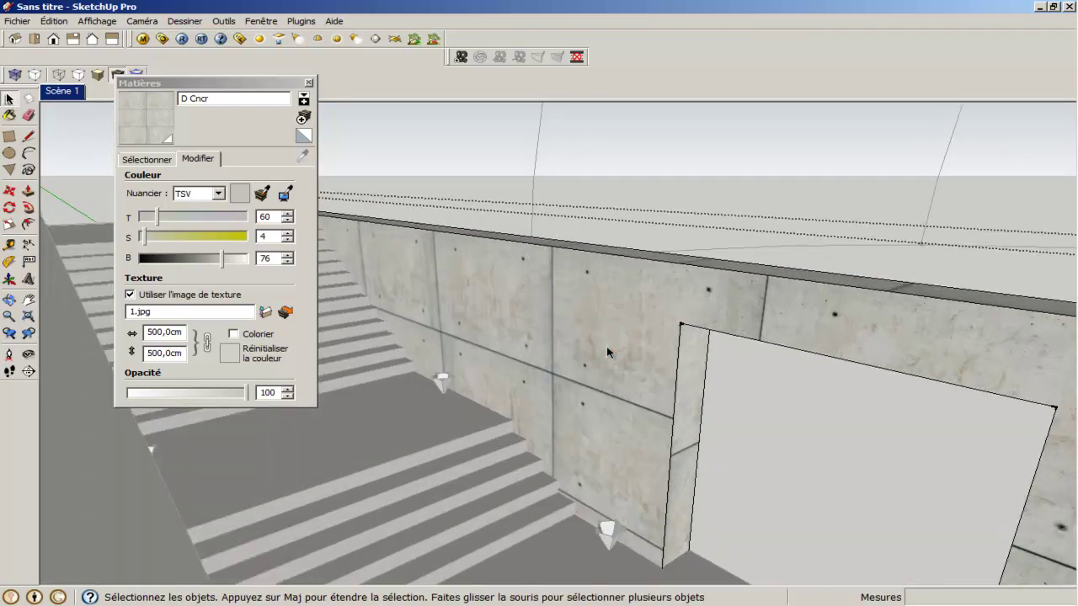
pyautogui.scroll(1, 608, 345)
pyautogui.scroll(1, 605, 352)
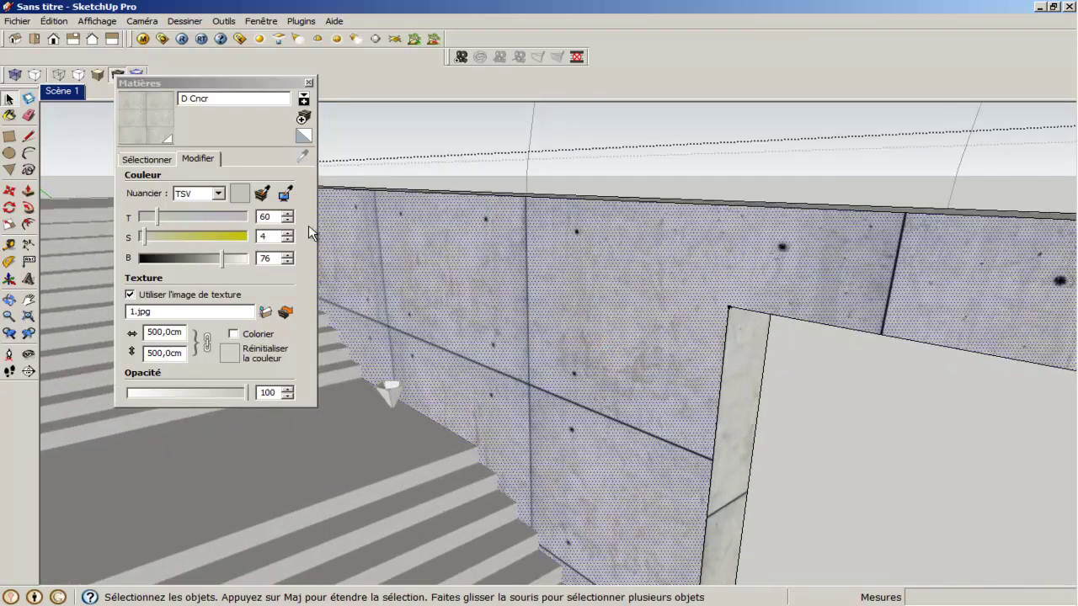
pyautogui.click(160, 162)
pyautogui.click(303, 156)
# Paint the left wall with the D Cncr concrete.
pyautogui.moveTo(579, 265)
pyautogui.mouseDown(button='middle')
pyautogui.moveTo(668, 404)
pyautogui.moveTo(418, 414)
pyautogui.mouseUp(button='middle')
pyautogui.scroll(-3, 584, 267)
pyautogui.scroll(-2, 583, 268)
pyautogui.scroll(1, 419, 414)
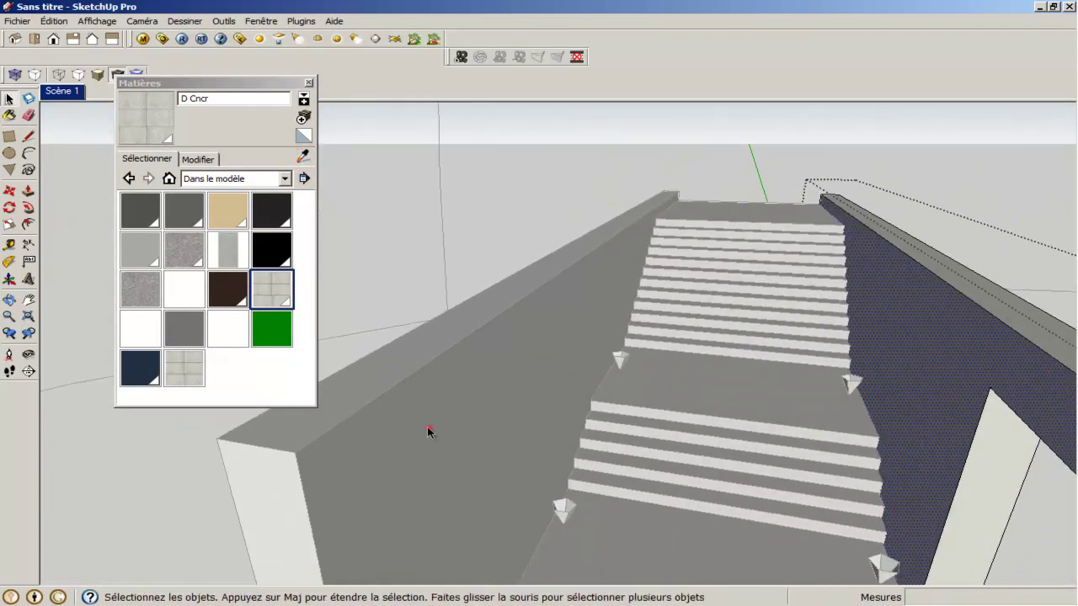
pyautogui.click(427, 431)
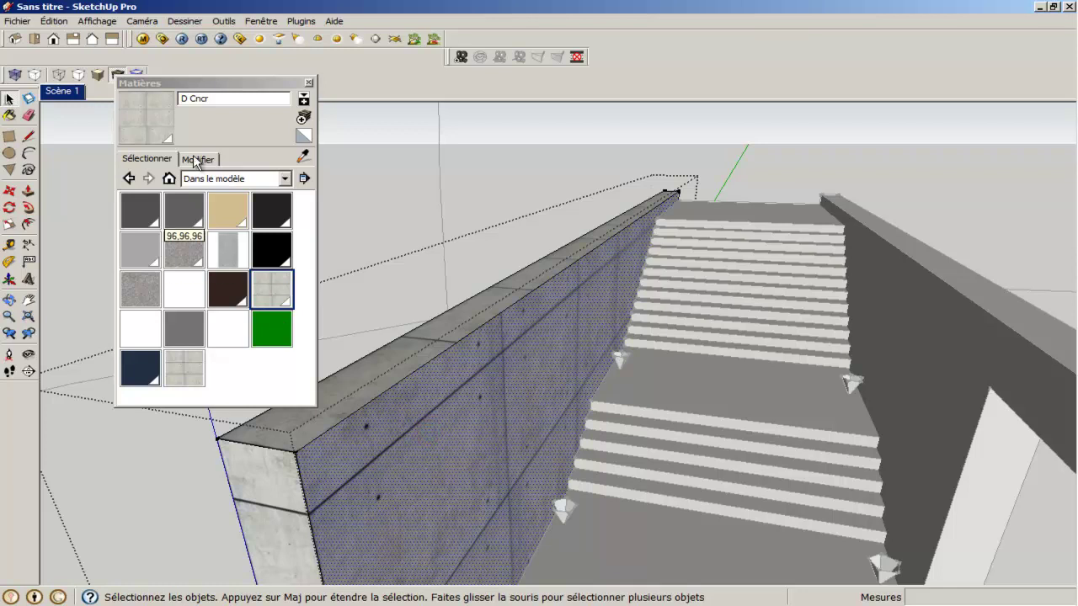
pyautogui.click(152, 120)
pyautogui.moveTo(570, 433)
pyautogui.mouseDown(button='middle')
pyautogui.moveTo(512, 433)
pyautogui.moveTo(556, 479)
pyautogui.moveTo(708, 483)
pyautogui.moveTo(606, 484)
pyautogui.mouseUp(button='middle')
pyautogui.click(716, 153)
# Paint the doorway jamb and the end pillar with the D Cncr concrete.
pyautogui.moveTo(730, 410)
pyautogui.mouseDown(button='middle')
pyautogui.moveTo(722, 337)
pyautogui.moveTo(1005, 459)
pyautogui.mouseUp(button='middle')
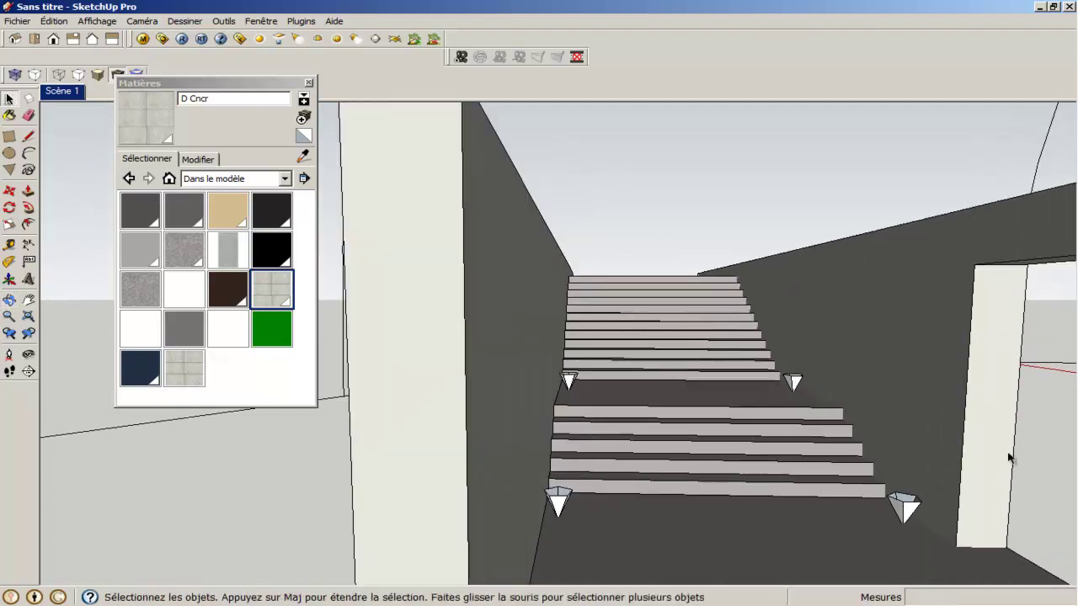
pyautogui.scroll(2, 1004, 459)
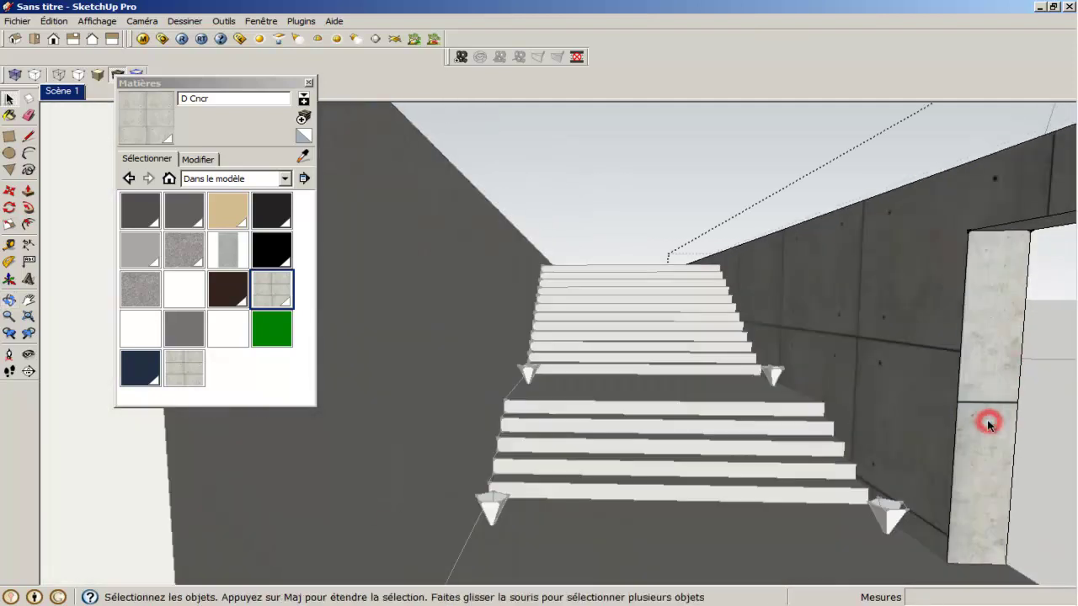
pyautogui.scroll(1, 987, 421)
pyautogui.click(991, 411)
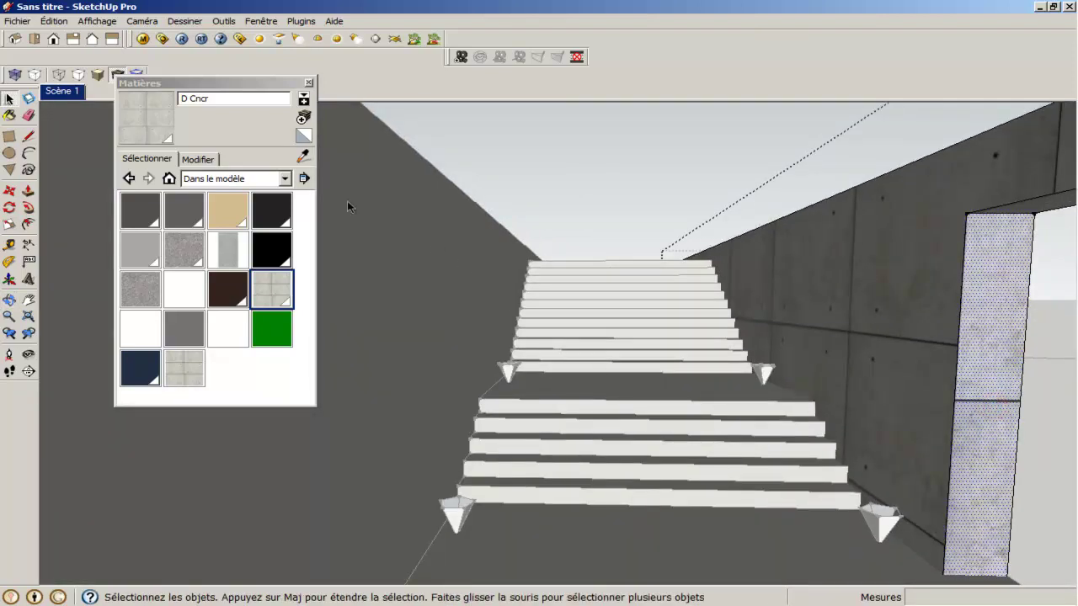
pyautogui.click(149, 110)
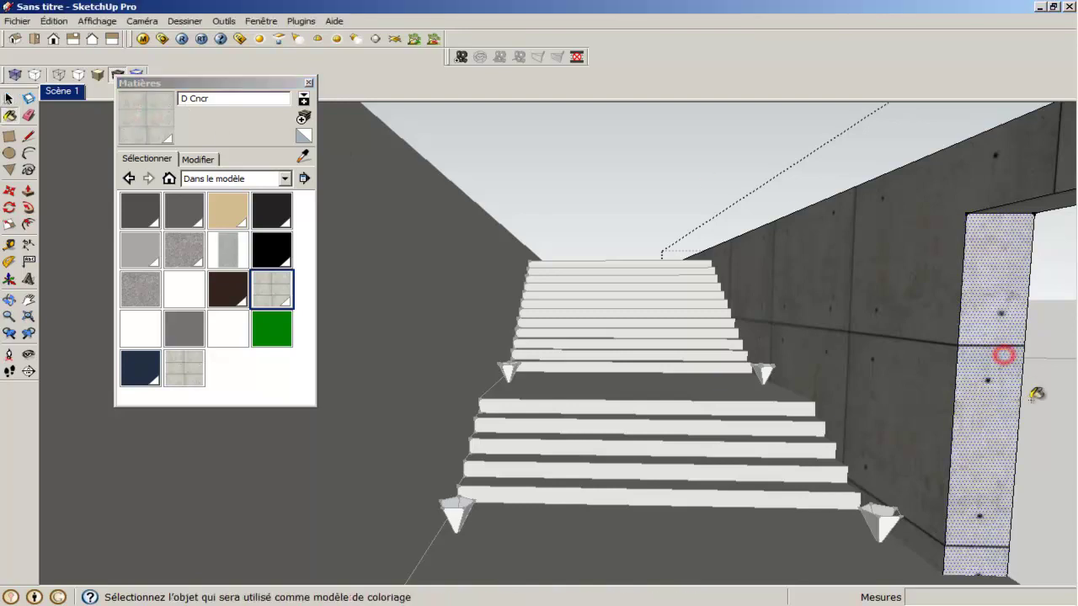
pyautogui.press('space')
pyautogui.moveTo(722, 200)
pyautogui.mouseDown(button='middle')
pyautogui.moveTo(775, 306)
pyautogui.moveTo(758, 305)
pyautogui.mouseUp(button='middle')
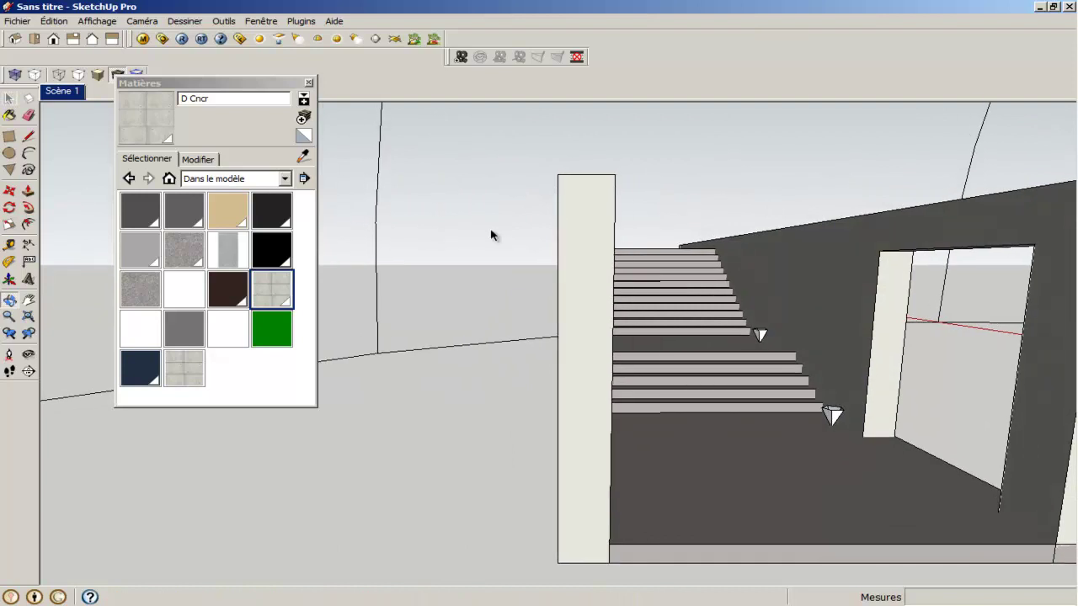
pyautogui.click(55, 93)
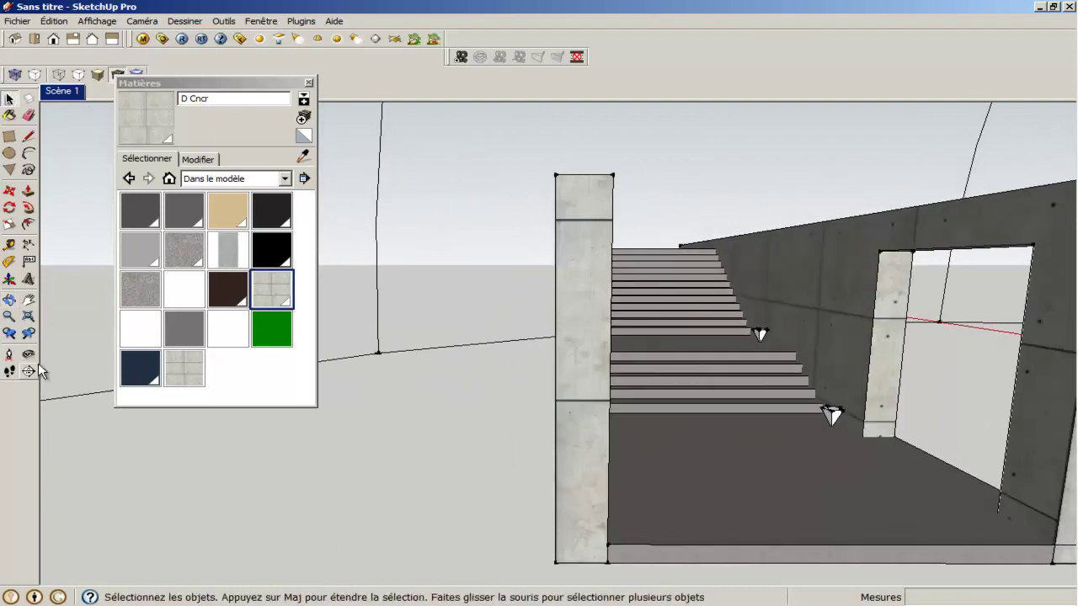
pyautogui.click(9, 356)
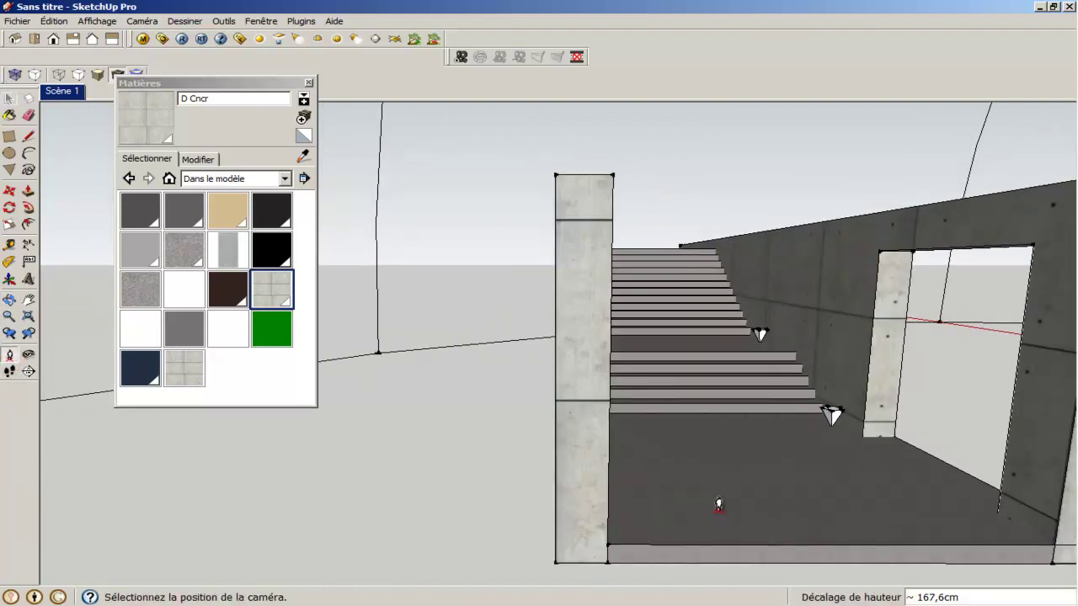
# Place an eye-level camera facing up the stairs, close the Matières panel, and open Scène 1.
pyautogui.click(694, 527)
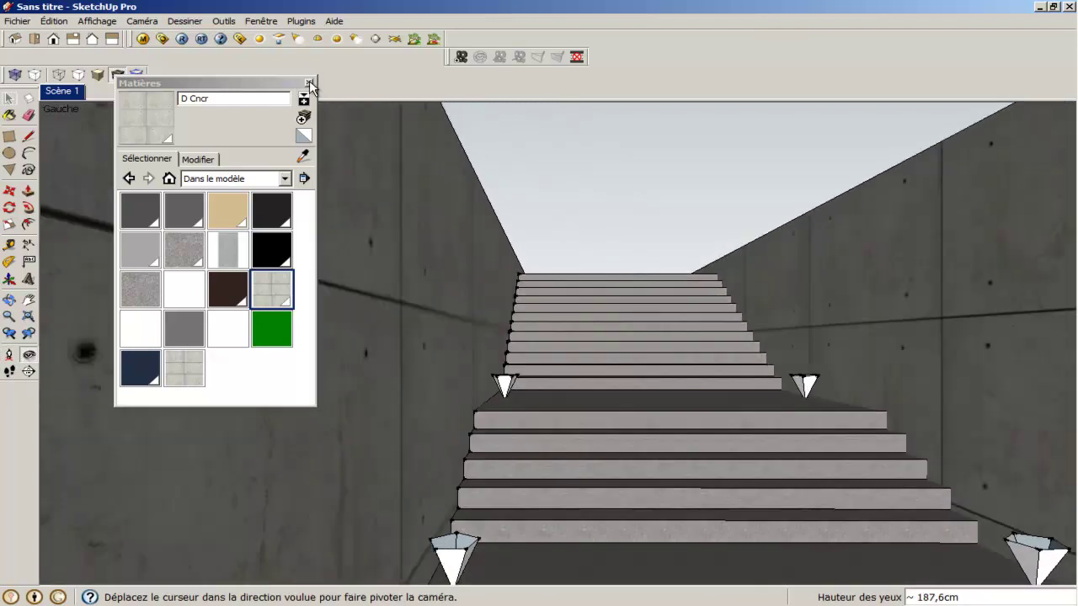
pyautogui.click(98, 21)
pyautogui.moveTo(109, 218)
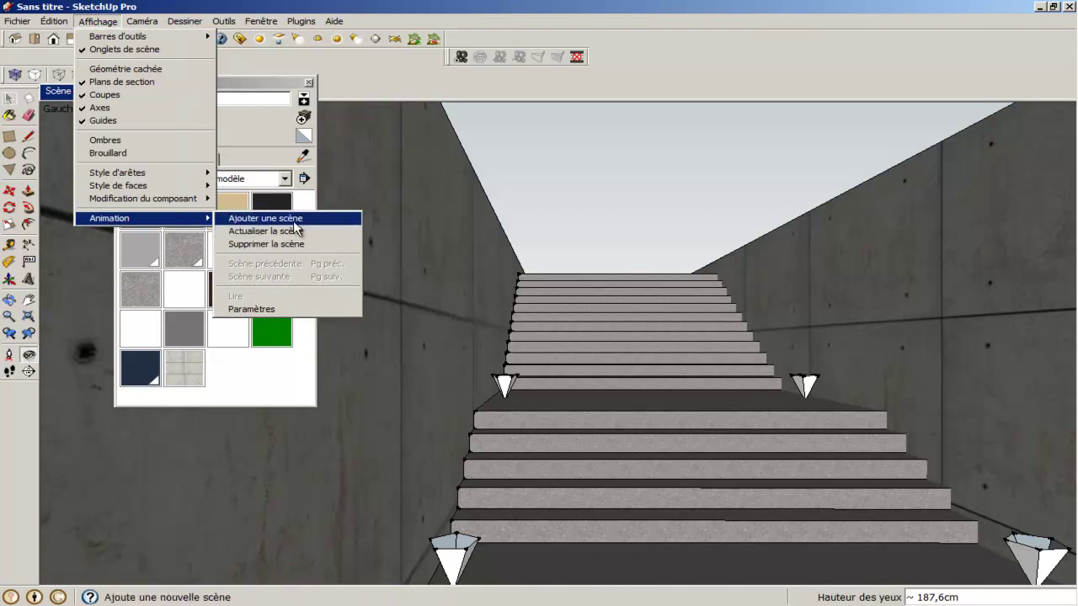
pyautogui.click(143, 21)
pyautogui.click(143, 21)
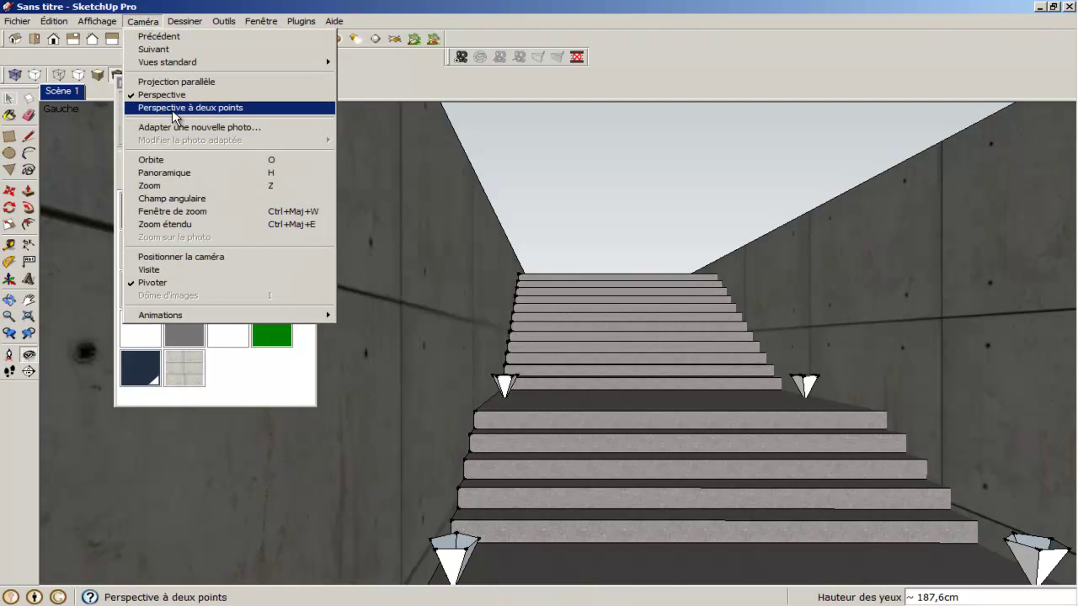
pyautogui.click(576, 158)
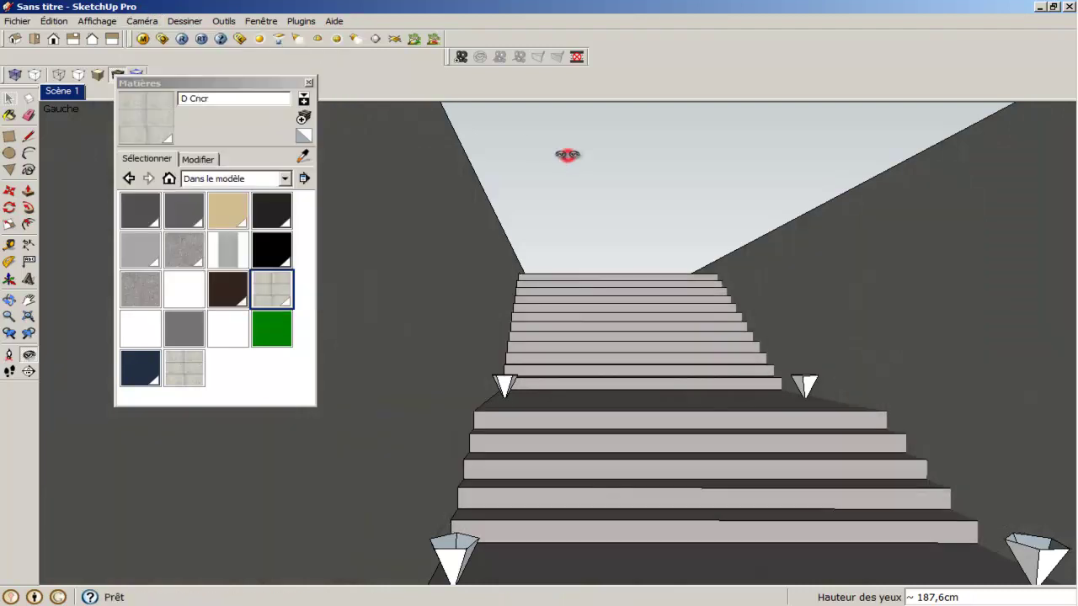
pyautogui.click(308, 82)
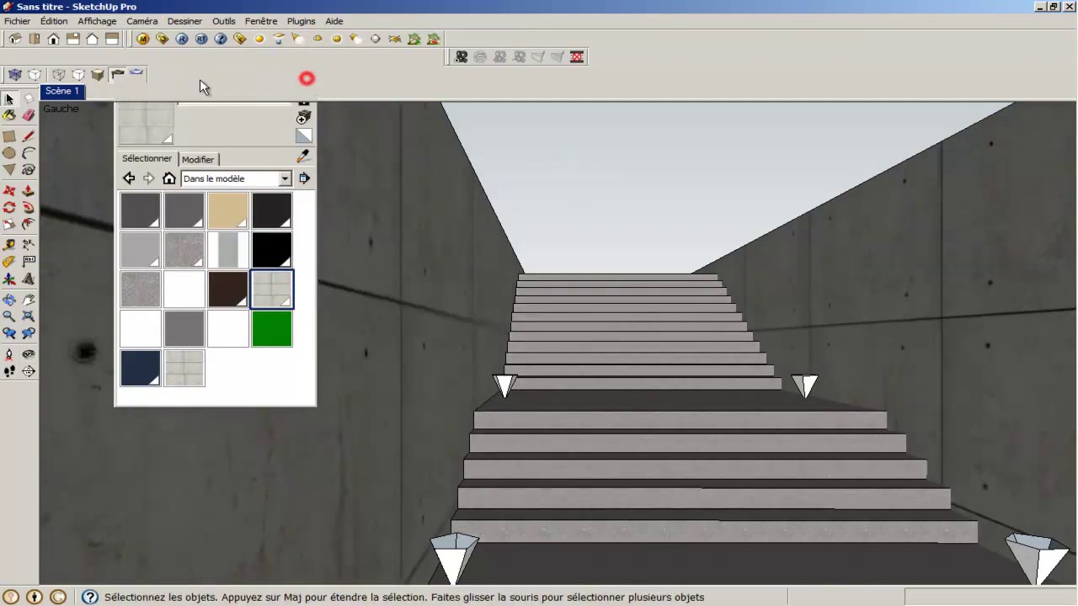
pyautogui.click(59, 95)
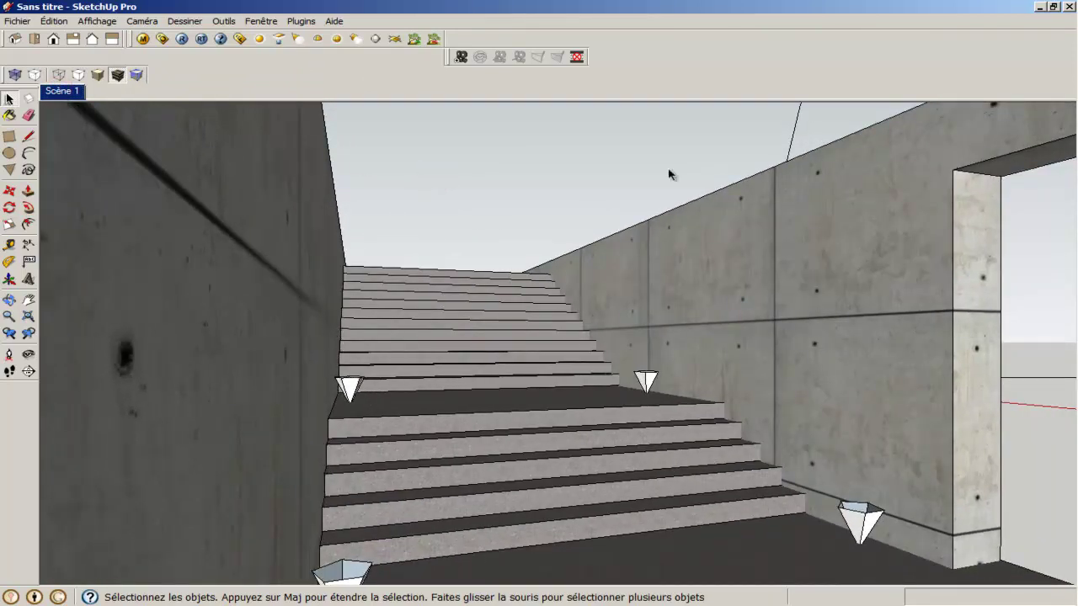
# Zoom out, select the dome light around the model, and open its V-Ray light settings.
pyautogui.moveTo(795, 130); pyautogui.dragTo(637, 294, button='middle')
pyautogui.scroll(-5, 586, 277)
pyautogui.scroll(-3, 533, 302)
pyautogui.scroll(-2, 534, 302)
pyautogui.scroll(-2, 533, 301)
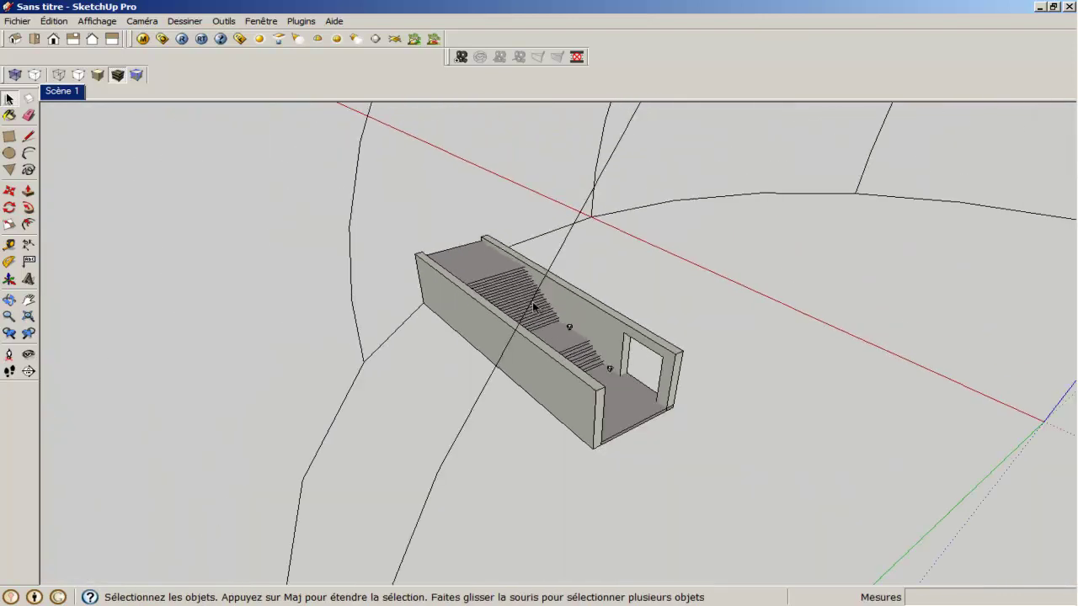
pyautogui.scroll(-1, 556, 253)
pyautogui.tripleClick(609, 156)
pyautogui.rightClick(609, 157)
pyautogui.moveTo(666, 357)
pyautogui.click(767, 357)
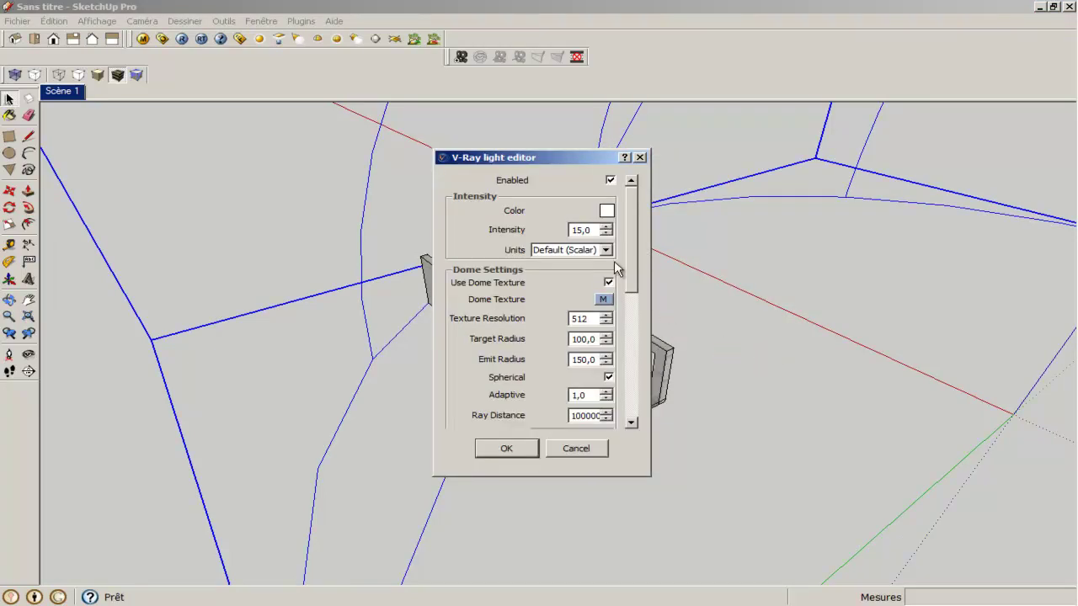
# Set the dome texture to 09.hdr with UVWGenEnvironment mapping and confirm both dialogs.
pyautogui.click(602, 301)
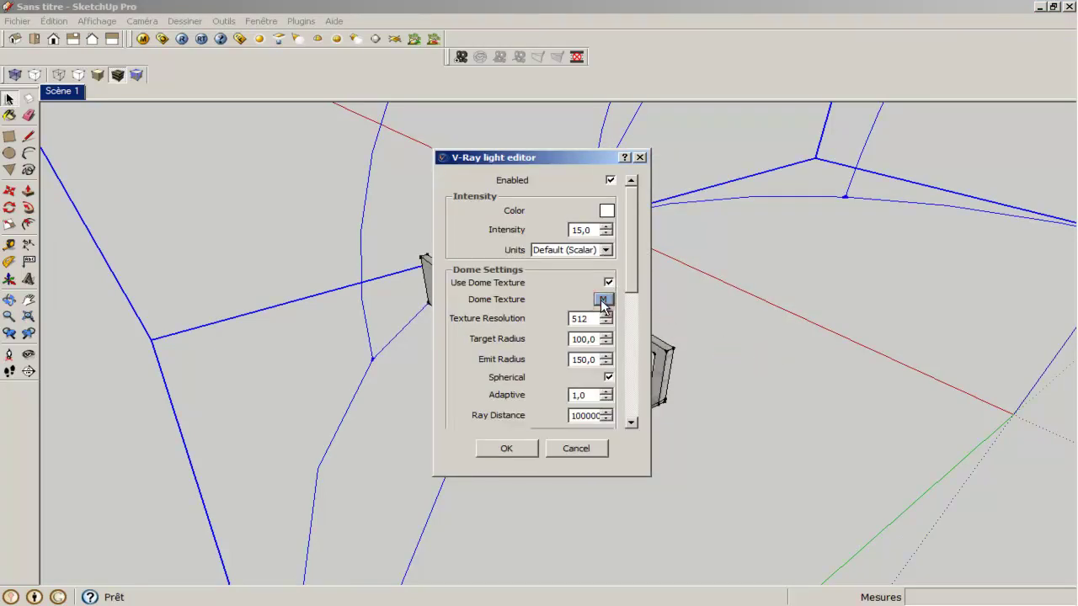
pyautogui.click(291, 280)
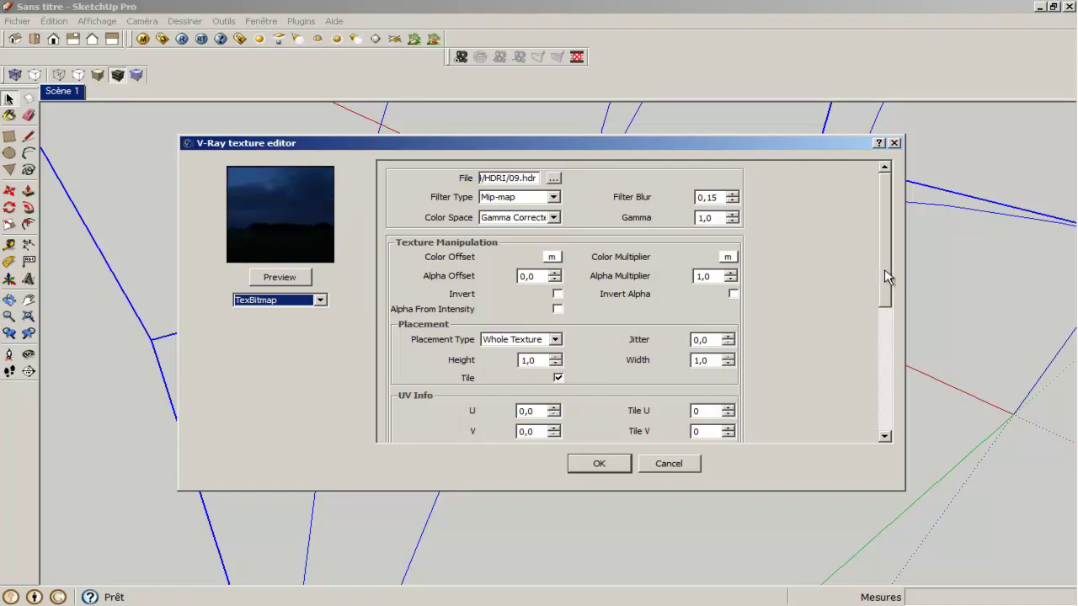
pyautogui.moveTo(887, 268); pyautogui.dragTo(887, 390)
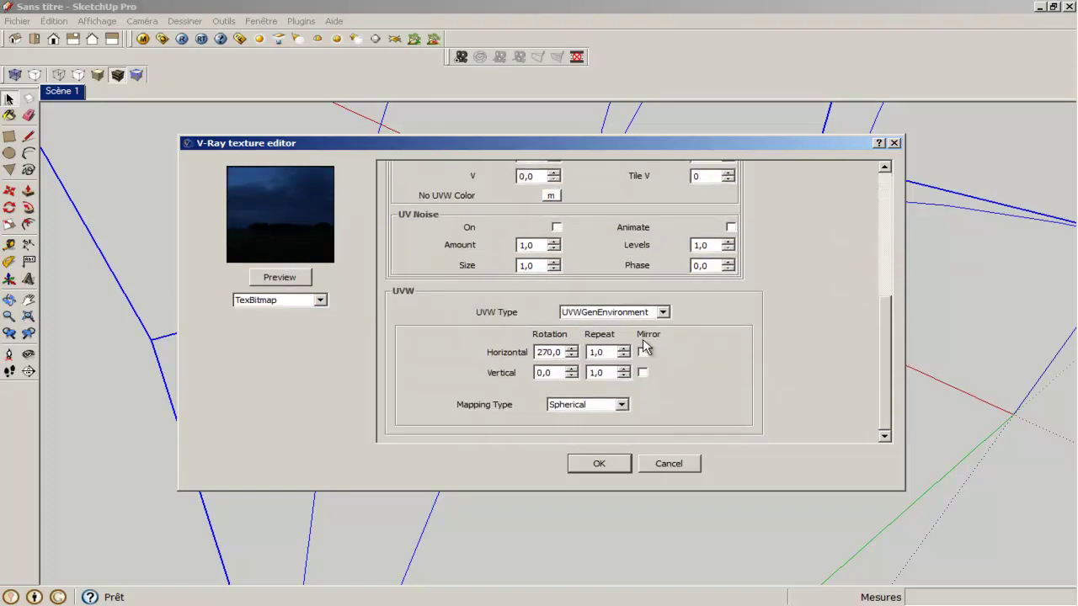
pyautogui.click(640, 313)
pyautogui.click(621, 333)
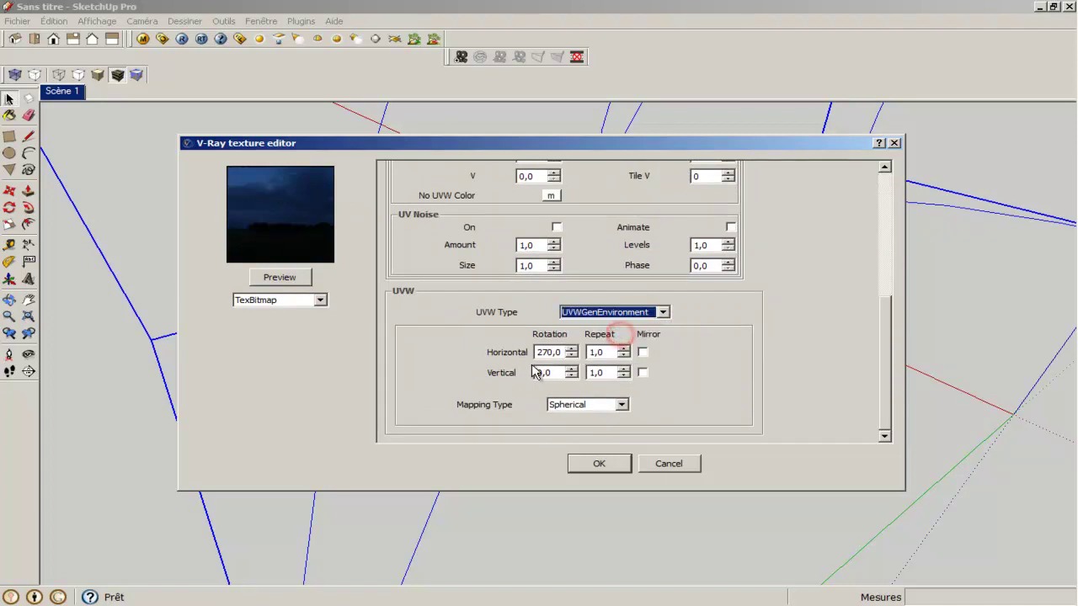
pyautogui.click(583, 463)
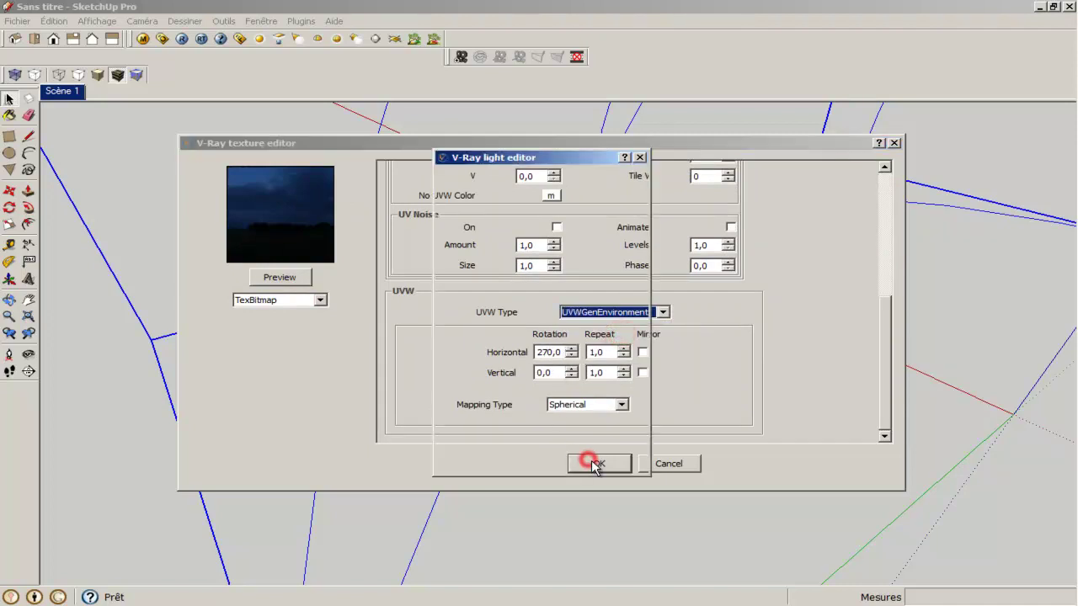
pyautogui.click(514, 448)
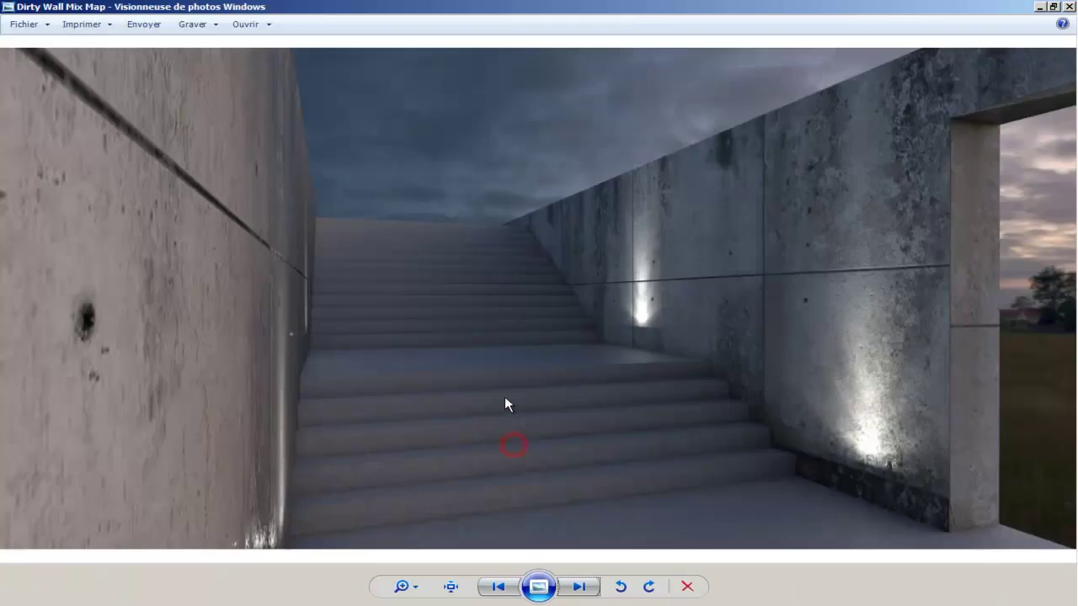
# Switch the Scène 1 stair view to two-point perspective.
pyautogui.click(1044, 103)
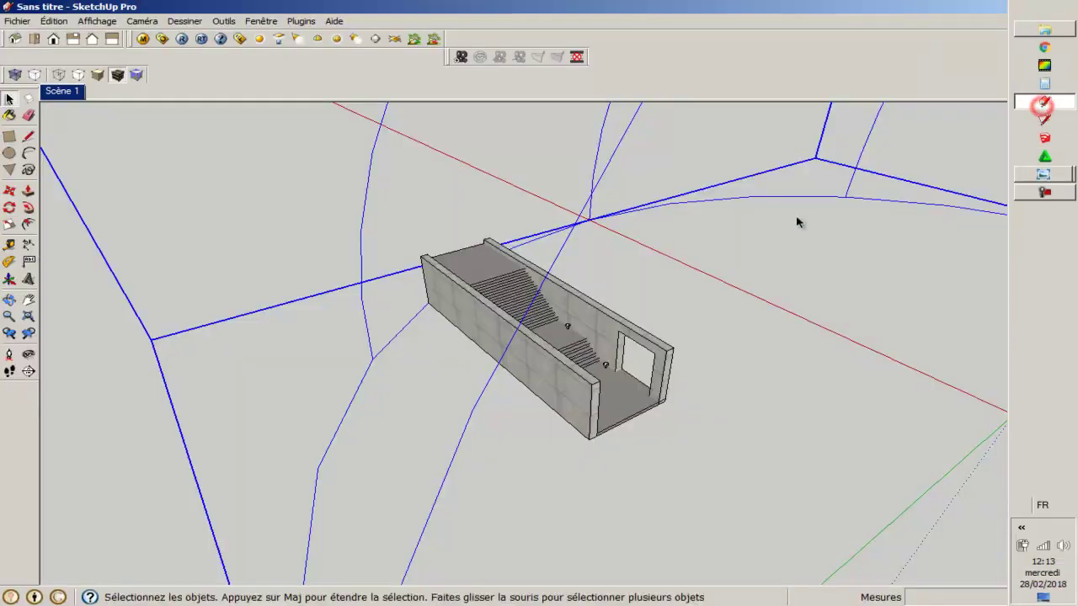
pyautogui.click(685, 169)
pyautogui.click(60, 93)
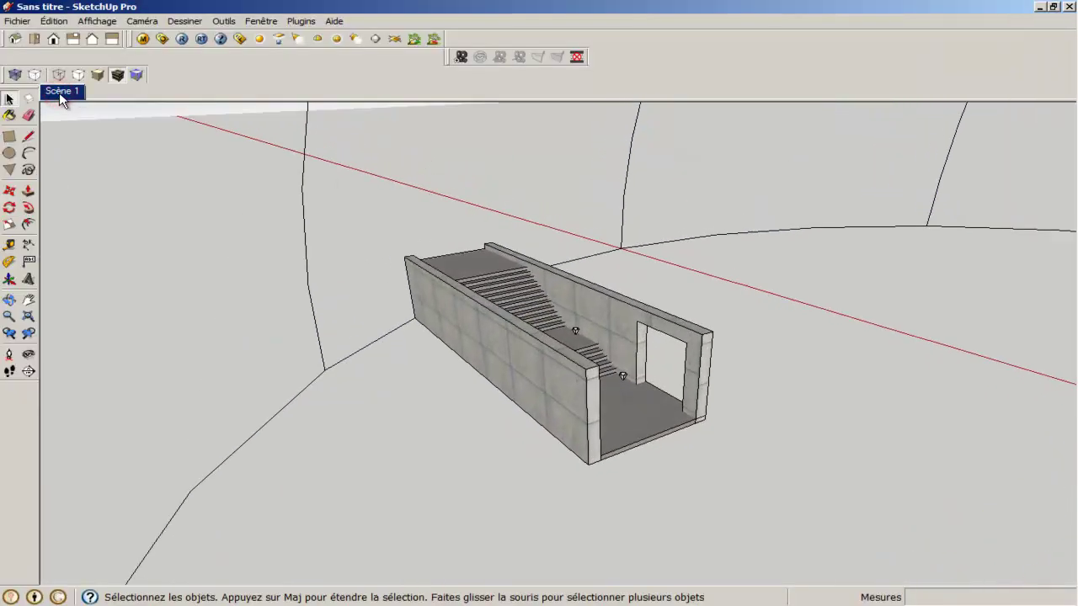
pyautogui.click(59, 91)
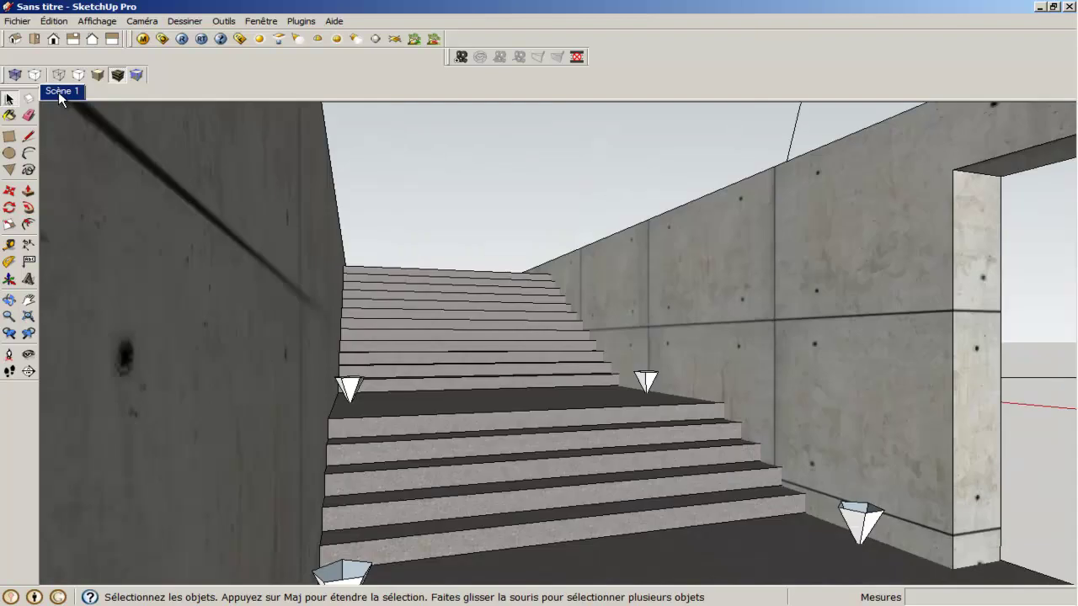
pyautogui.click(143, 22)
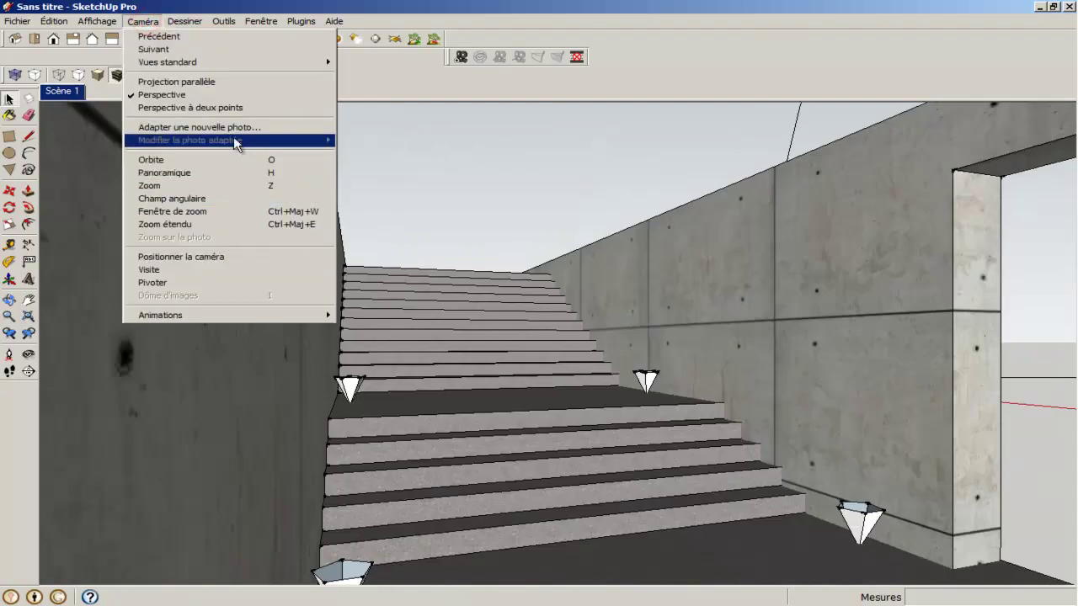
pyautogui.click(210, 107)
pyautogui.click(503, 171)
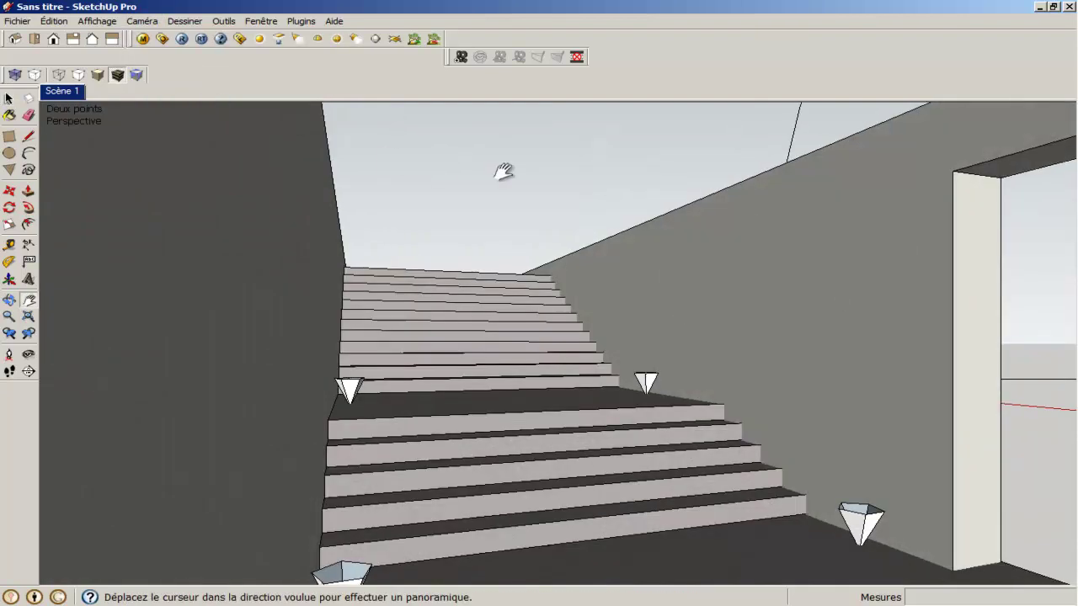
# Update Scène 1 to save the two-point perspective view.
pyautogui.rightClick(70, 88)
pyautogui.click(133, 147)
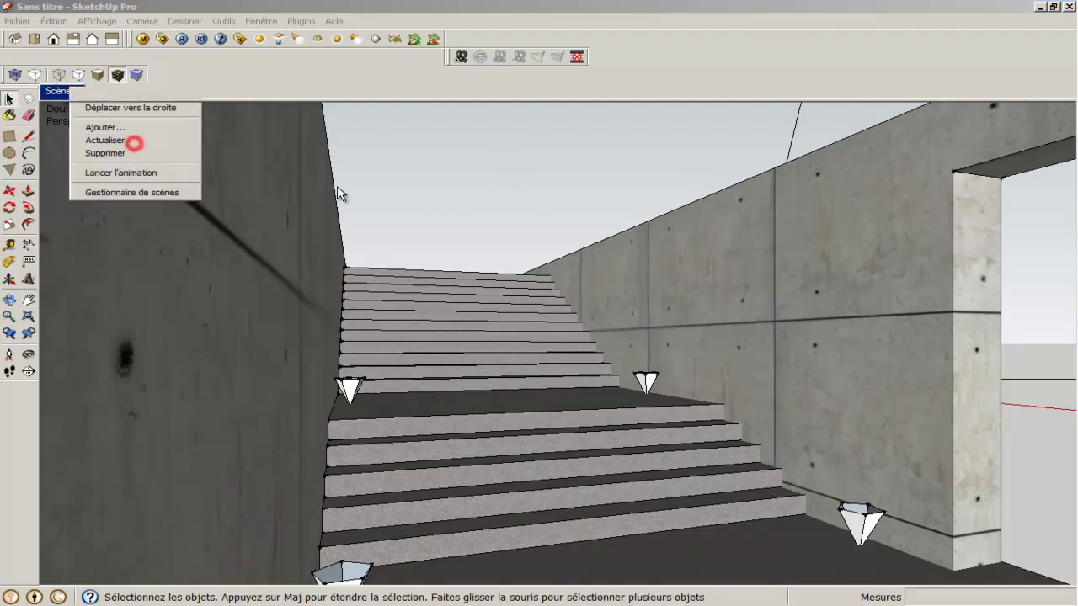
pyautogui.click(547, 373)
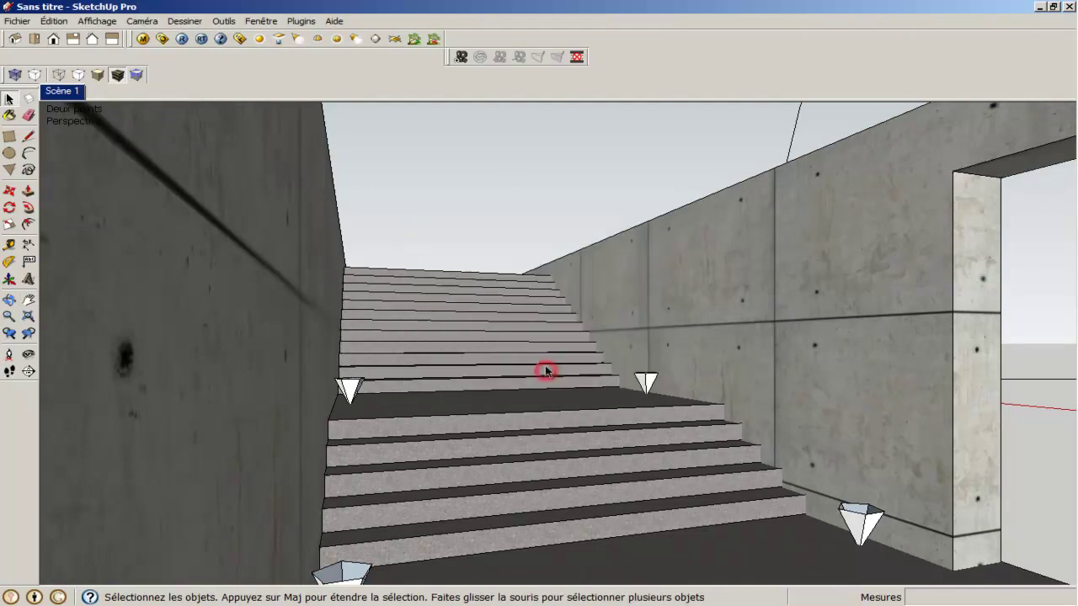
pyautogui.click(417, 128)
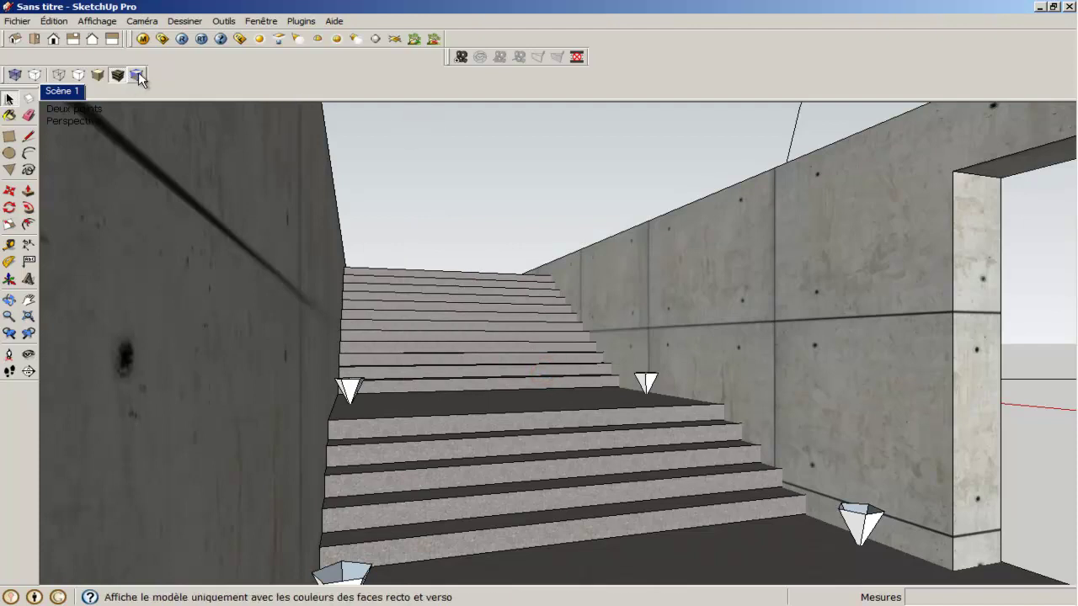
# Start a V-Ray render of the Scène 1 stair view and close the progress window when done.
pyautogui.click(238, 38)
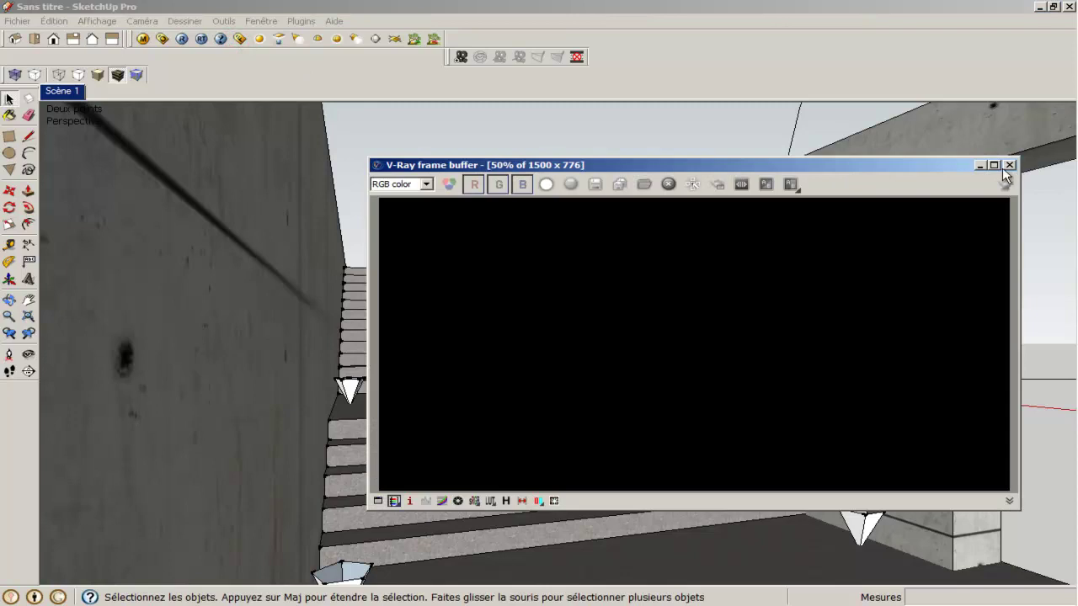
pyautogui.click(1009, 165)
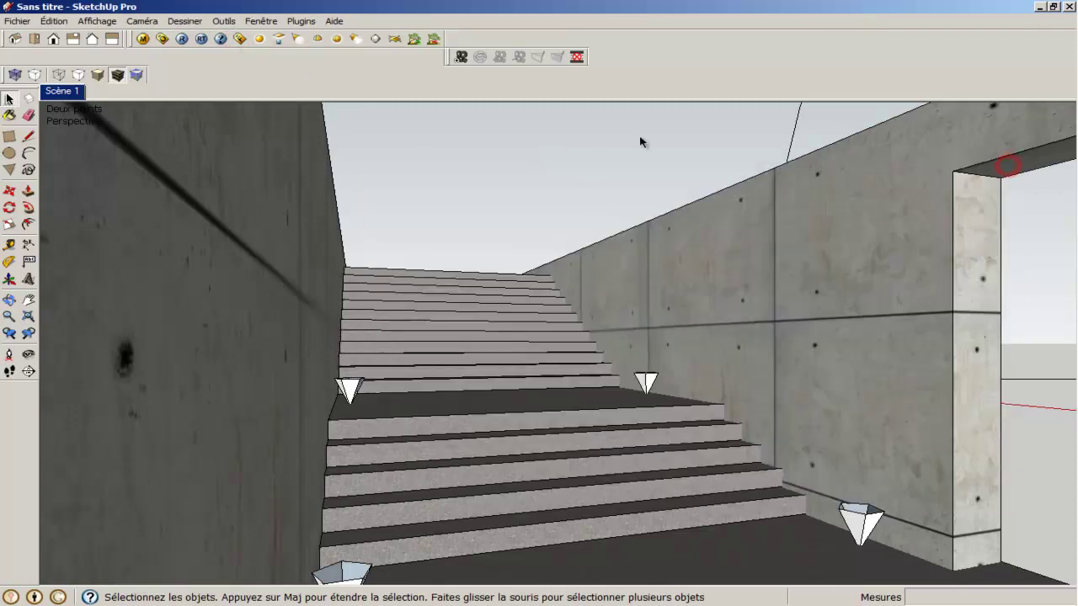
pyautogui.click(179, 38)
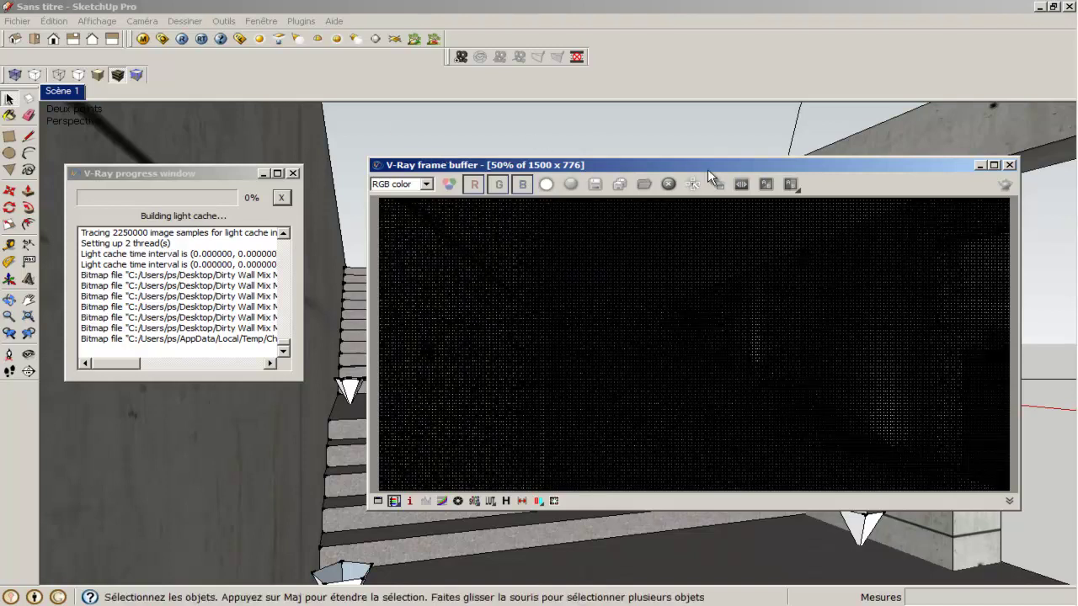
pyautogui.moveTo(720, 165); pyautogui.dragTo(648, 125)
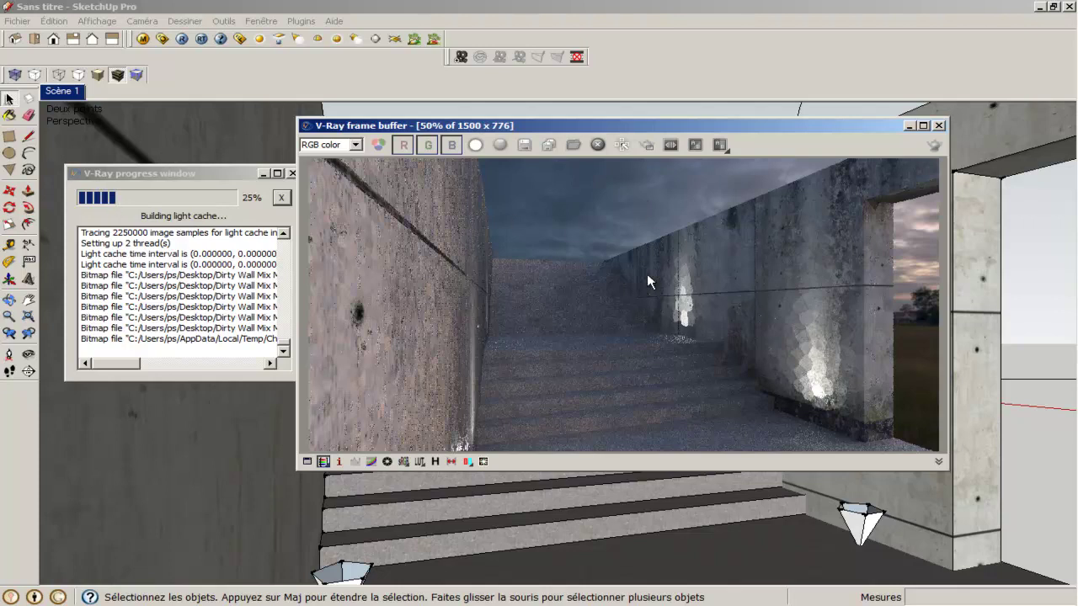
pyautogui.click(291, 173)
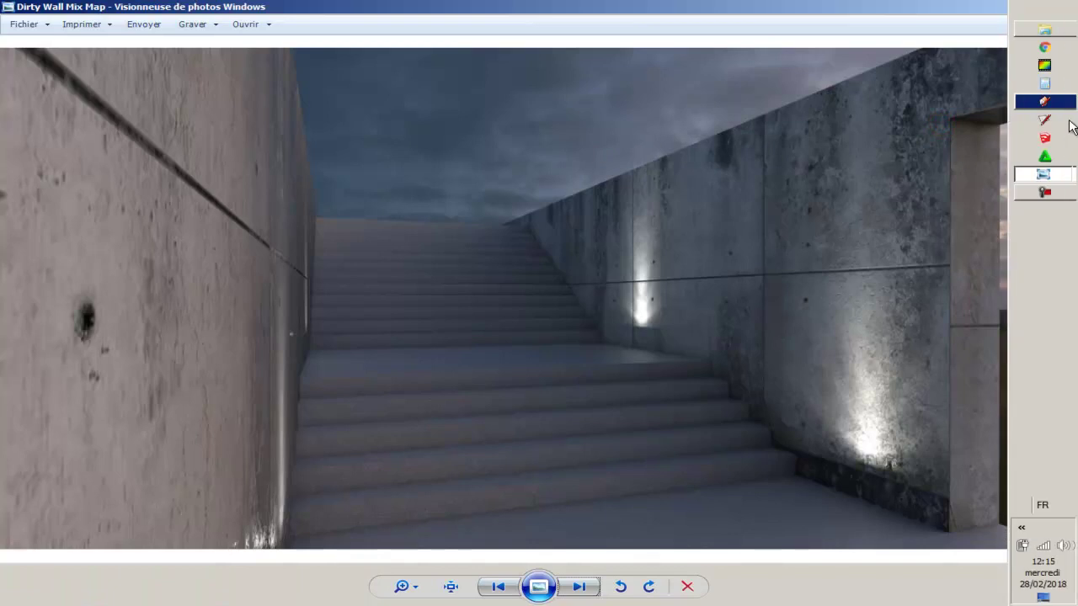
# Reload the 1500x776 stair render from render history into the frame buffer and zoom in.
pyautogui.click(1044, 101)
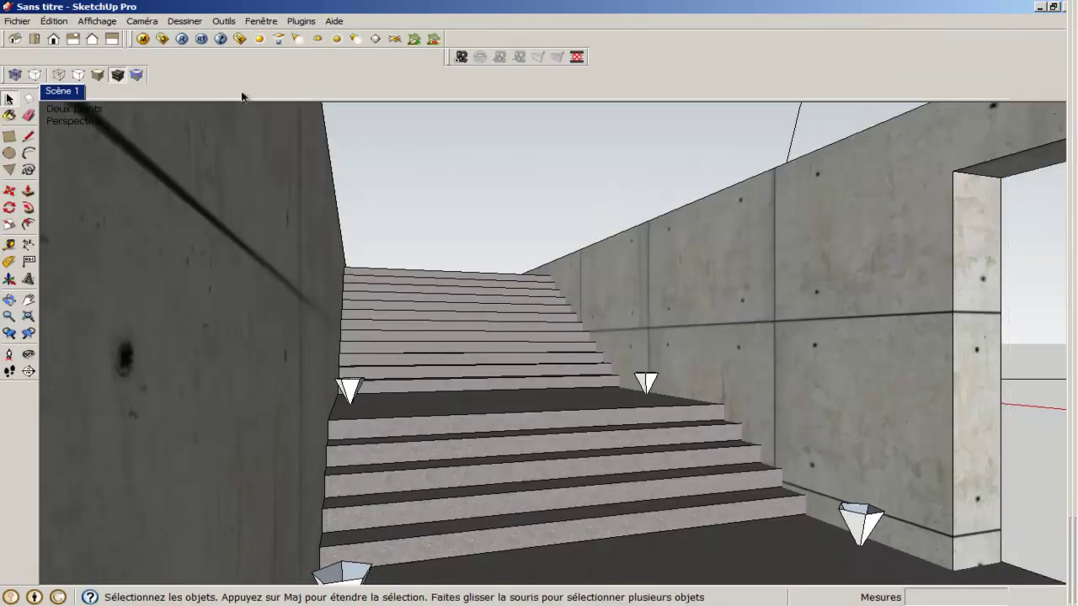
pyautogui.click(241, 39)
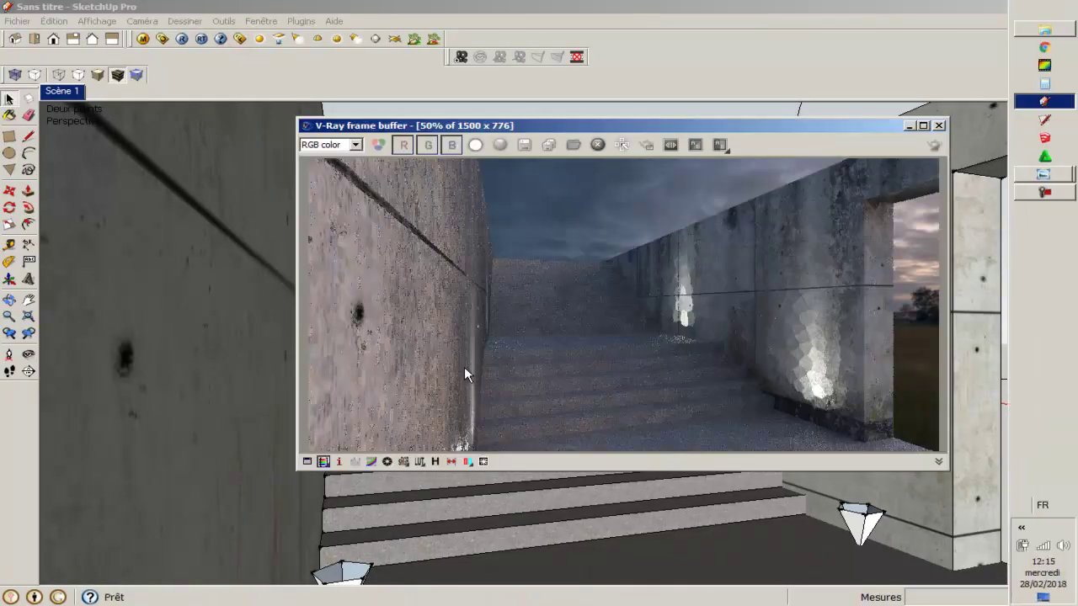
pyautogui.click(598, 144)
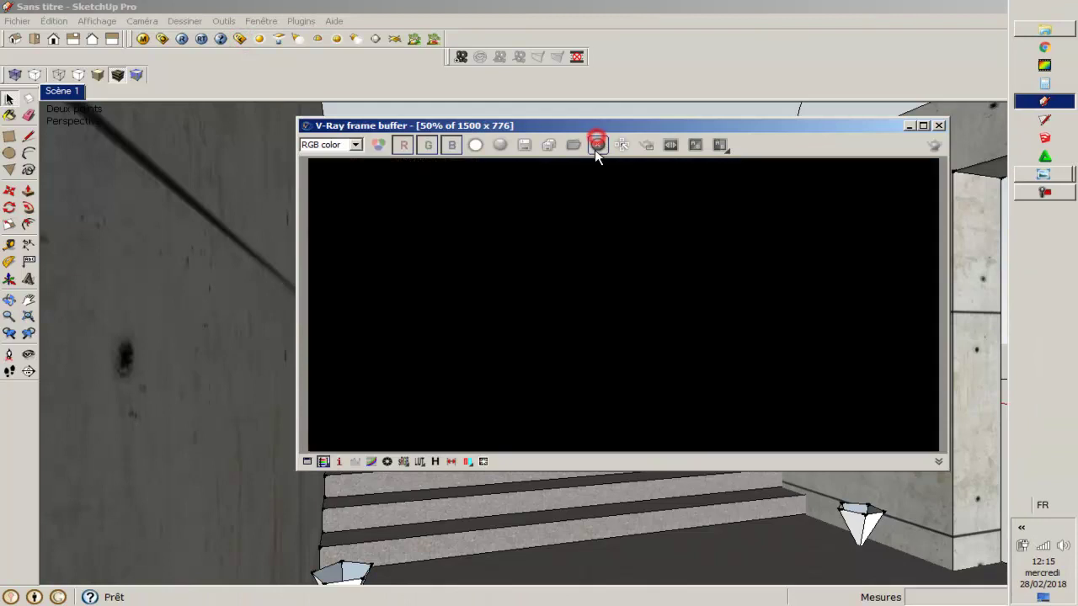
pyautogui.click(434, 461)
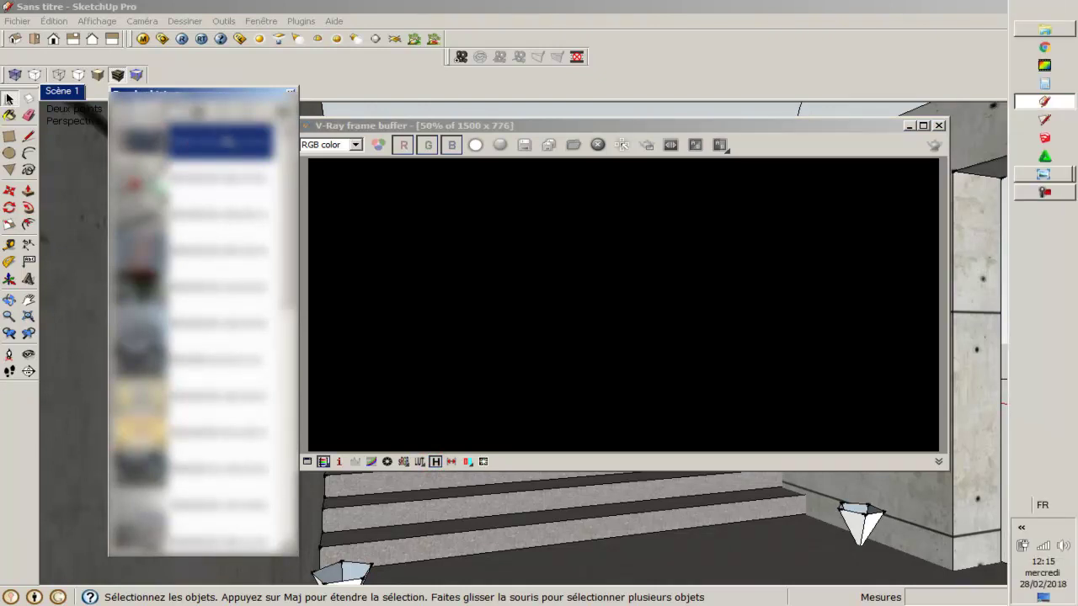
pyautogui.doubleClick(223, 141)
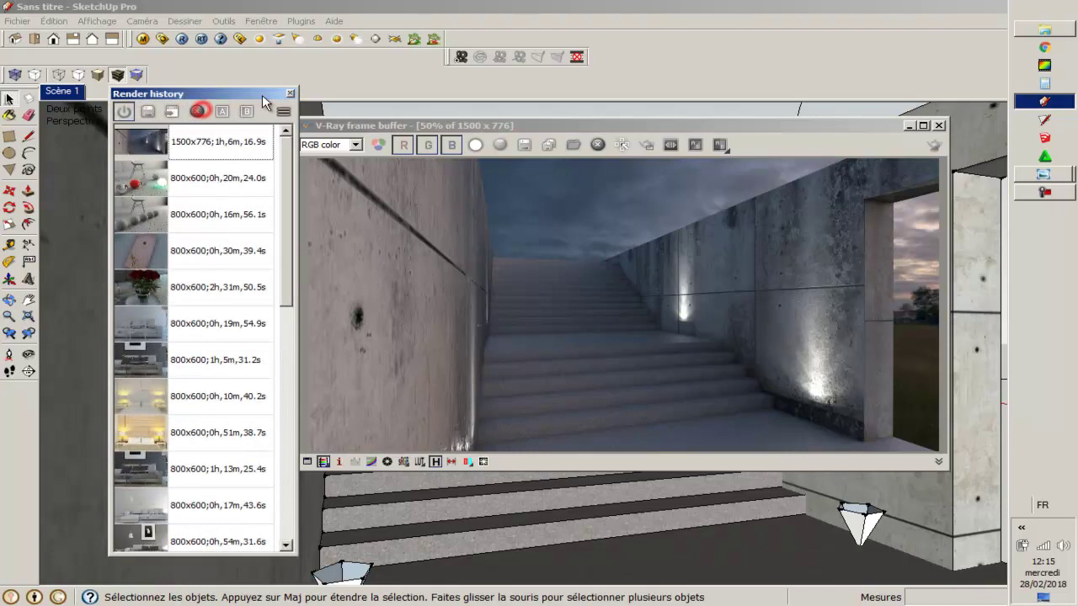
pyautogui.click(290, 92)
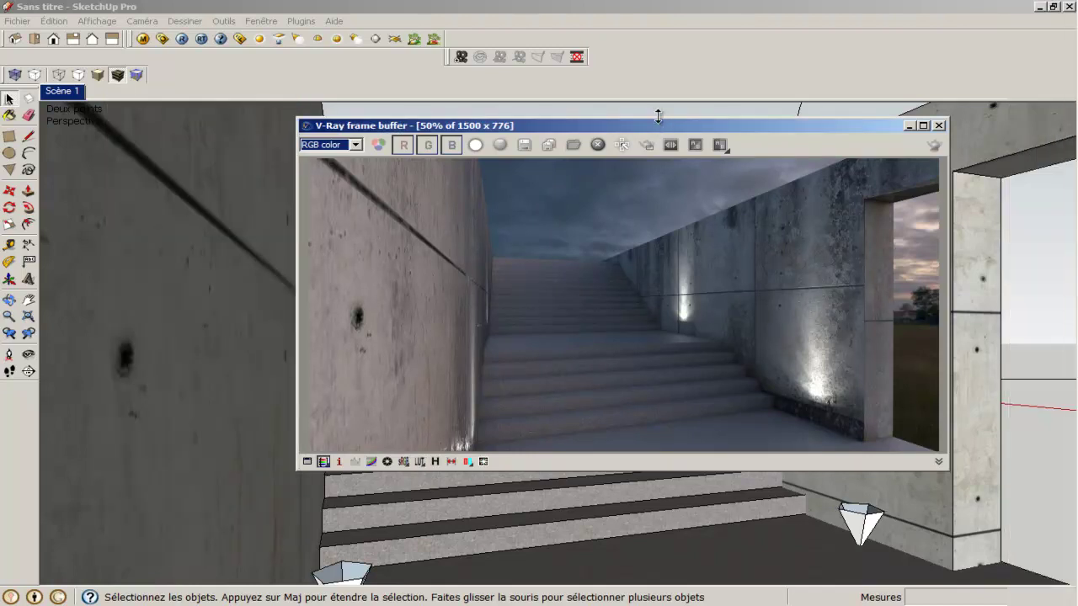
pyautogui.moveTo(649, 125); pyautogui.dragTo(540, 134)
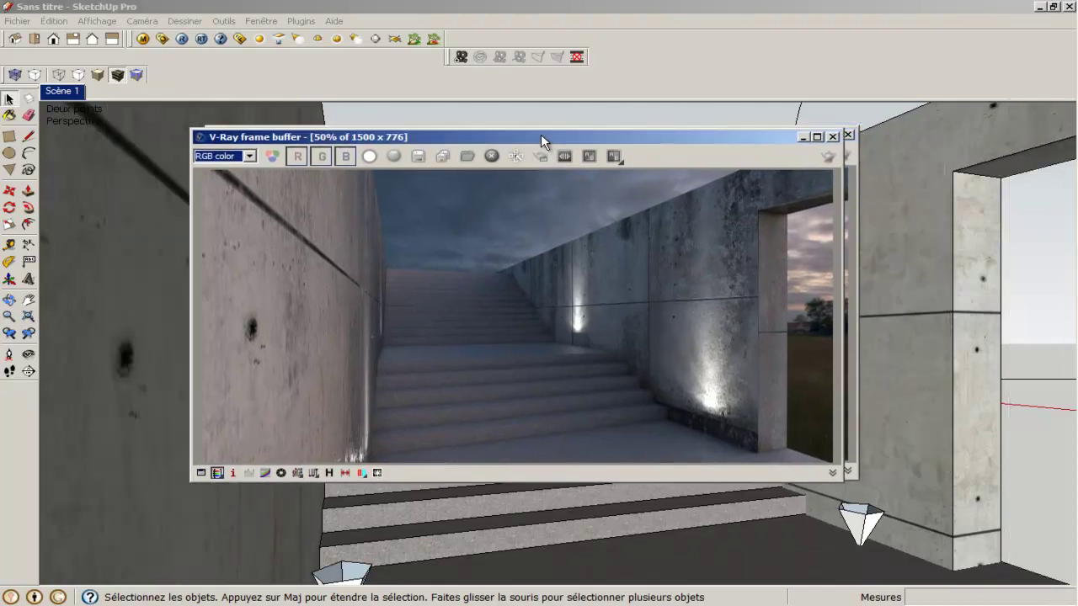
pyautogui.scroll(3, 708, 366)
pyautogui.scroll(-1, 662, 288)
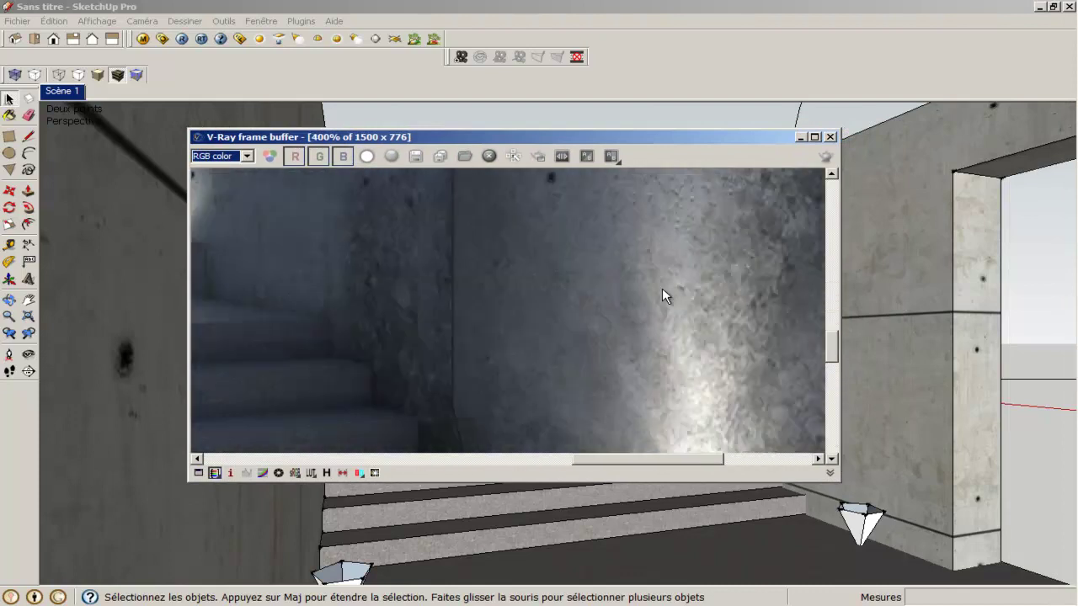
pyautogui.scroll(-1, 662, 288)
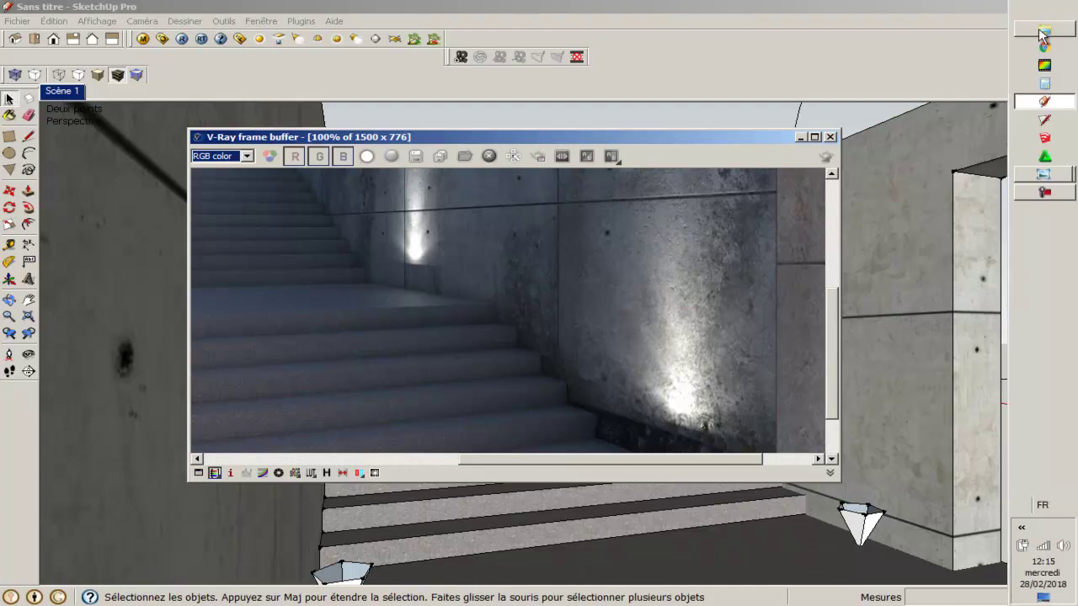
# View dirt texture image 6 from the Dirty Wall Mix Map Vray folder, then return to SketchUp.
pyautogui.click(1044, 29)
pyautogui.doubleClick(730, 128)
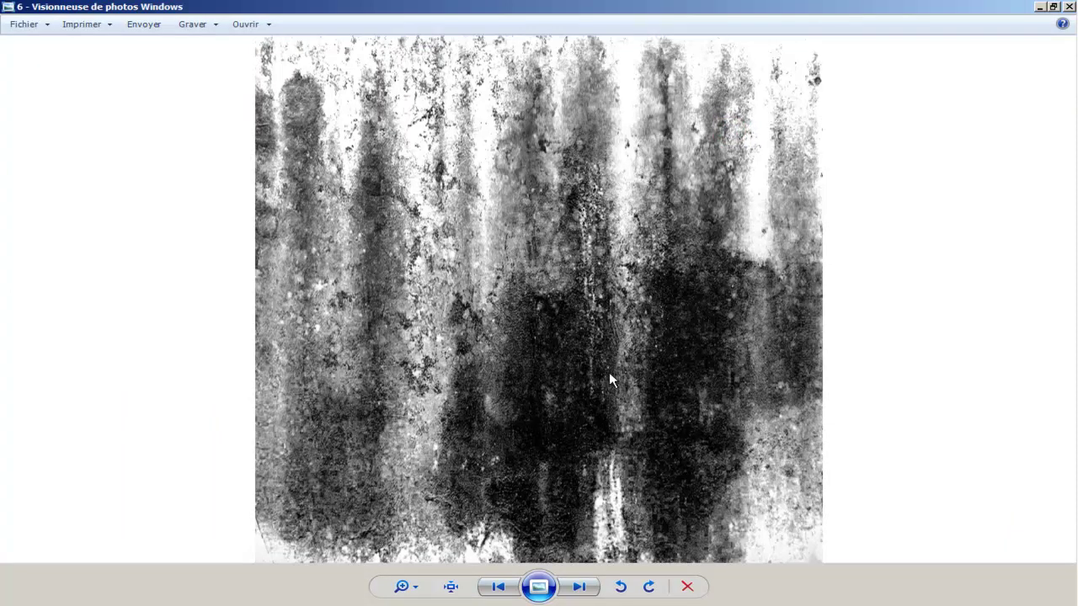
pyautogui.click(1053, 6)
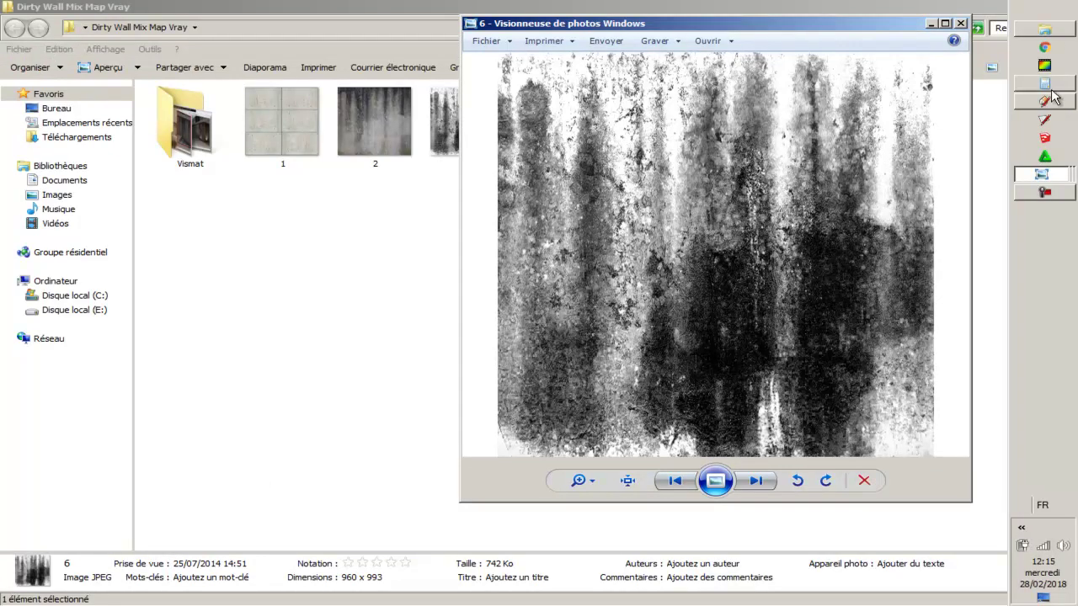
pyautogui.click(1044, 102)
pyautogui.scroll(1, 645, 372)
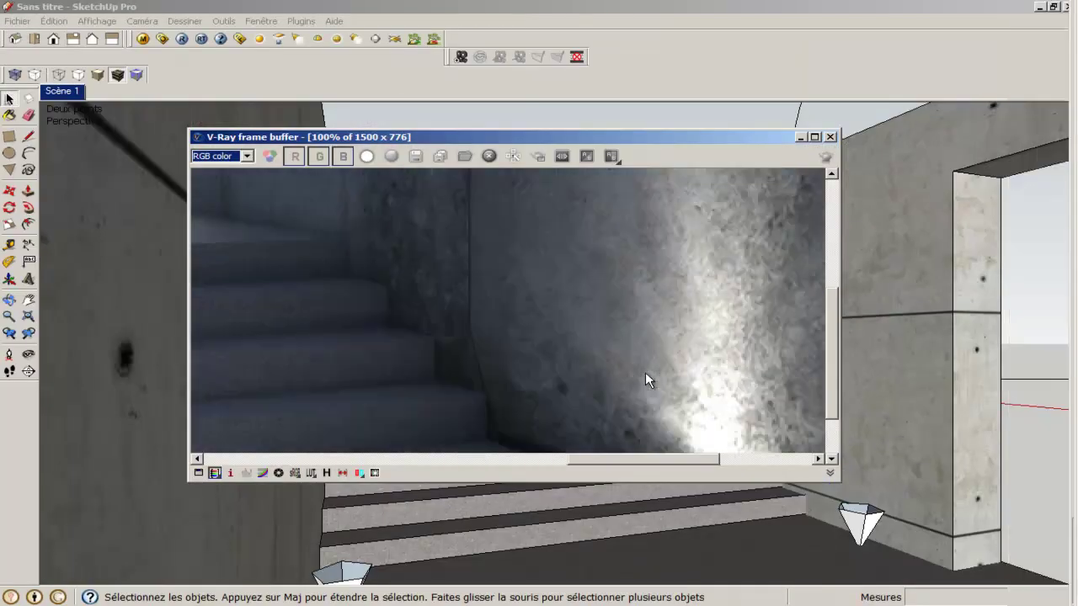
pyautogui.scroll(1, 645, 372)
pyautogui.scroll(-1, 640, 313)
pyautogui.scroll(-2, 640, 307)
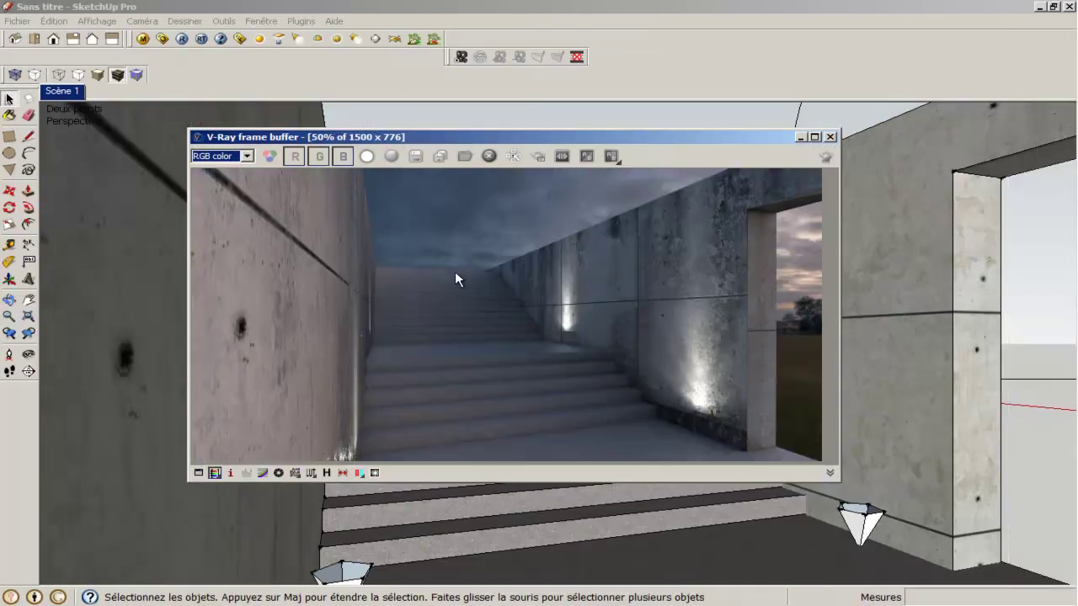